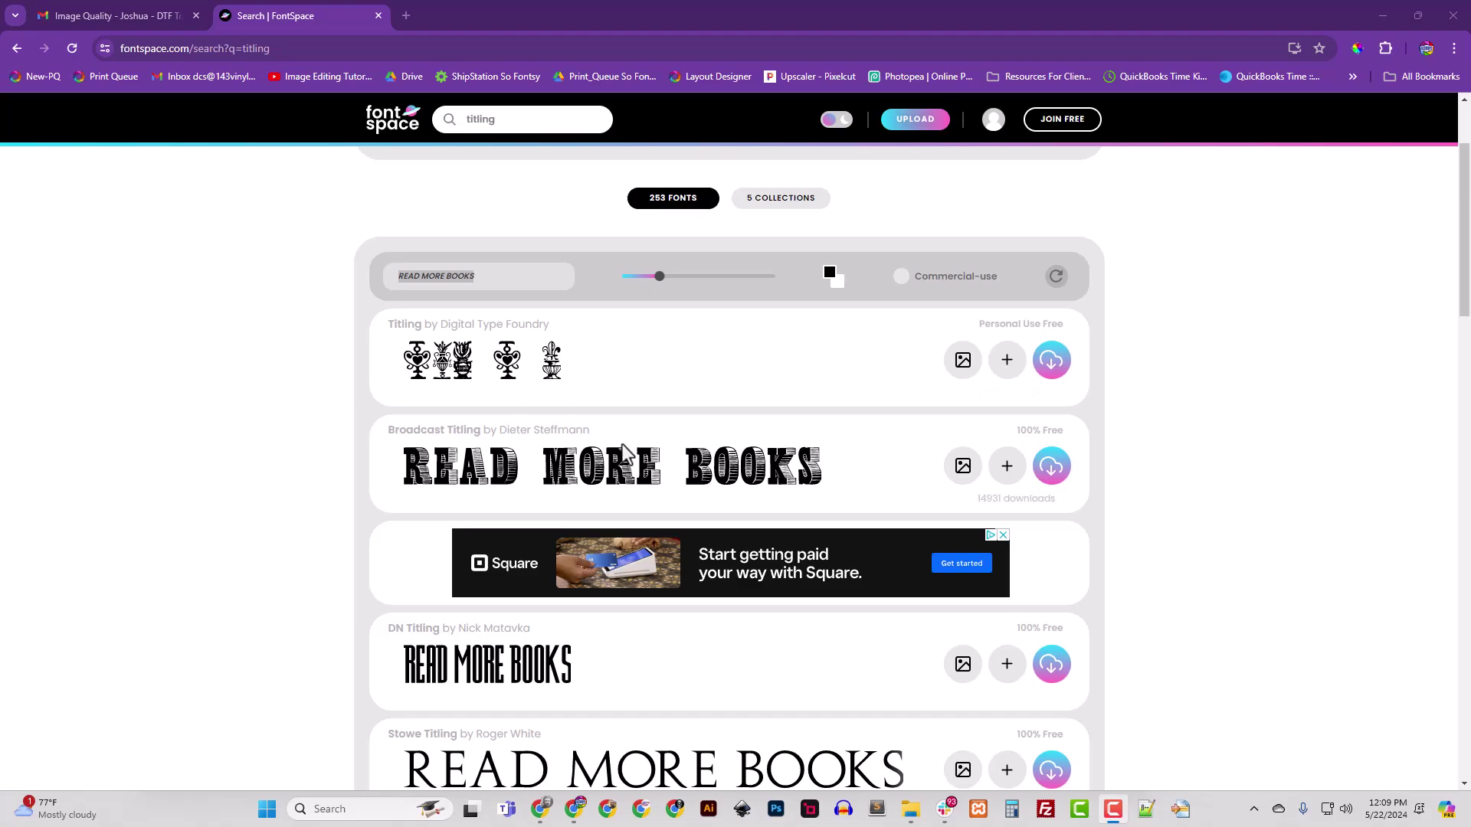
scroll(613, 437, up, 2)
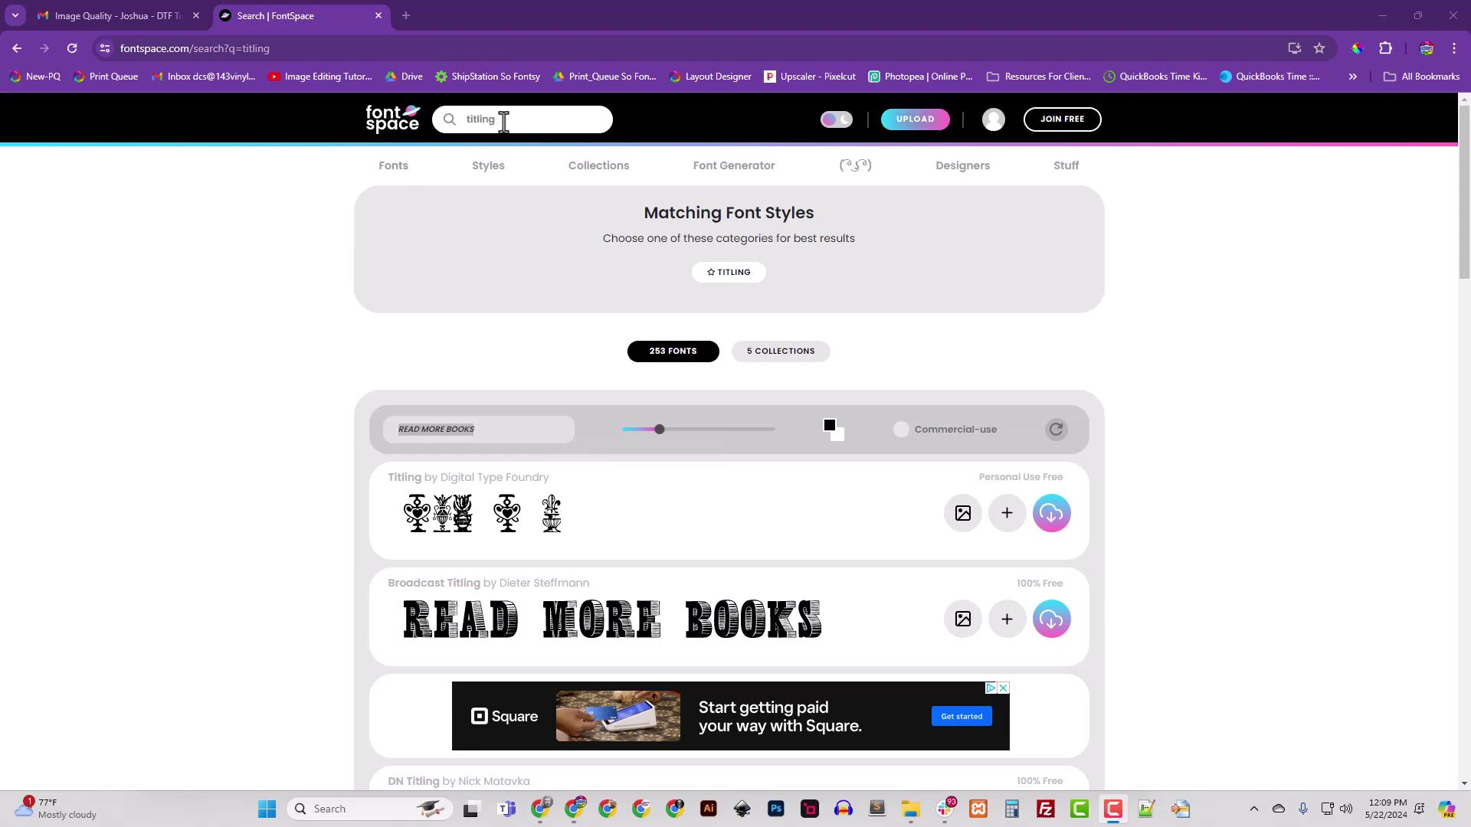
drag(503, 121, 433, 123)
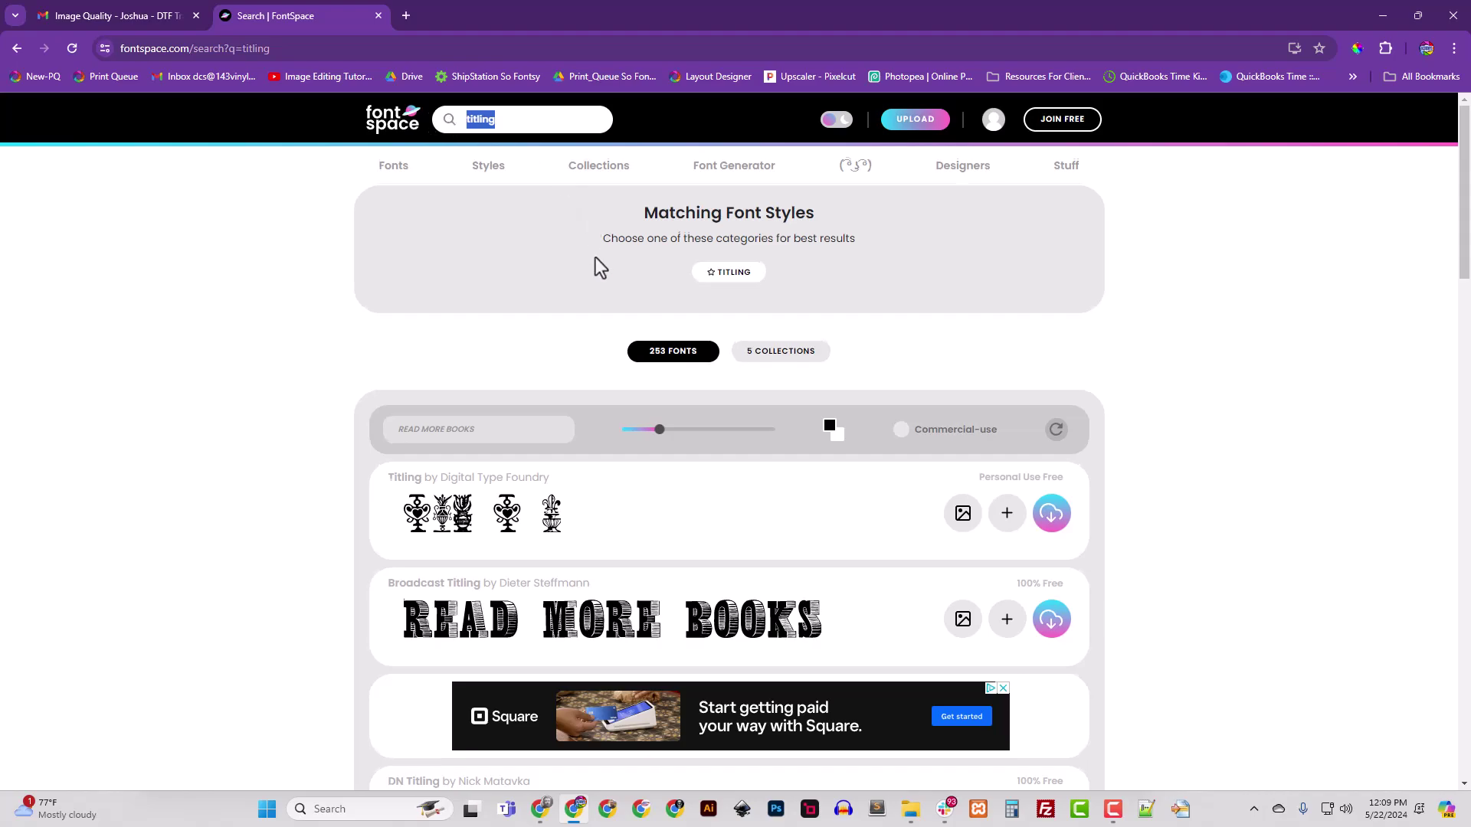
scroll(597, 266, down, 6)
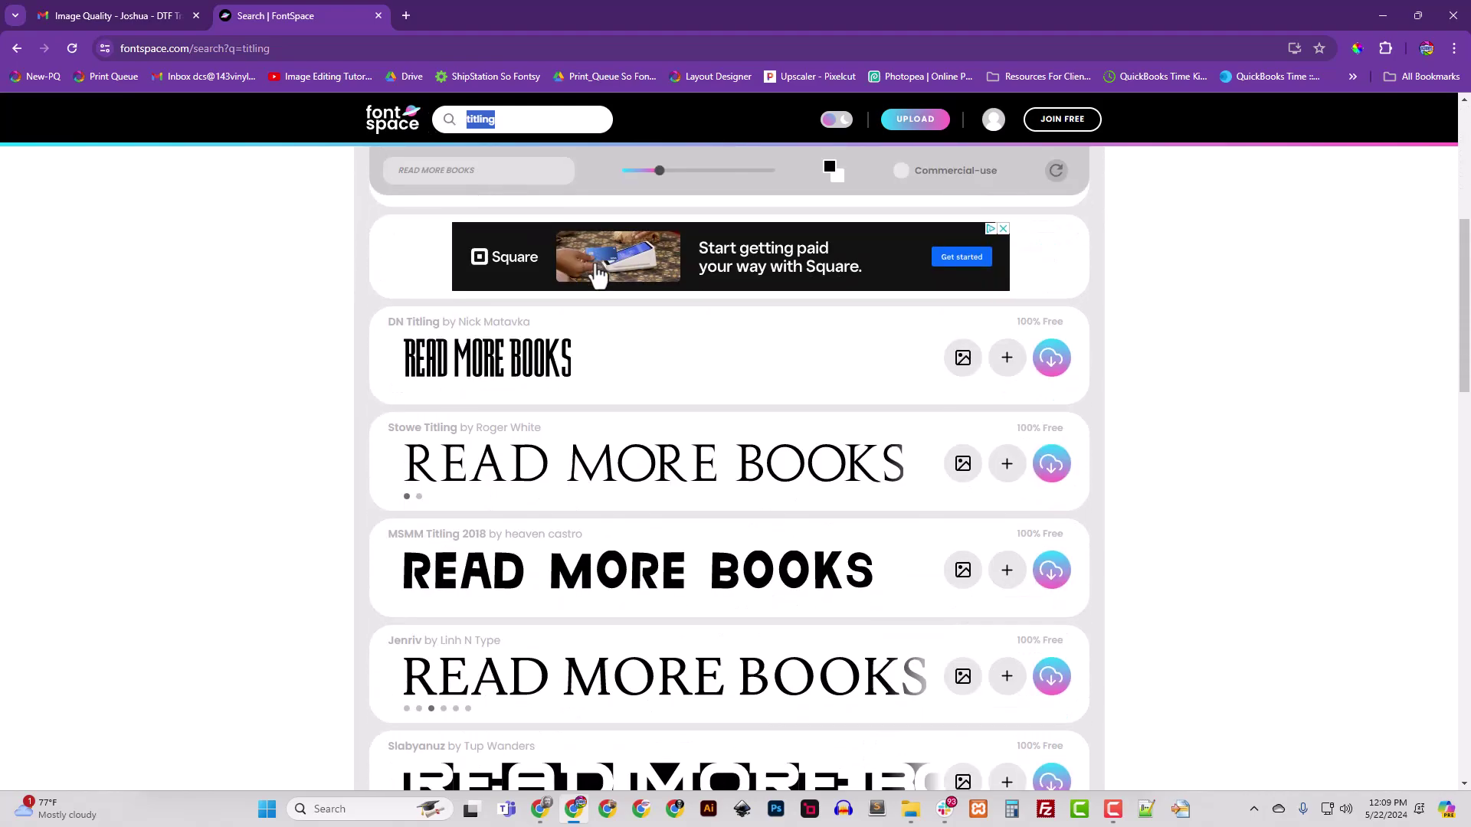
text(www.143vinyl.com)
scroll(597, 275, up, 6)
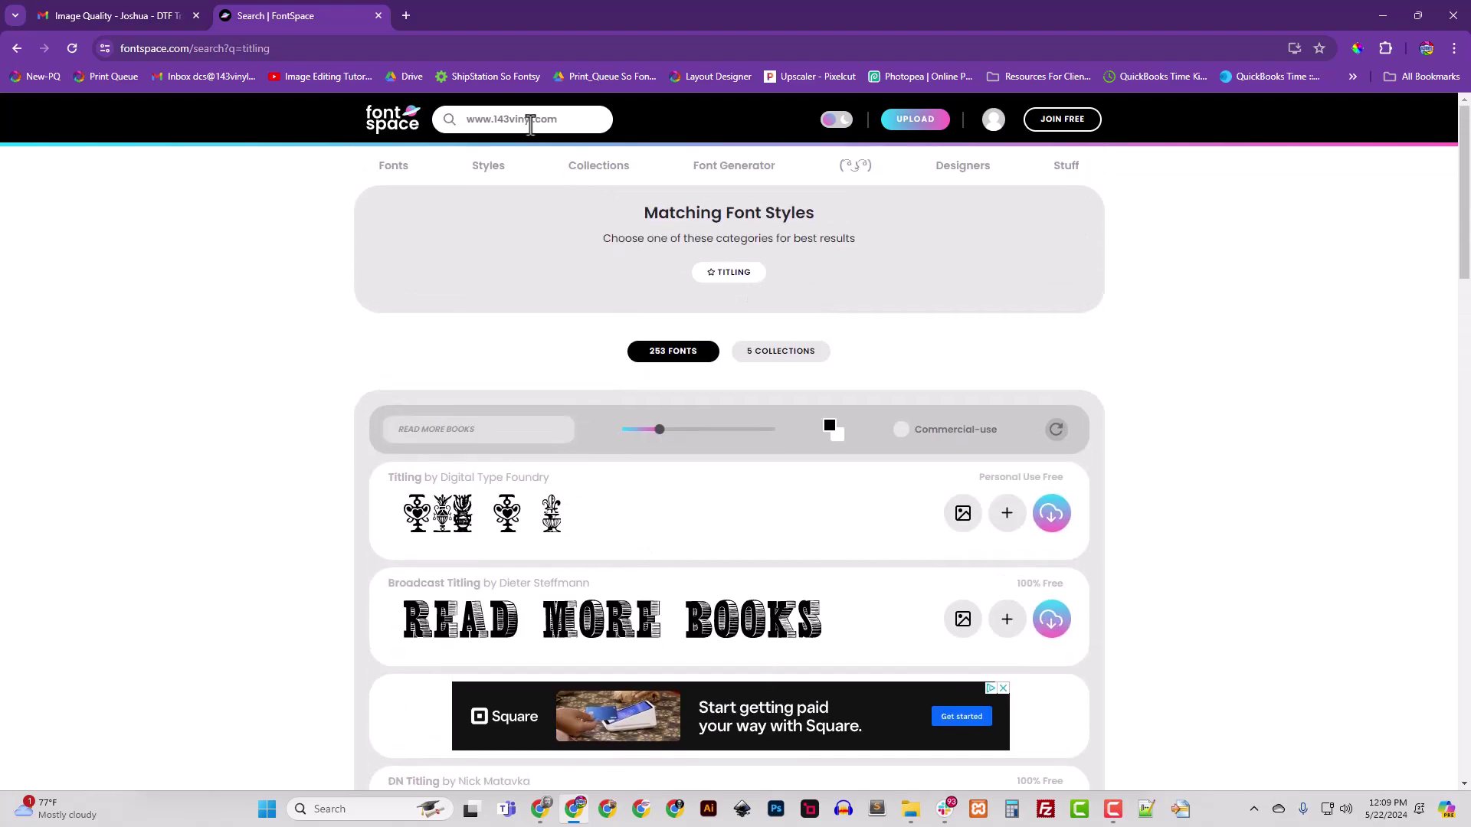
key(ctrl+a)
key(ctrl+c)
click(445, 431)
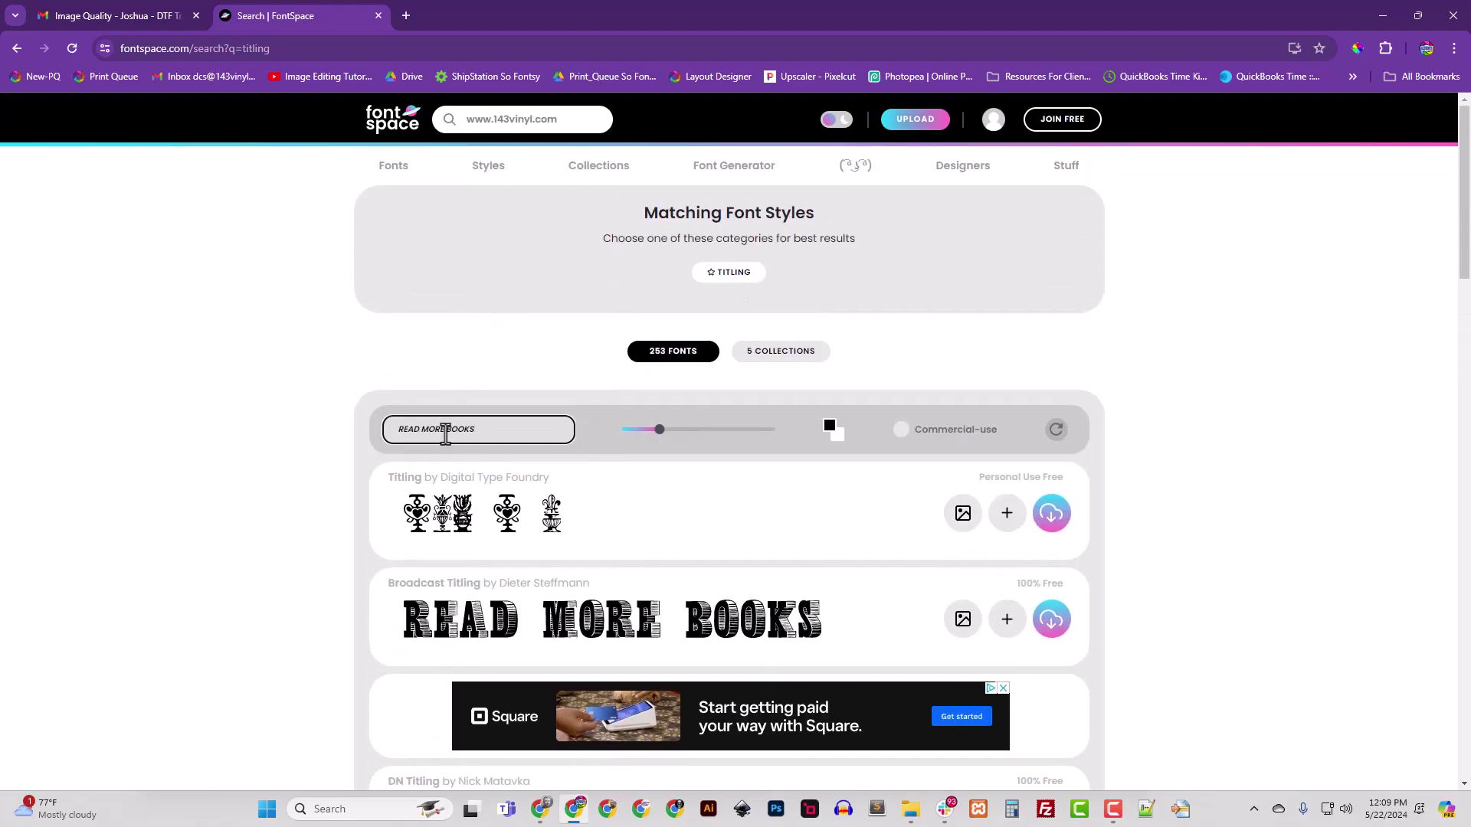
drag(472, 430, 382, 429)
key(ctrl+v)
Restore the font search term to titling.
triple_click(558, 118)
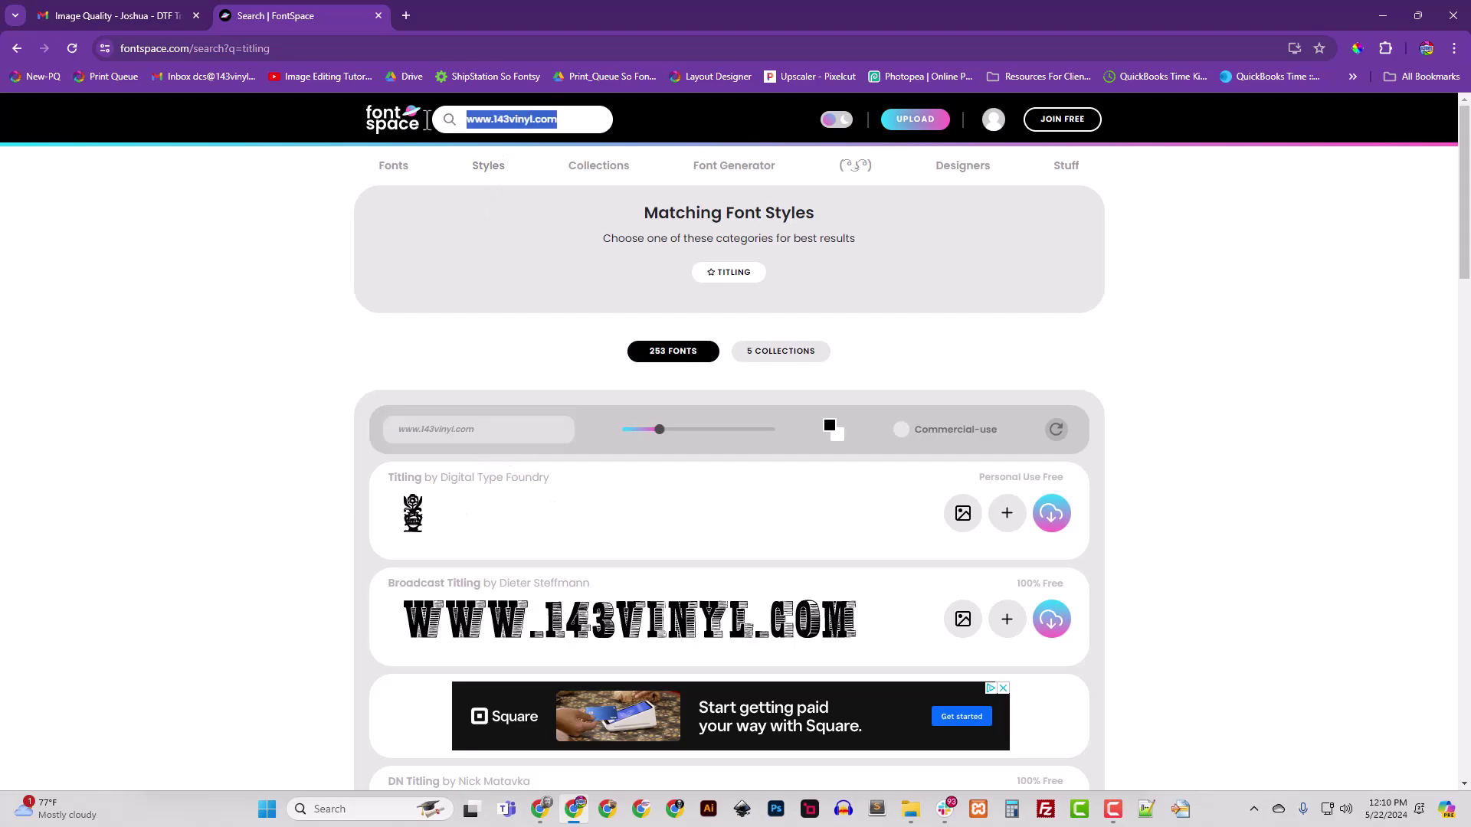
text(titling)
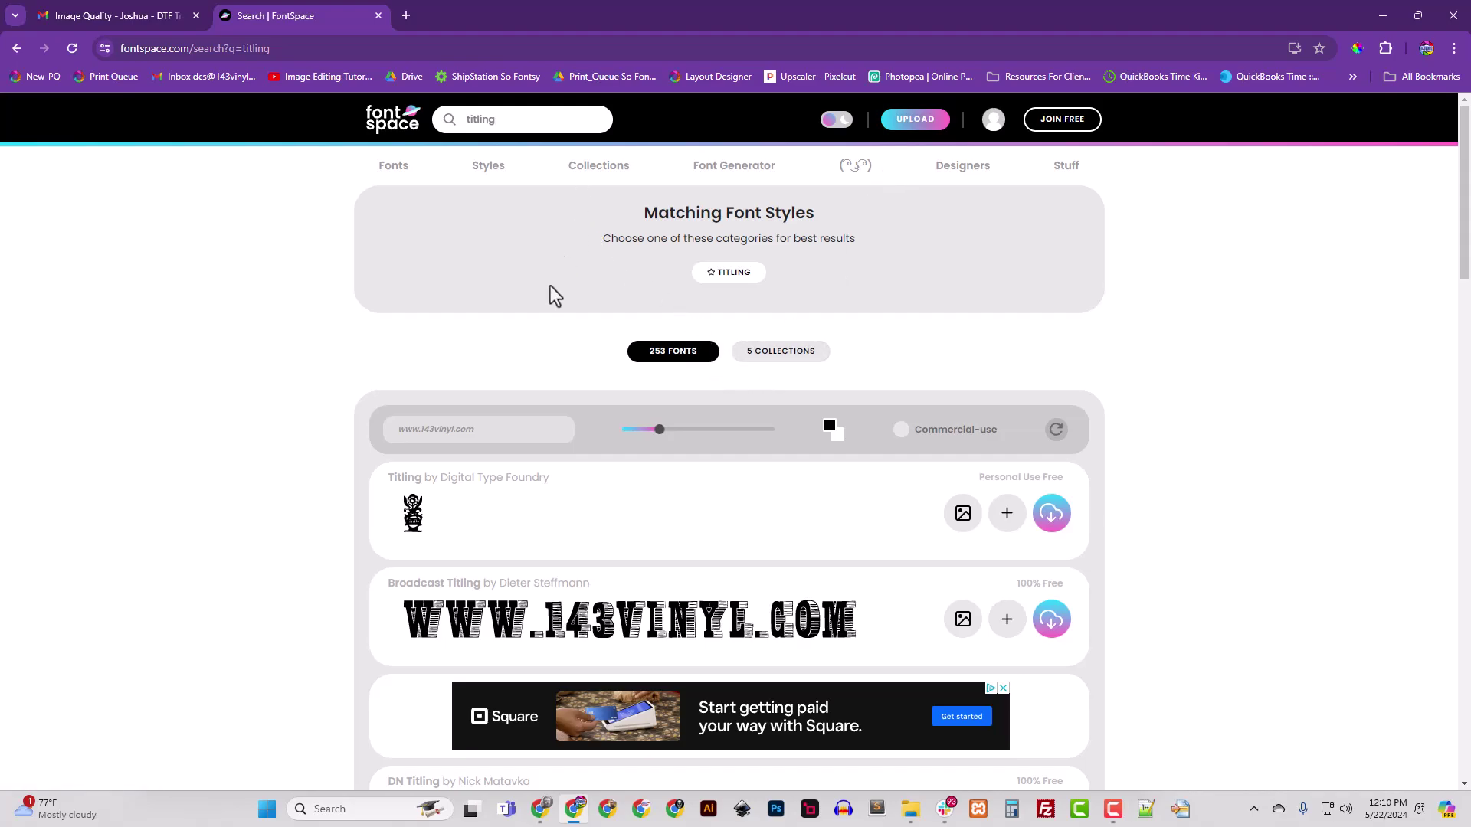
click(492, 434)
click(555, 121)
scroll(659, 414, down, 6)
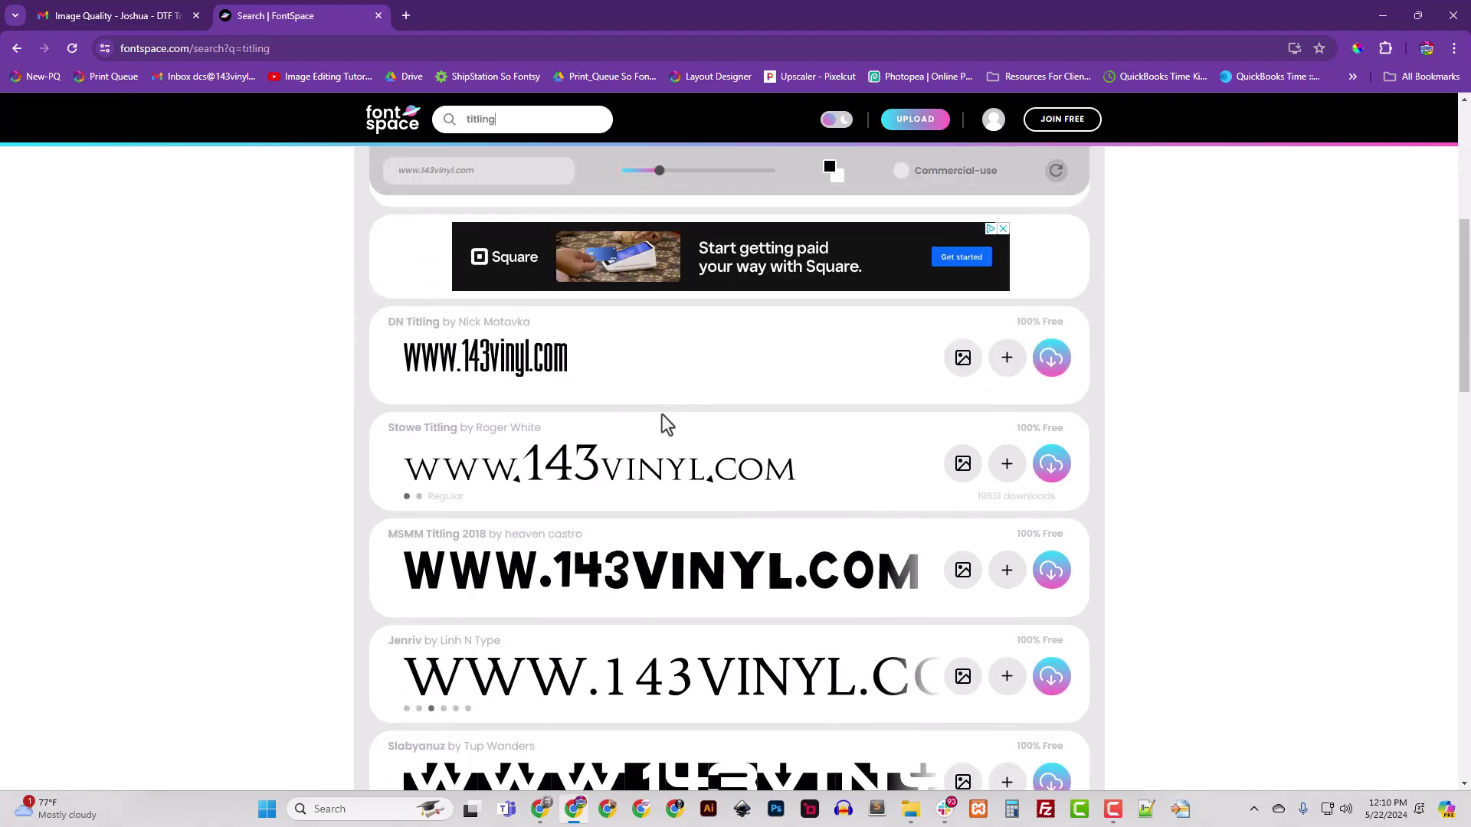
scroll(665, 459, up, 2)
scroll(667, 494, down, 1)
scroll(664, 486, down, 2)
scroll(623, 528, down, 2)
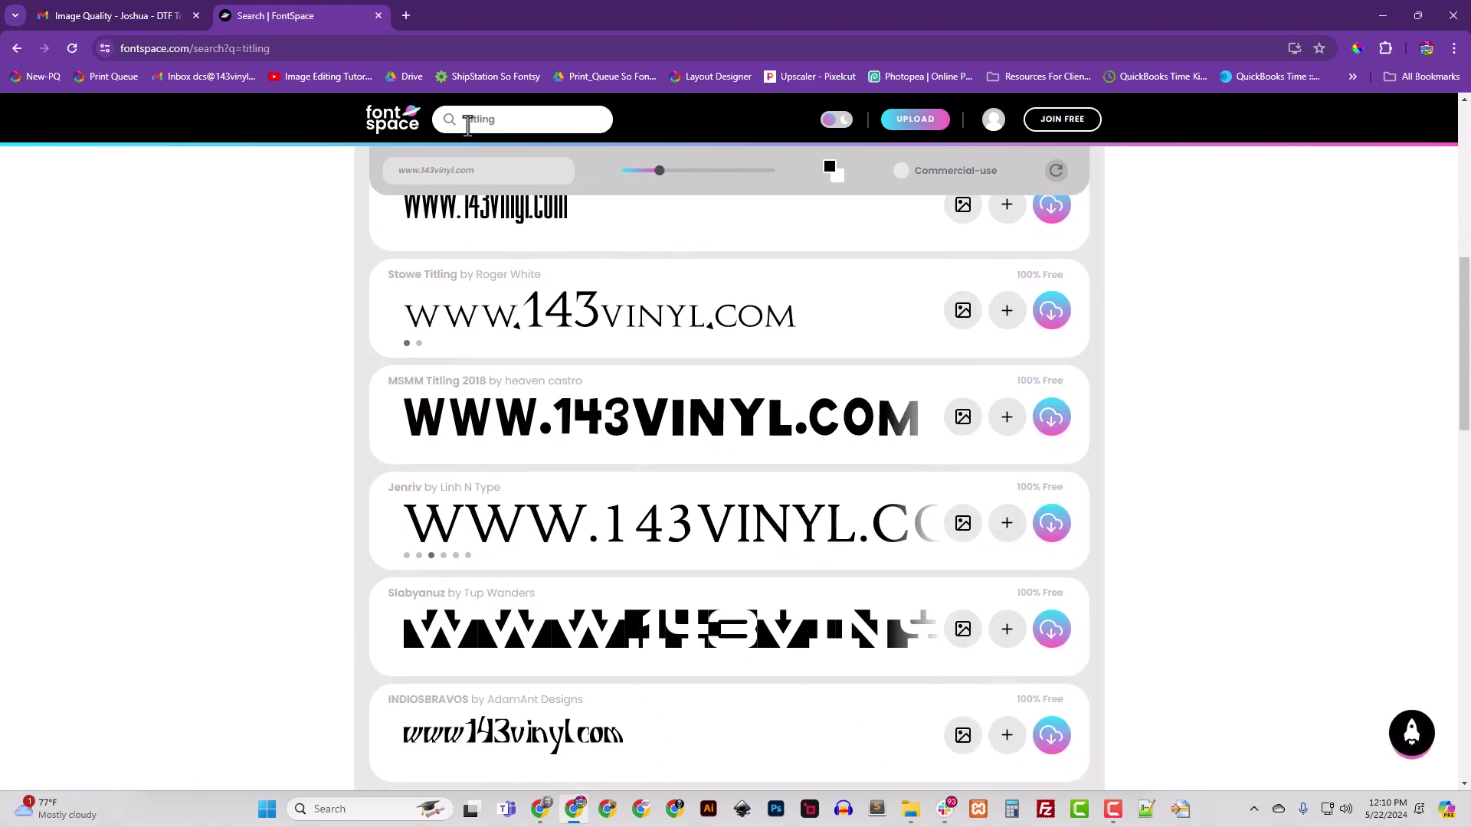
click(420, 170)
drag(420, 170, 385, 172)
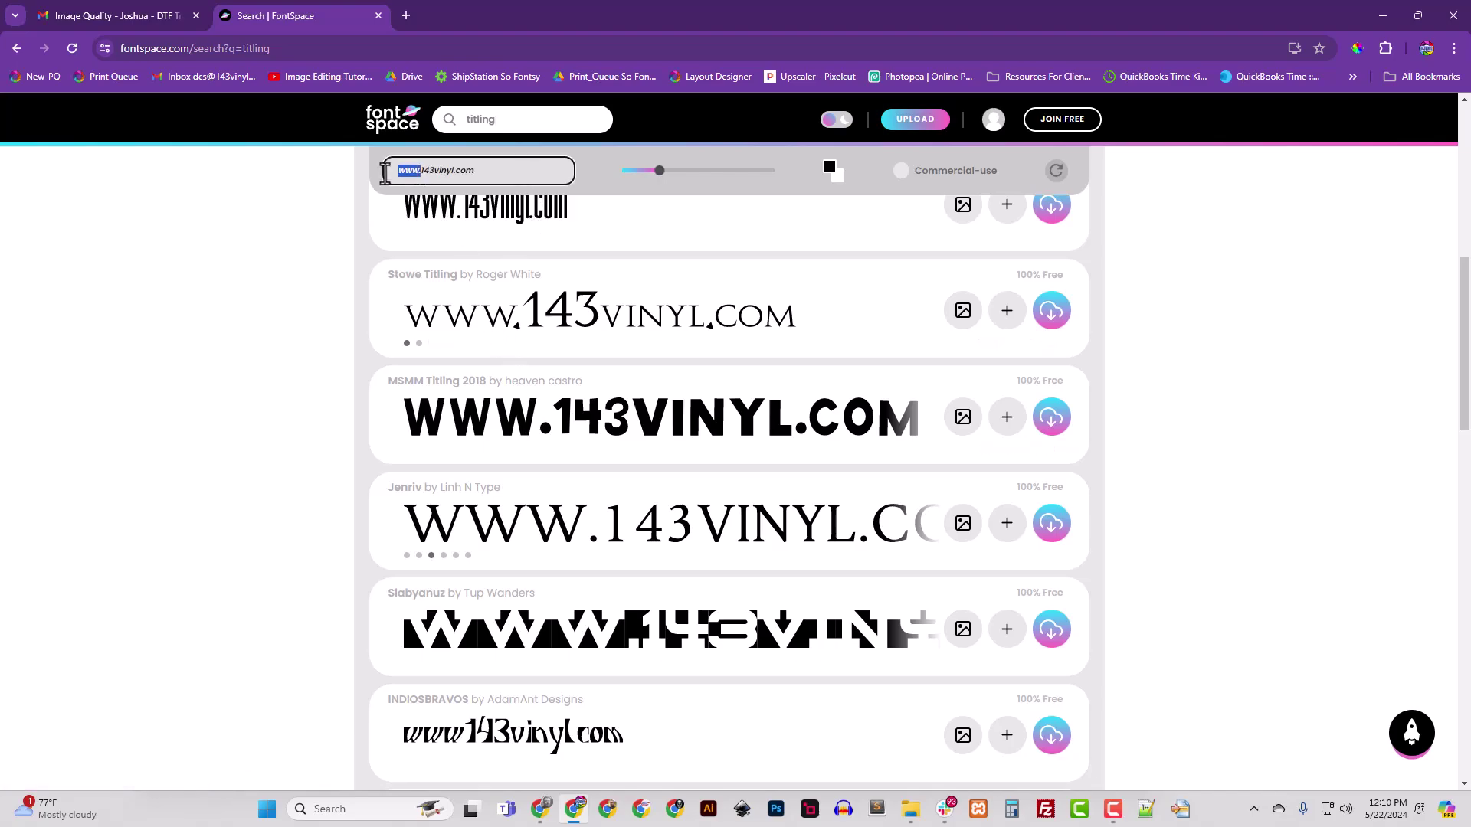
key(BackSpace)
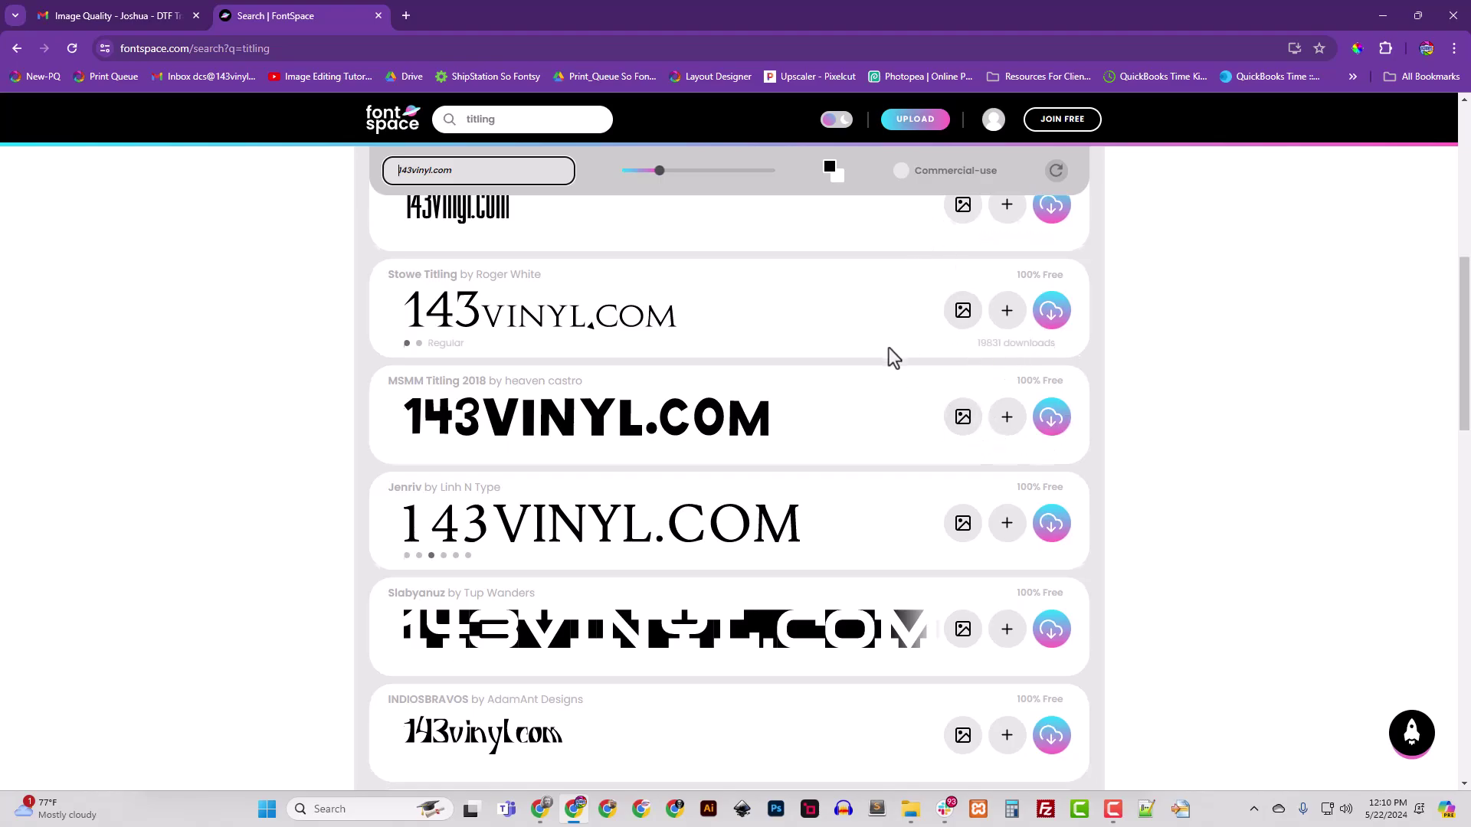
Limit the results to commercial-use fonts and download the MSMM Titling 2018 font.
scroll(889, 345, up, 4)
click(902, 172)
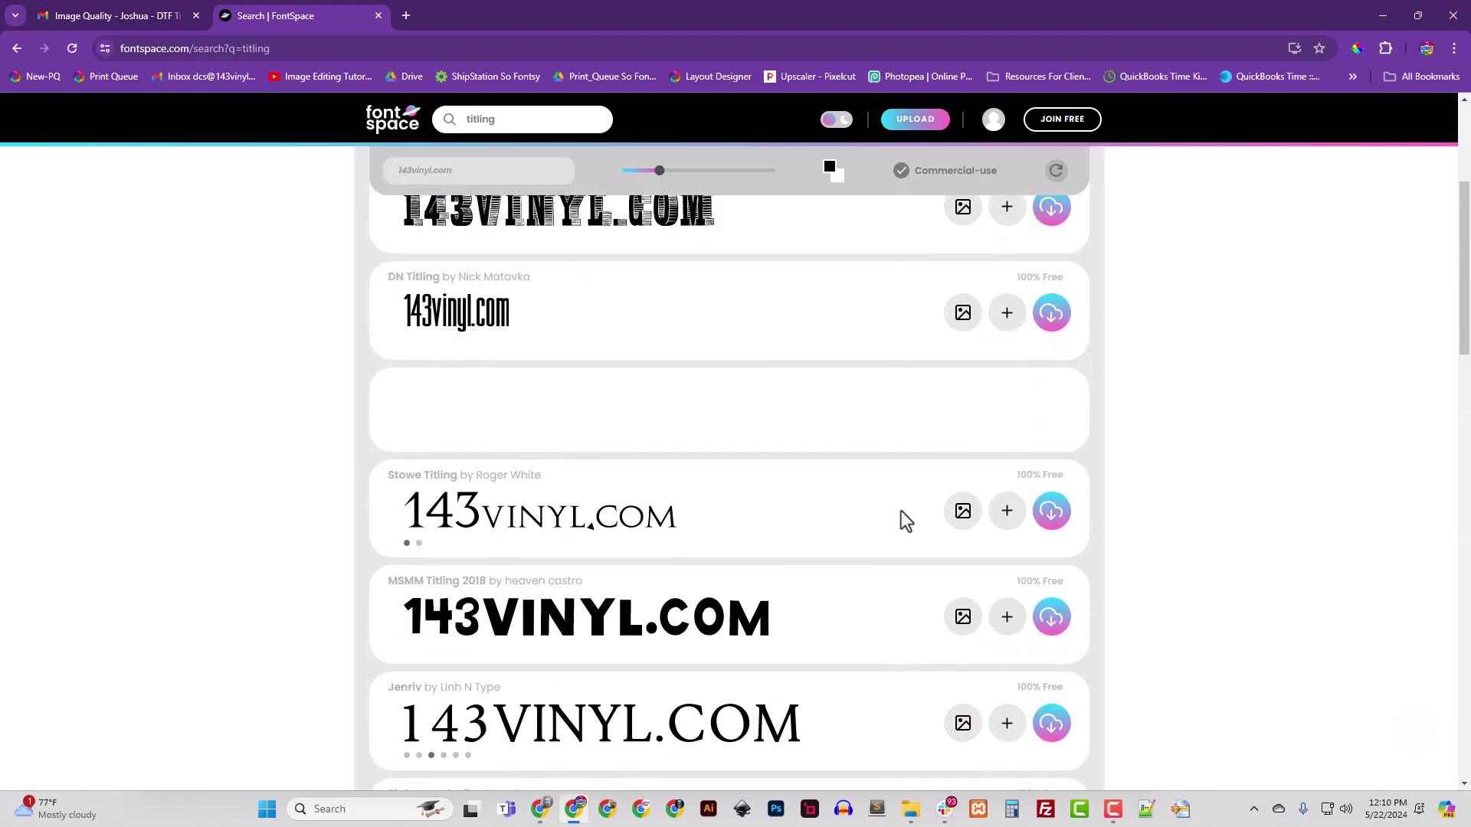
scroll(893, 526, down, 2)
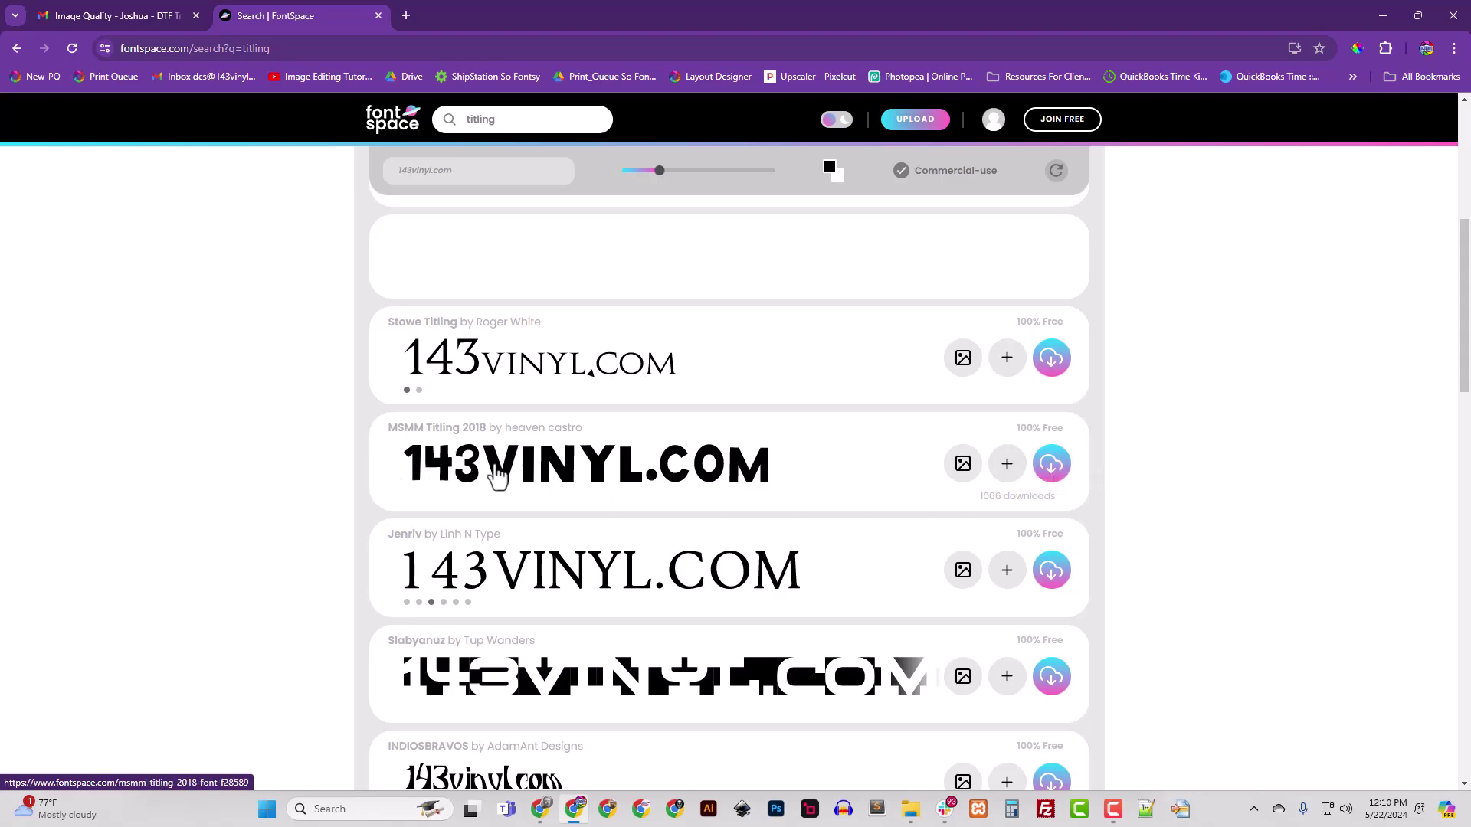
click(1052, 465)
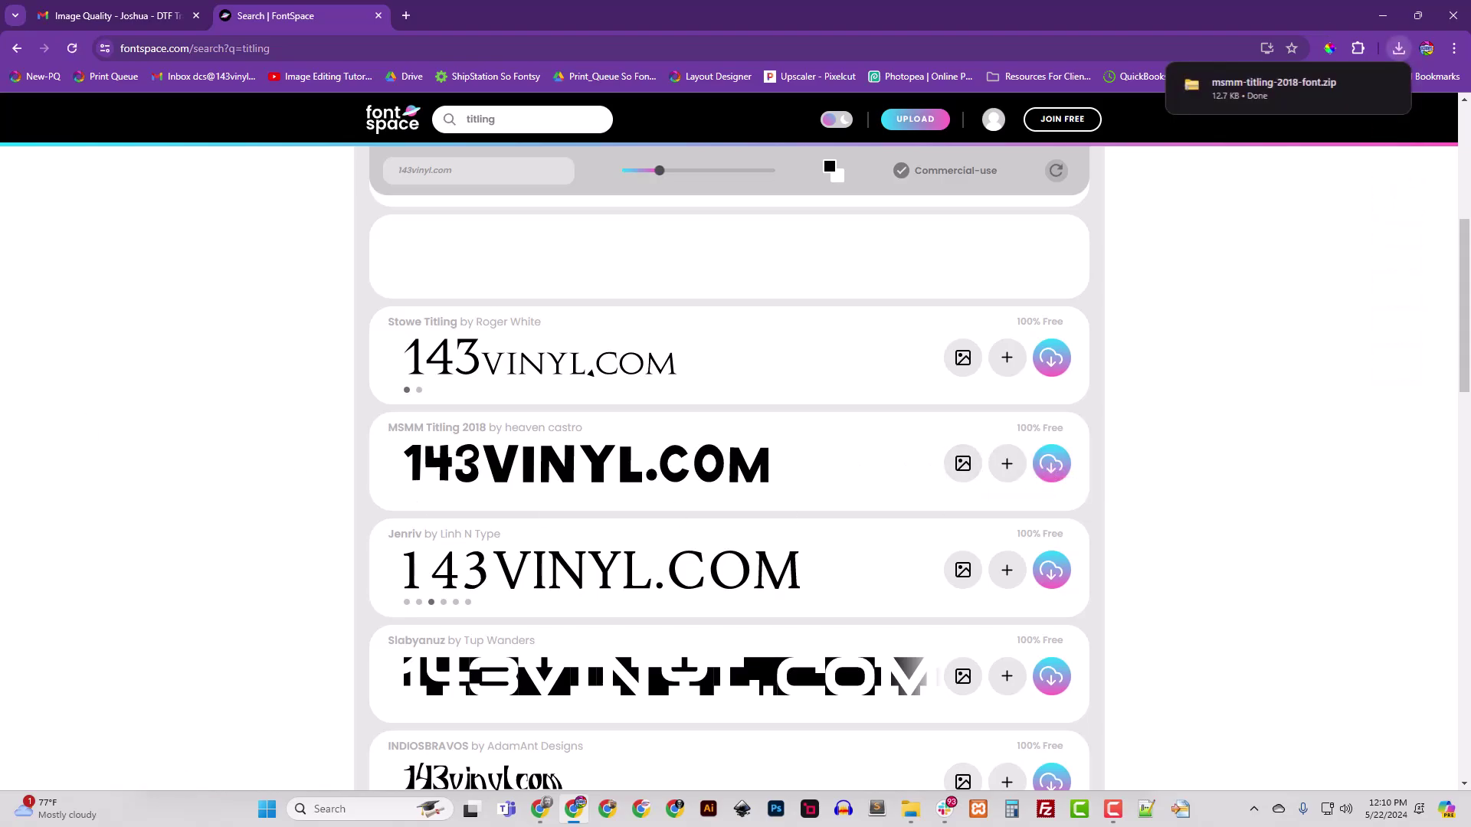
Open the downloaded msmm-titling-2018-font.zip and install the MsmmTitling2018-o5wV.ttf font it contains.
click(1390, 88)
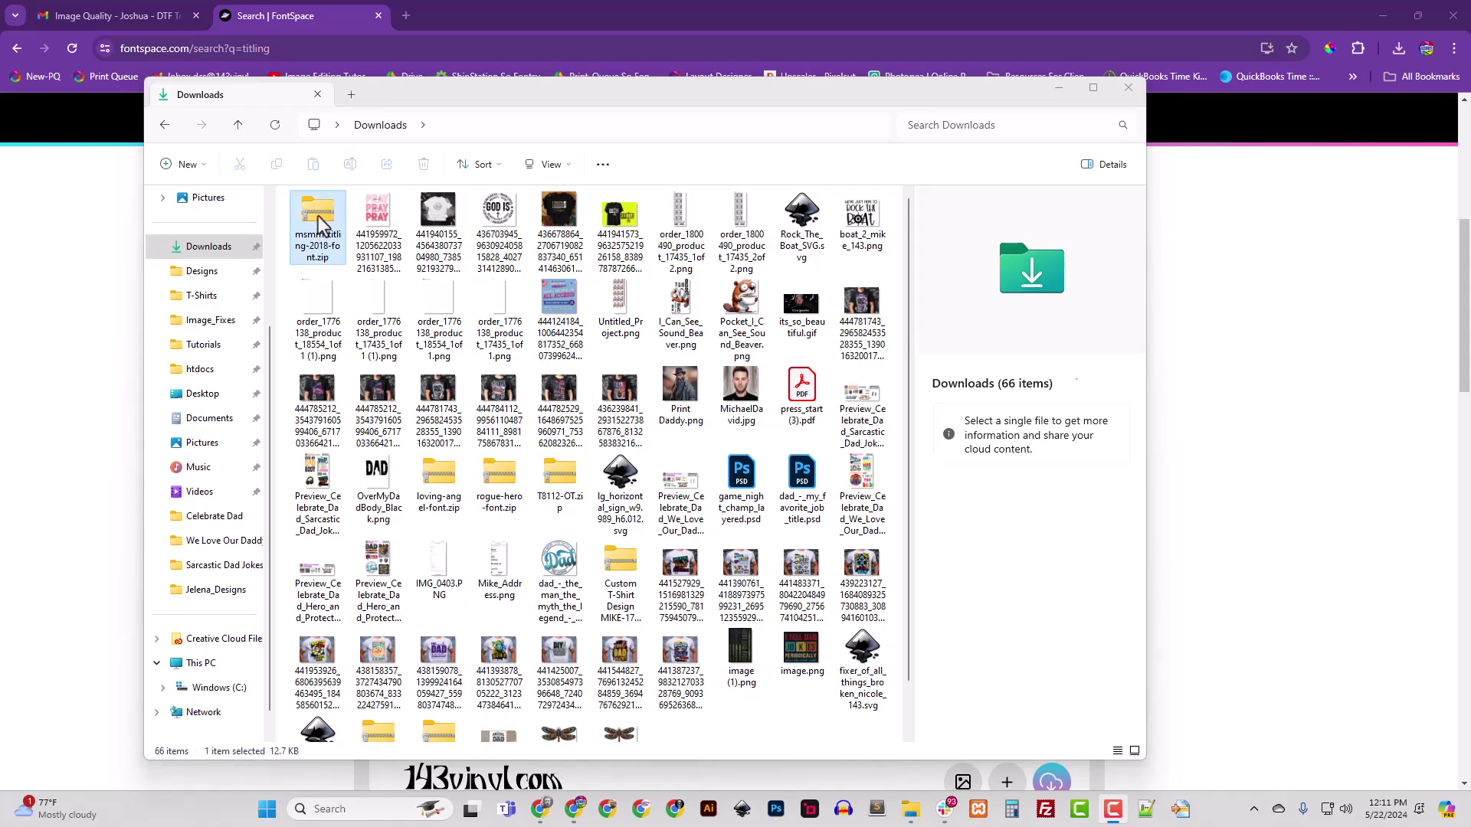
double_click(320, 239)
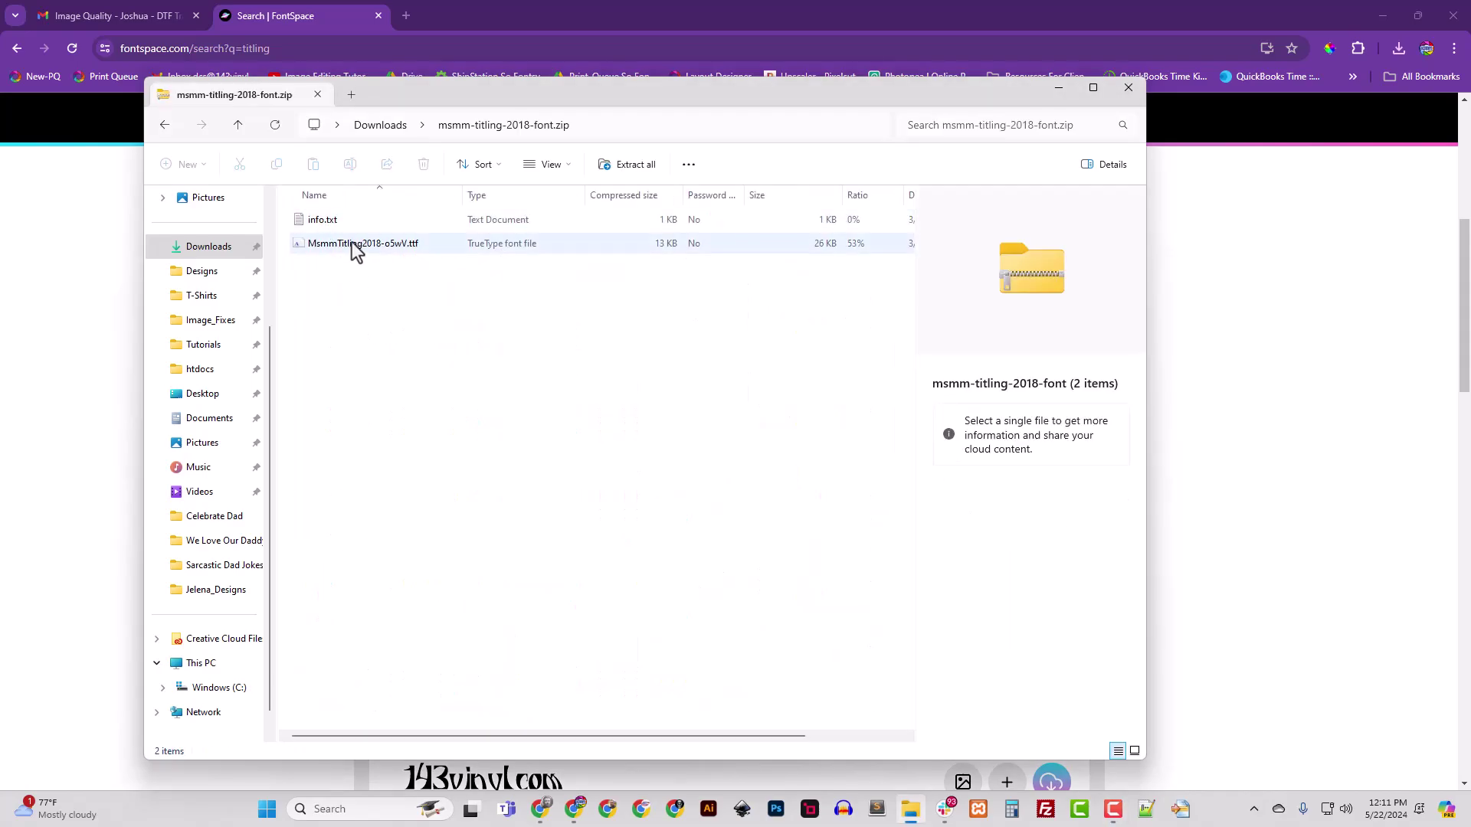
double_click(354, 245)
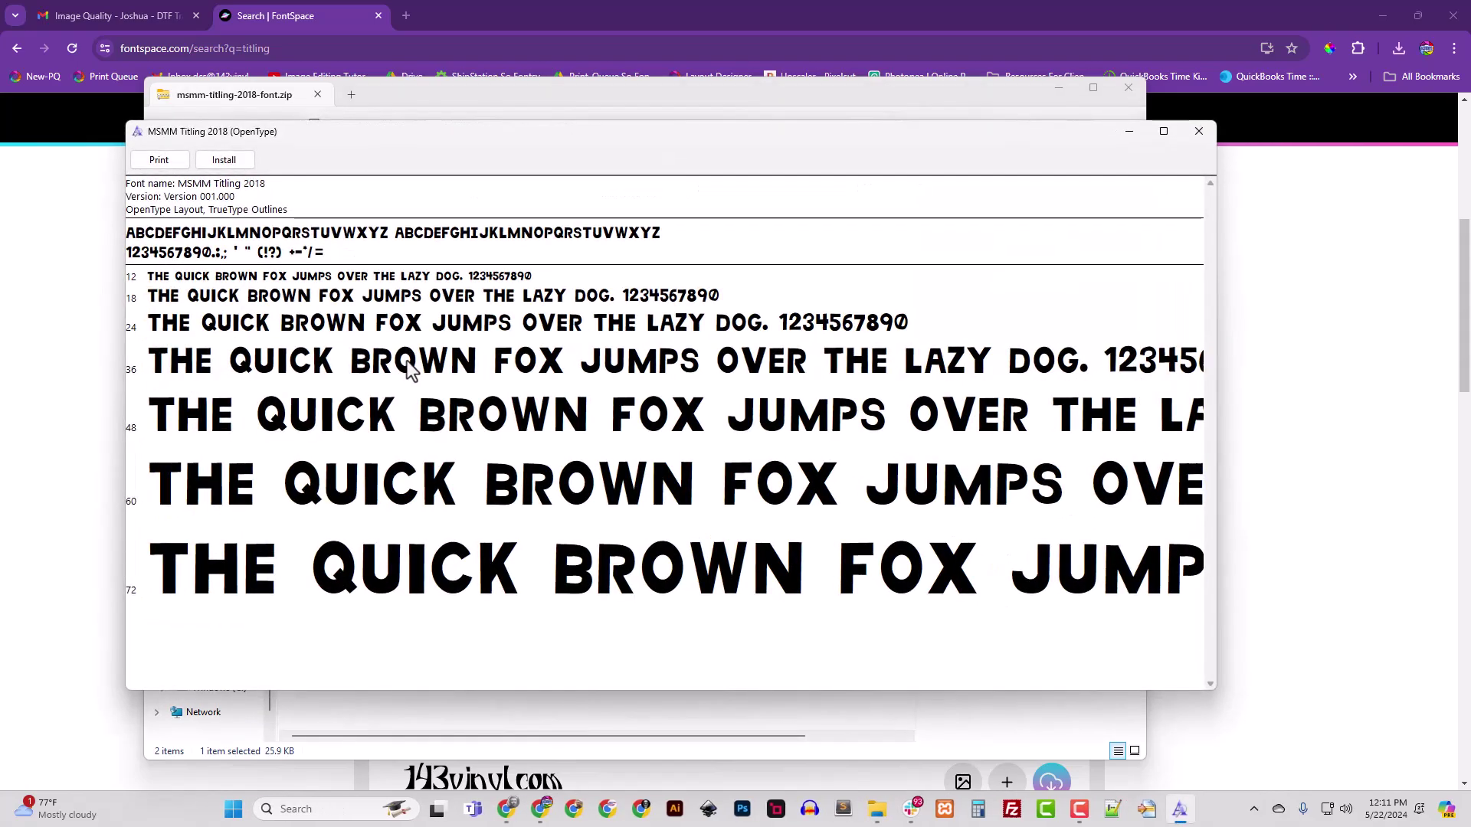
click(227, 162)
Switch to Inkscape and set the Text tool's font to MSMM Titling 2018.
click(740, 808)
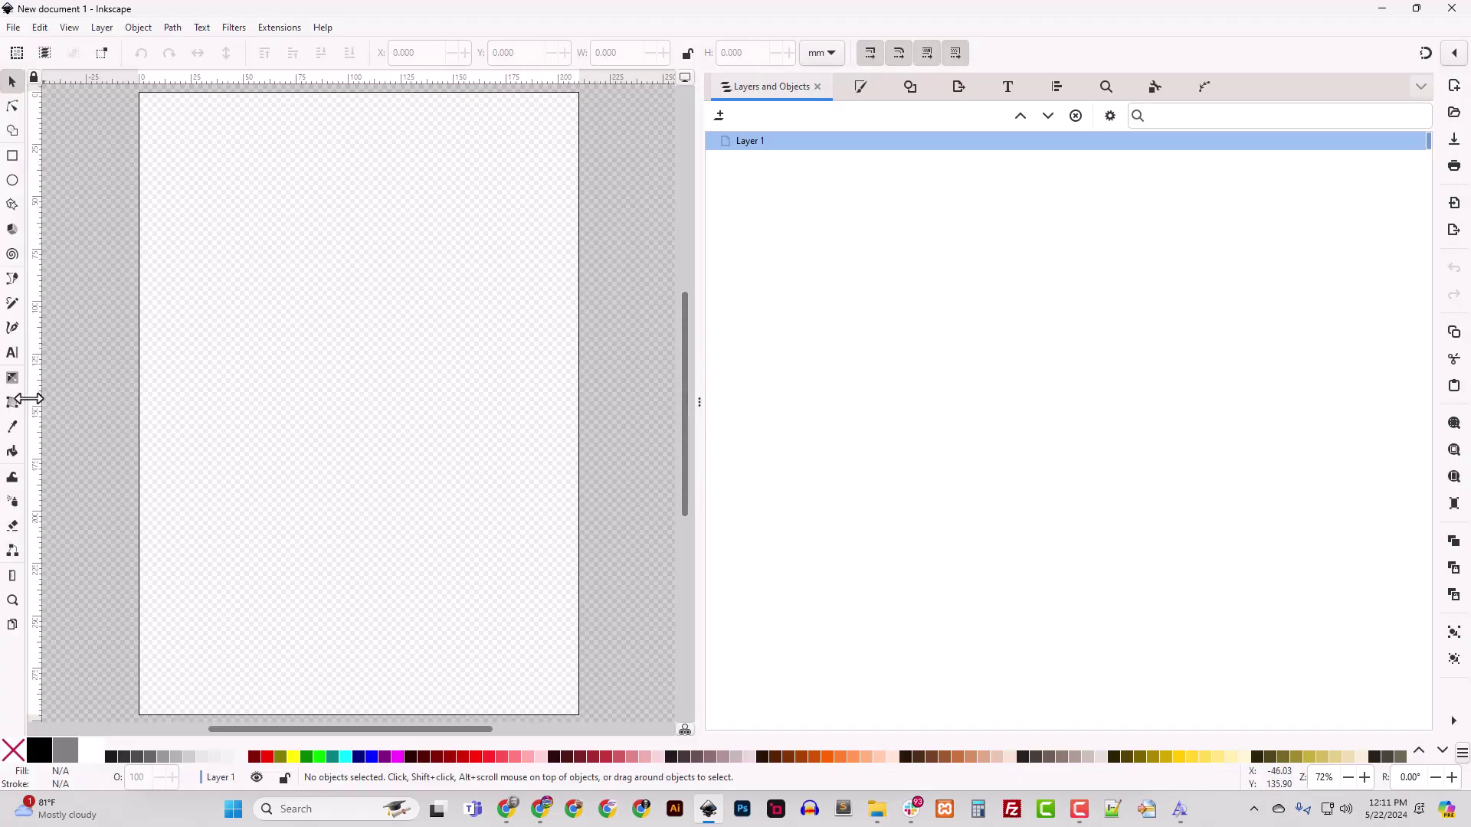
click(12, 352)
click(122, 56)
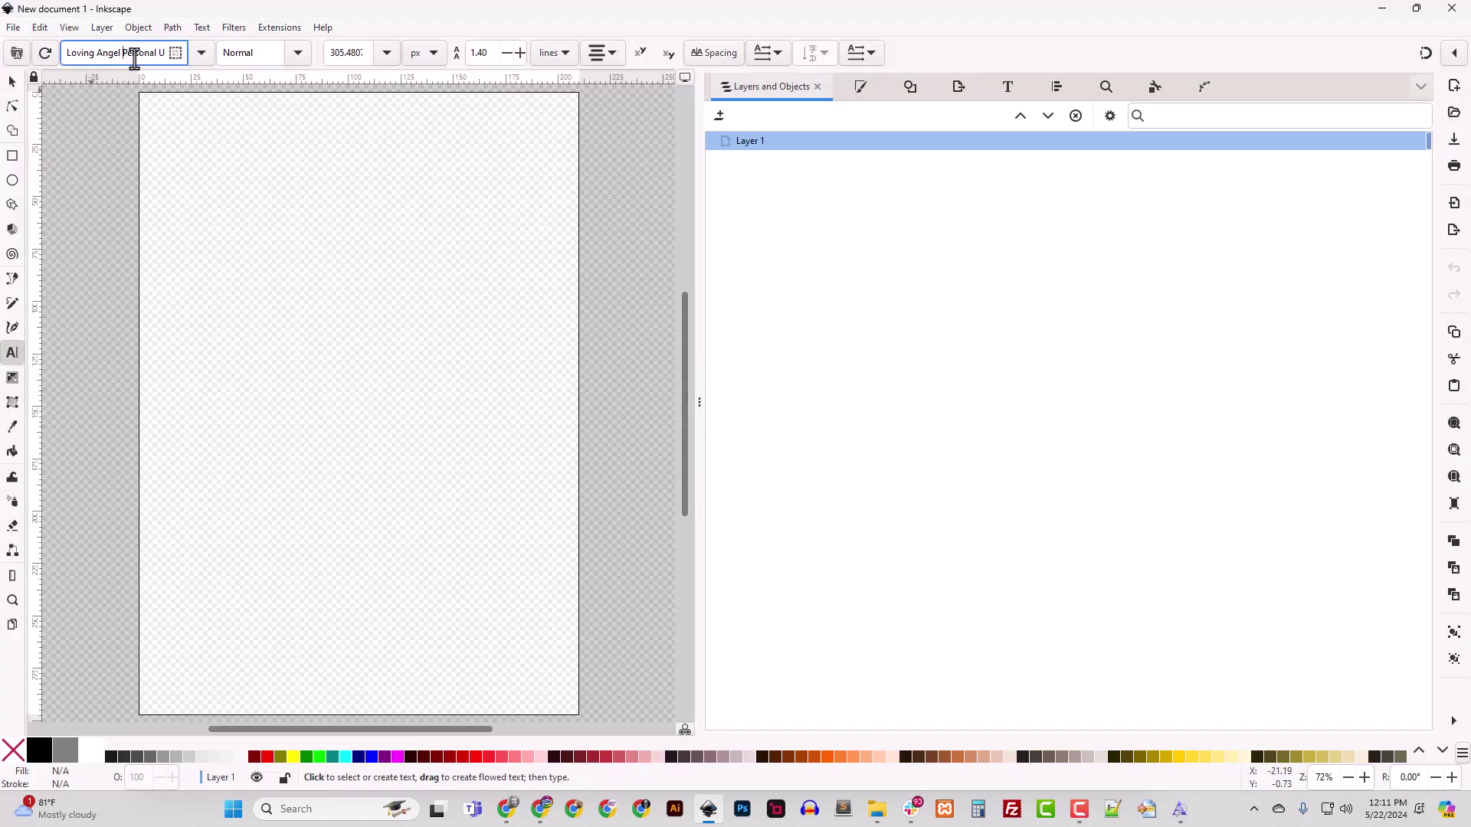
key(ctrl+a)
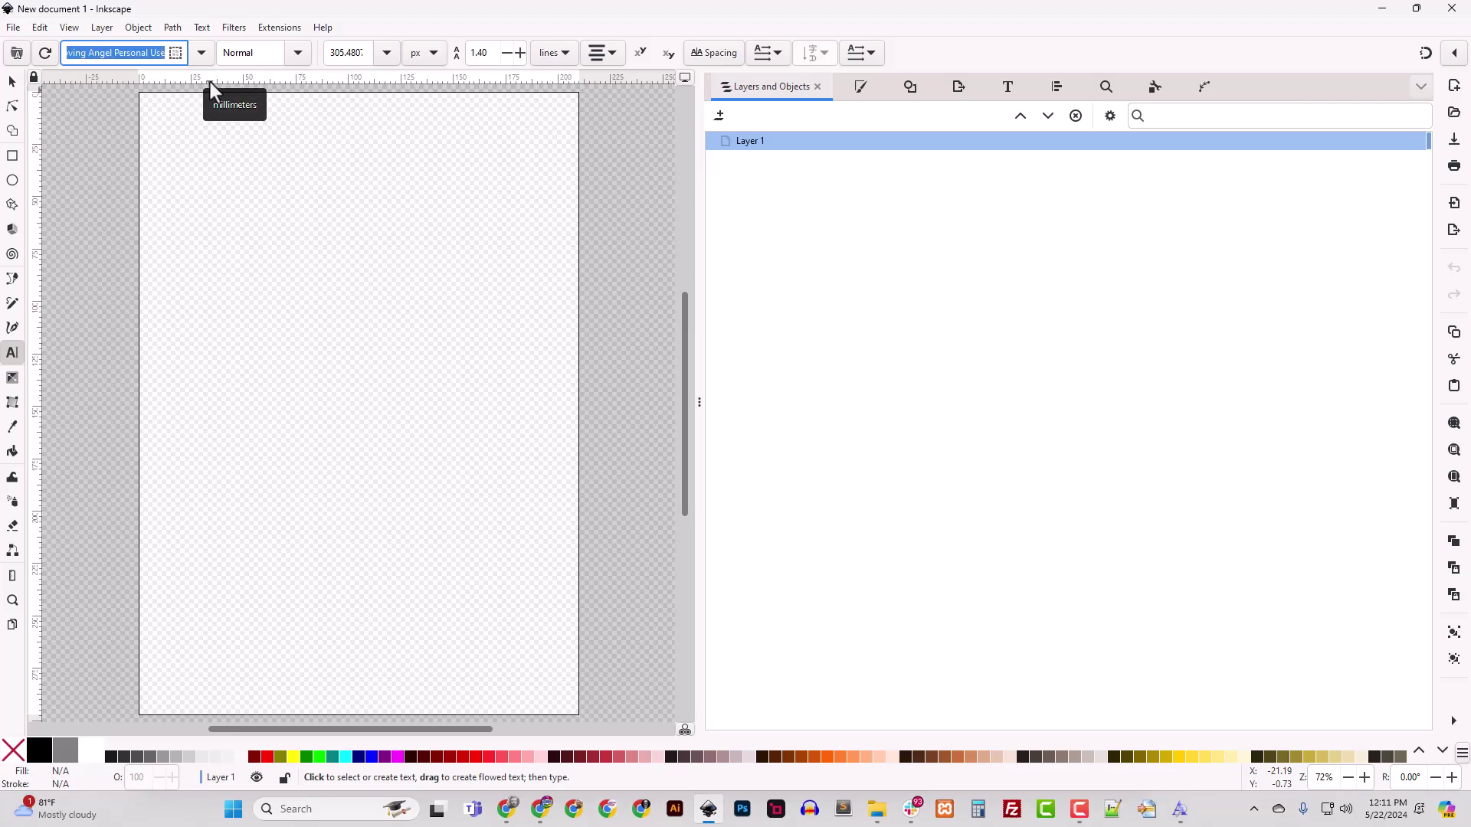
text(msmm)
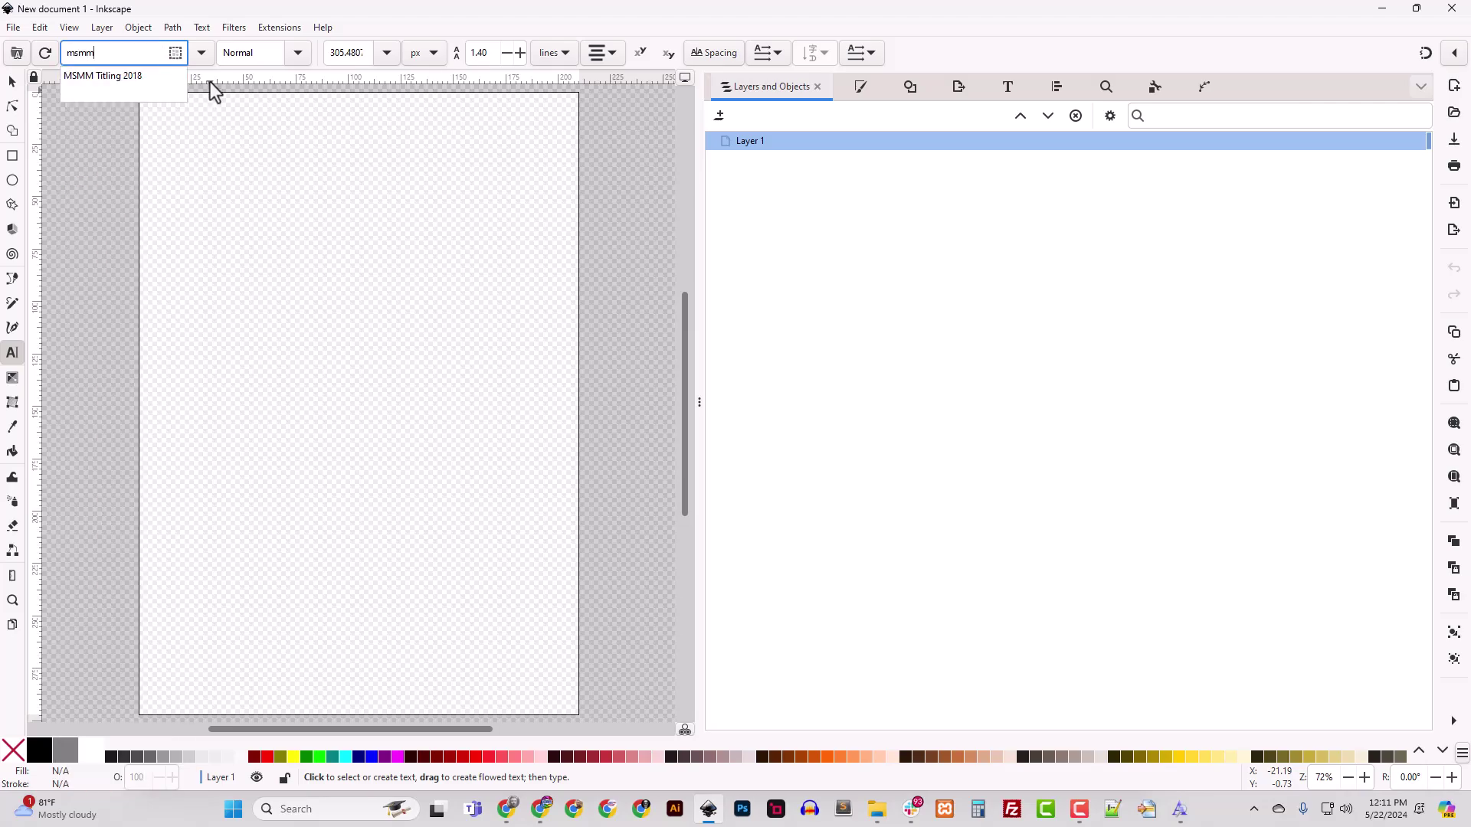
click(162, 78)
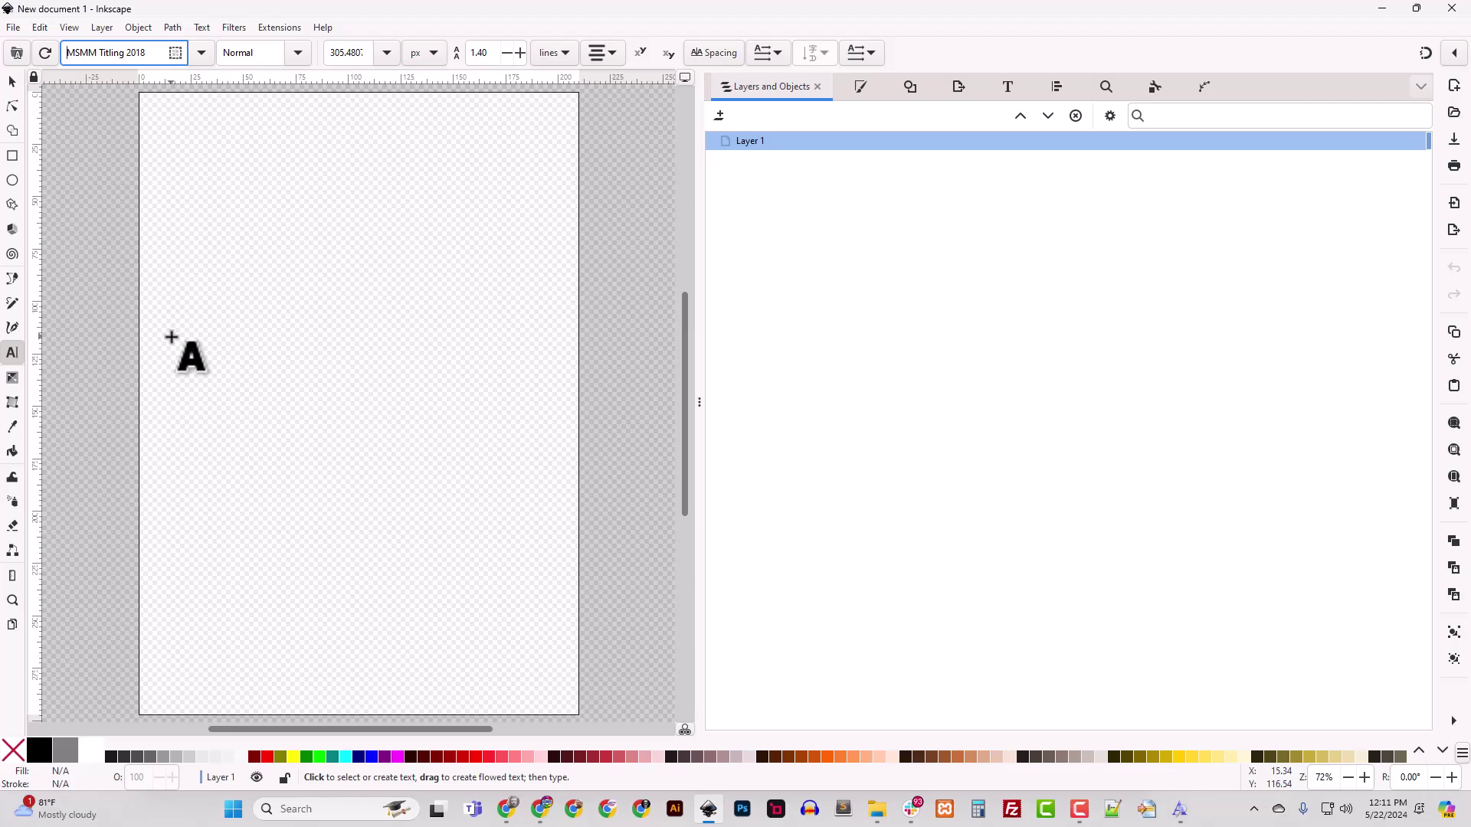
click(171, 337)
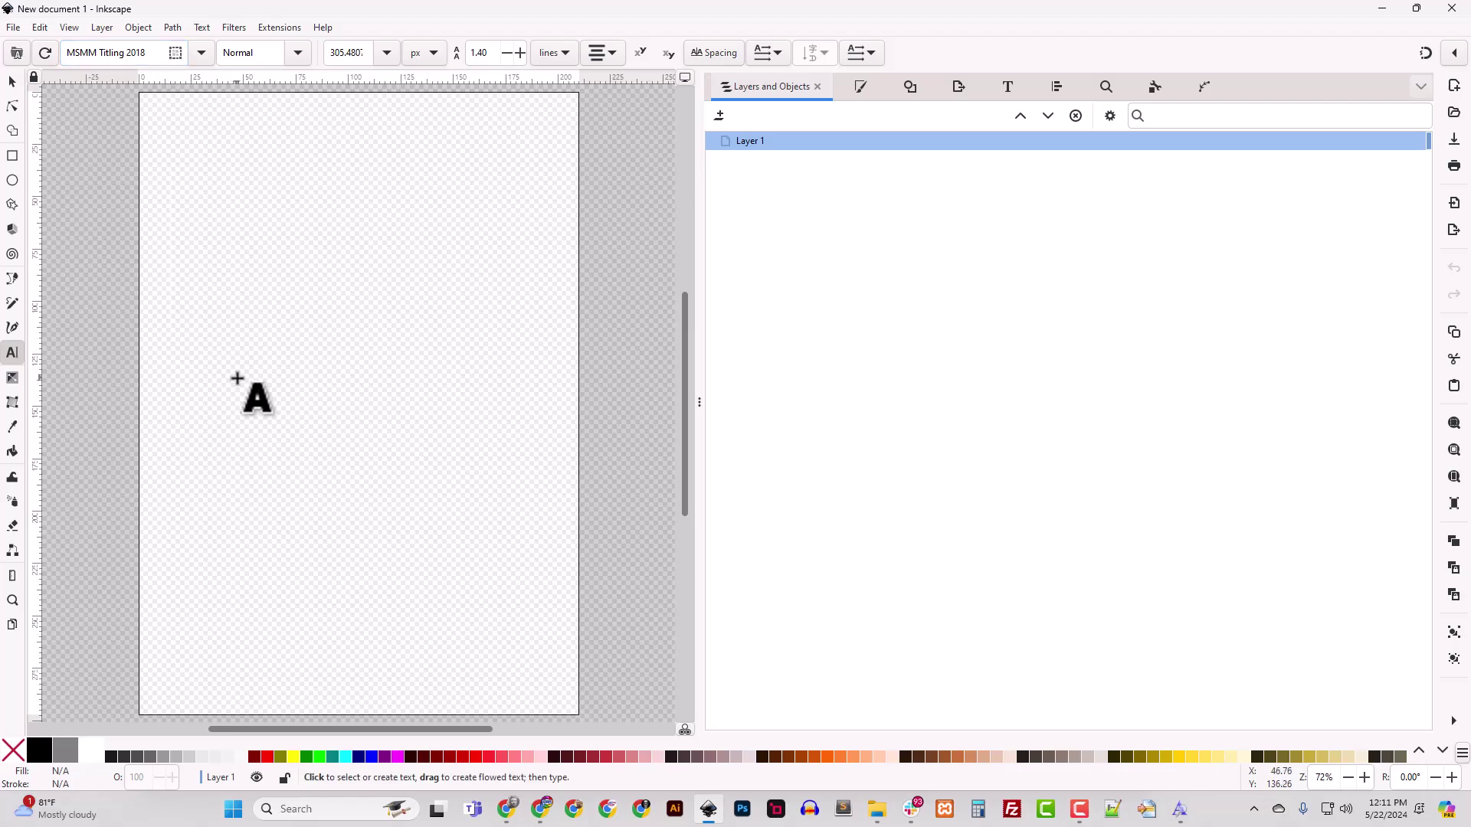
text(www.)
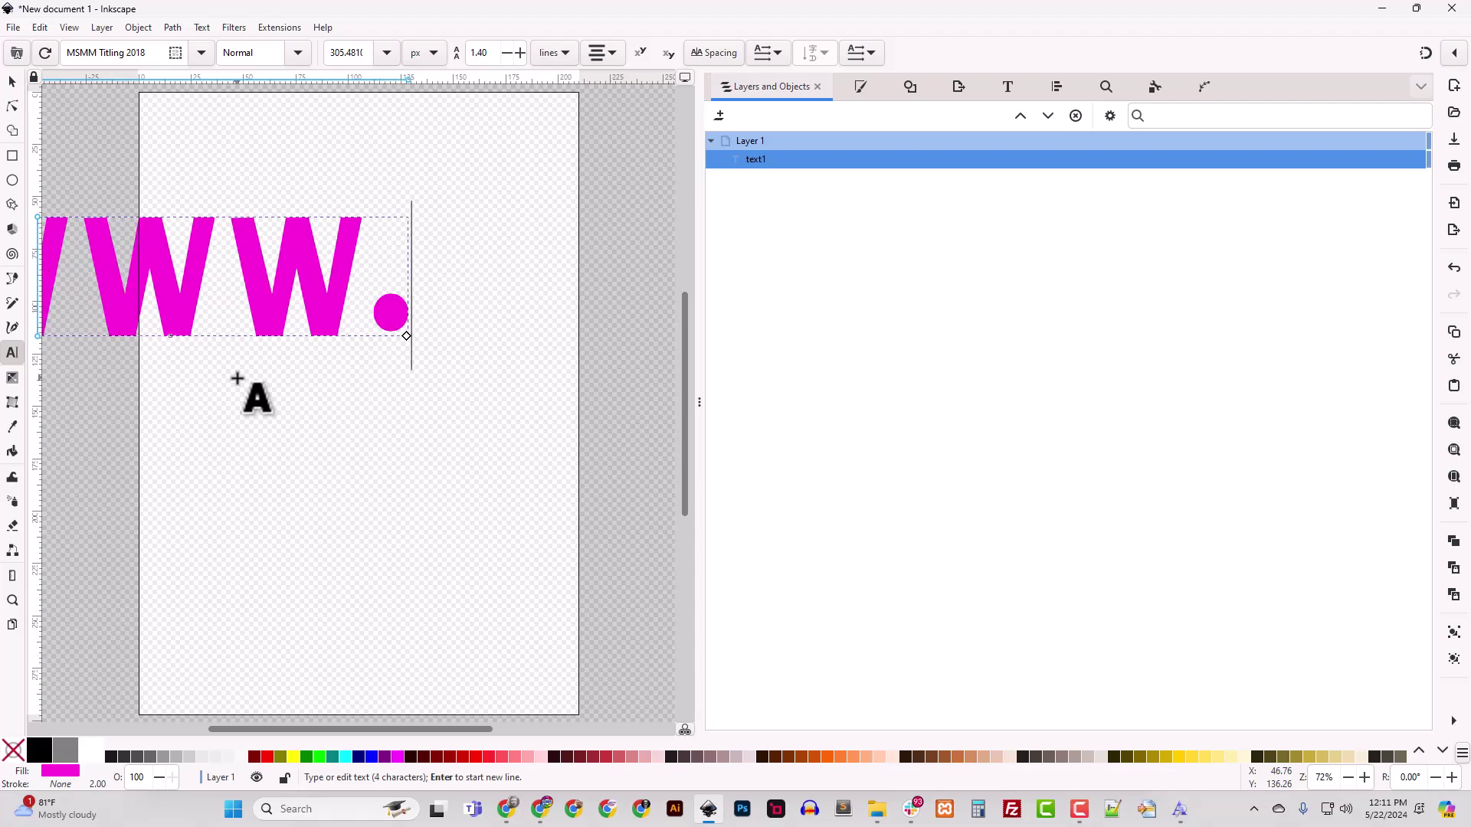
text(143vinyl.com)
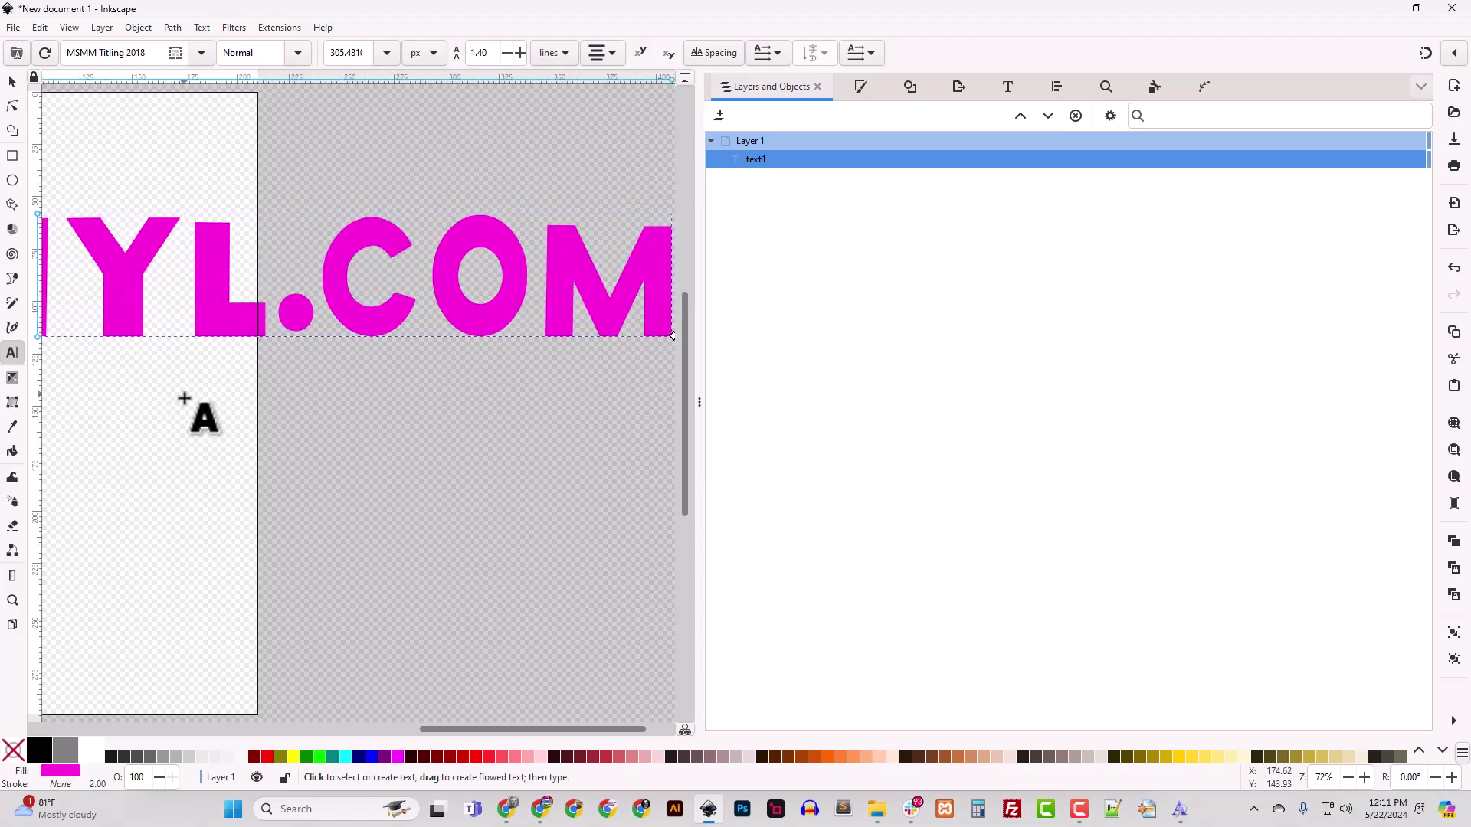
click(11, 82)
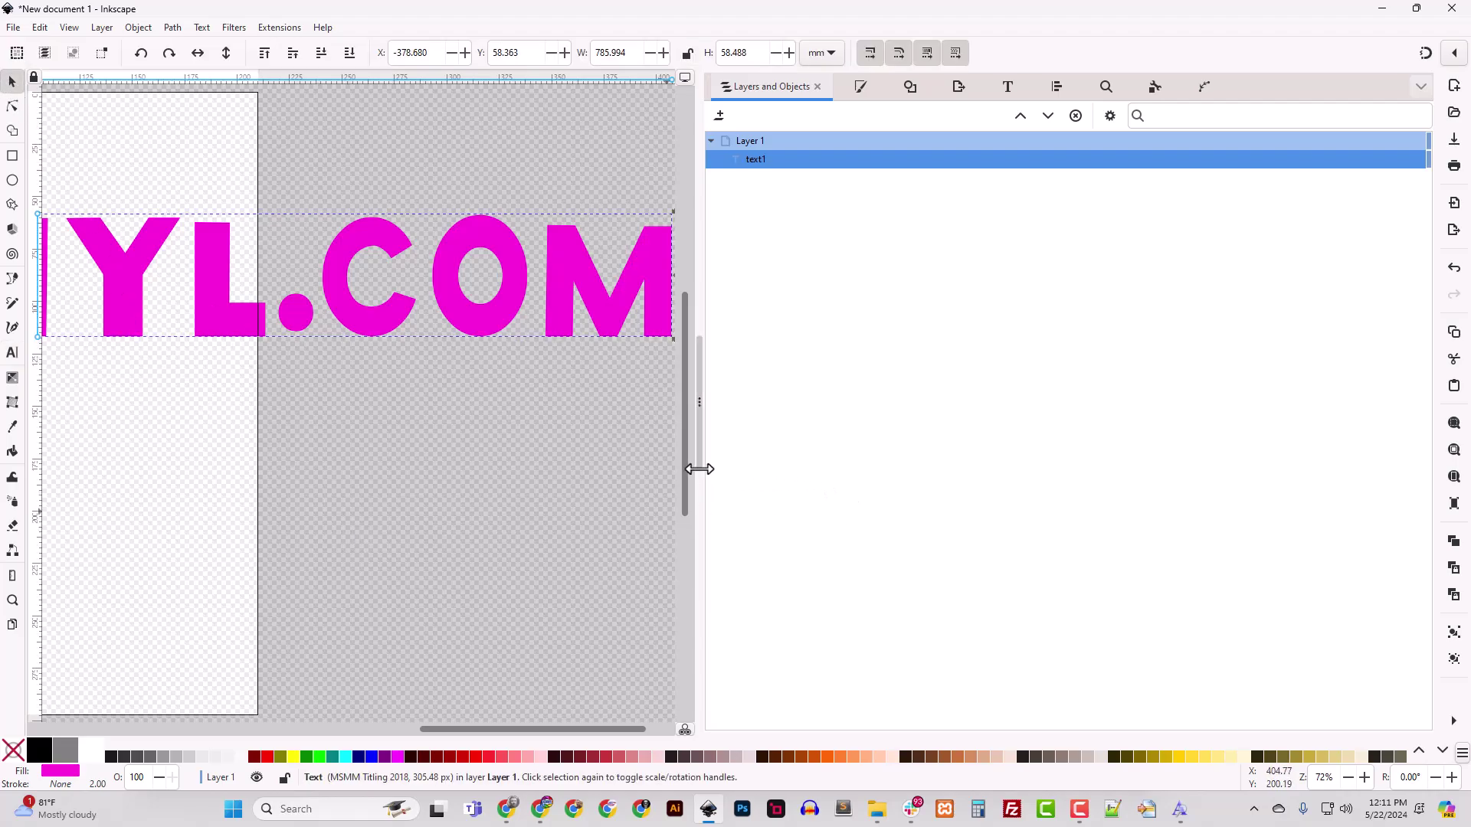
drag(699, 467, 919, 481)
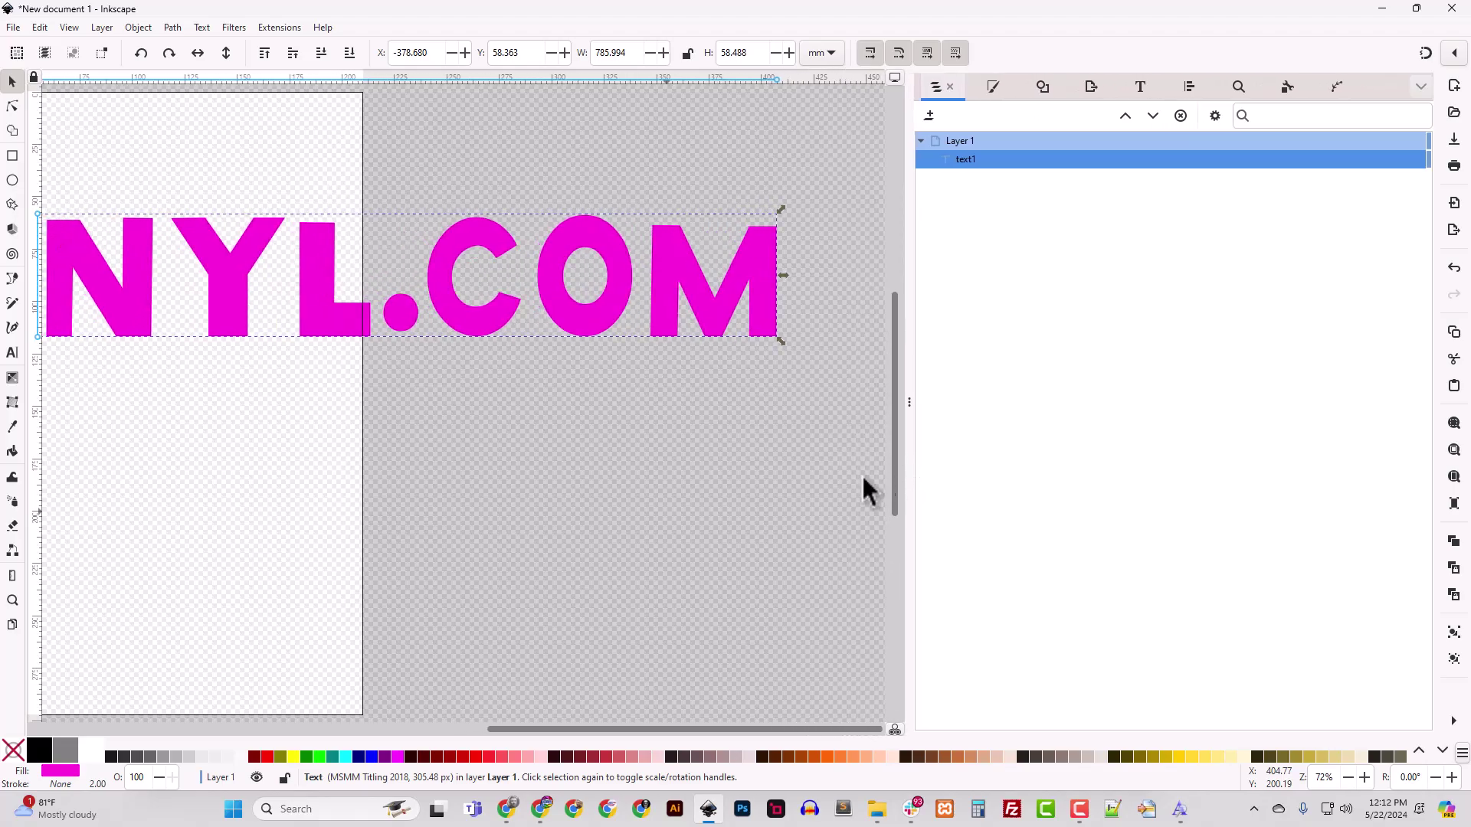
click(545, 463)
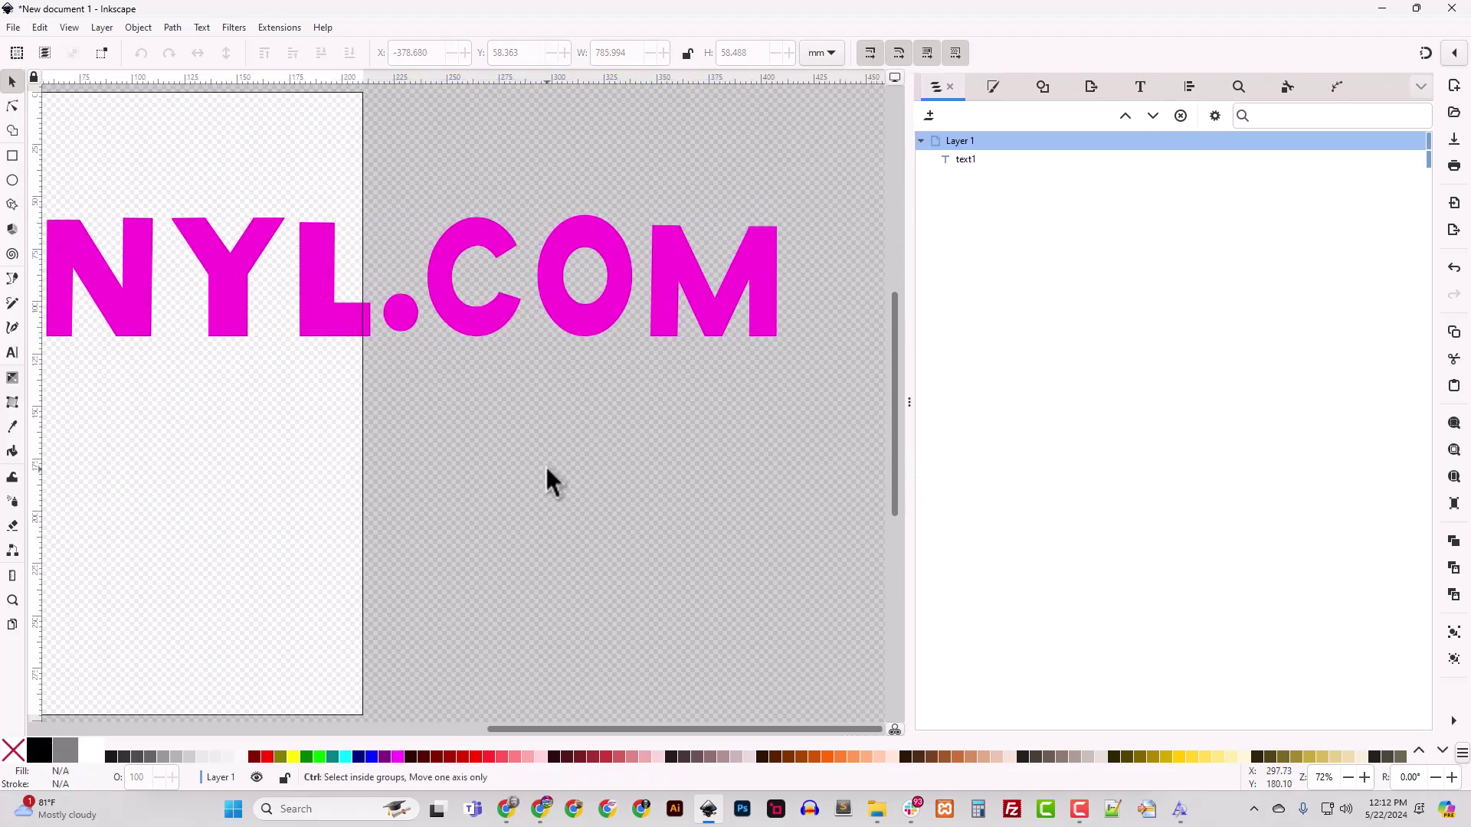
key(shift+ctrl+r)
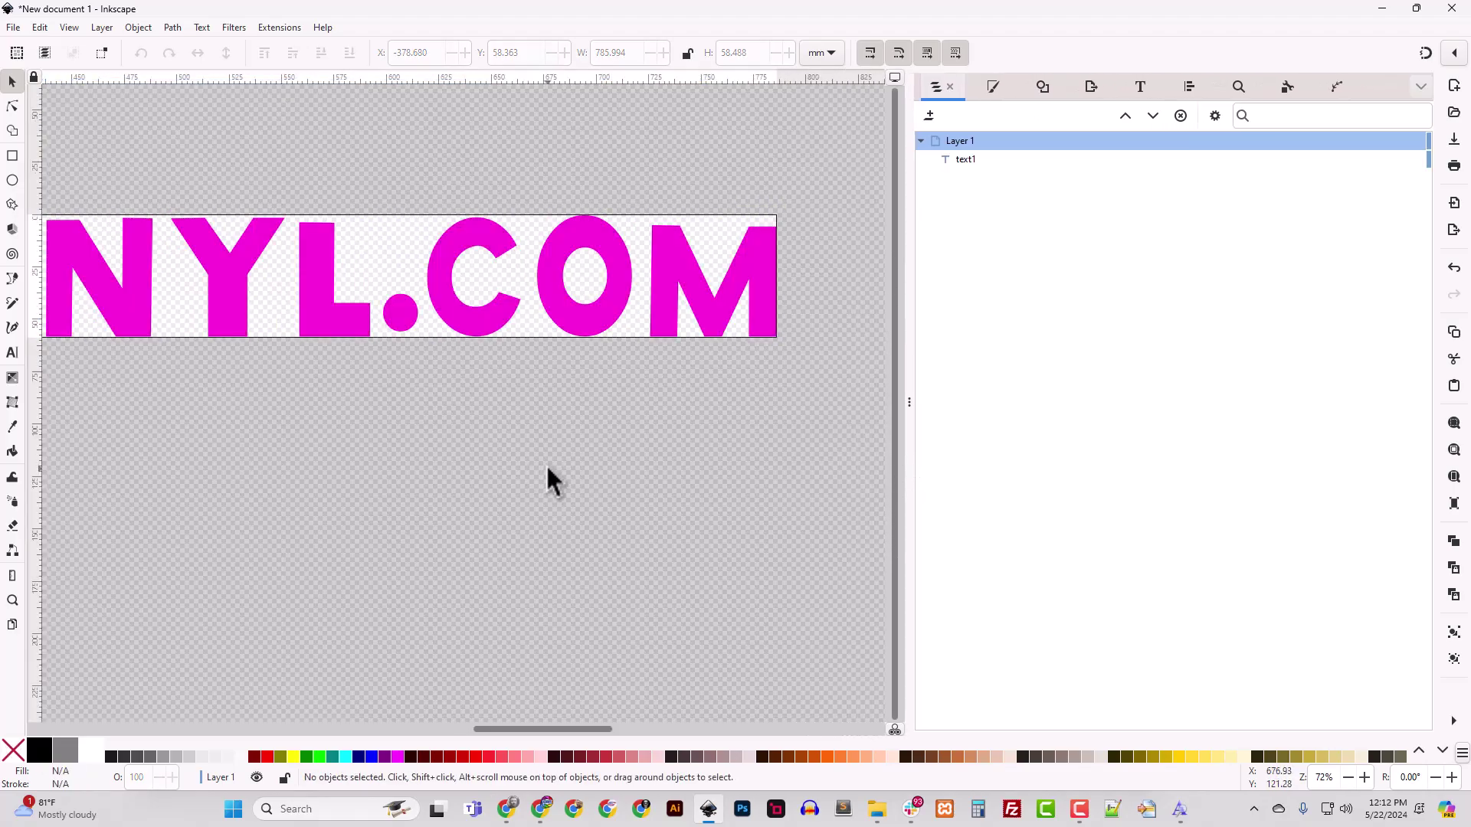
Examine the resize-to-content option in the document properties, closing them without changes.
click(14, 28)
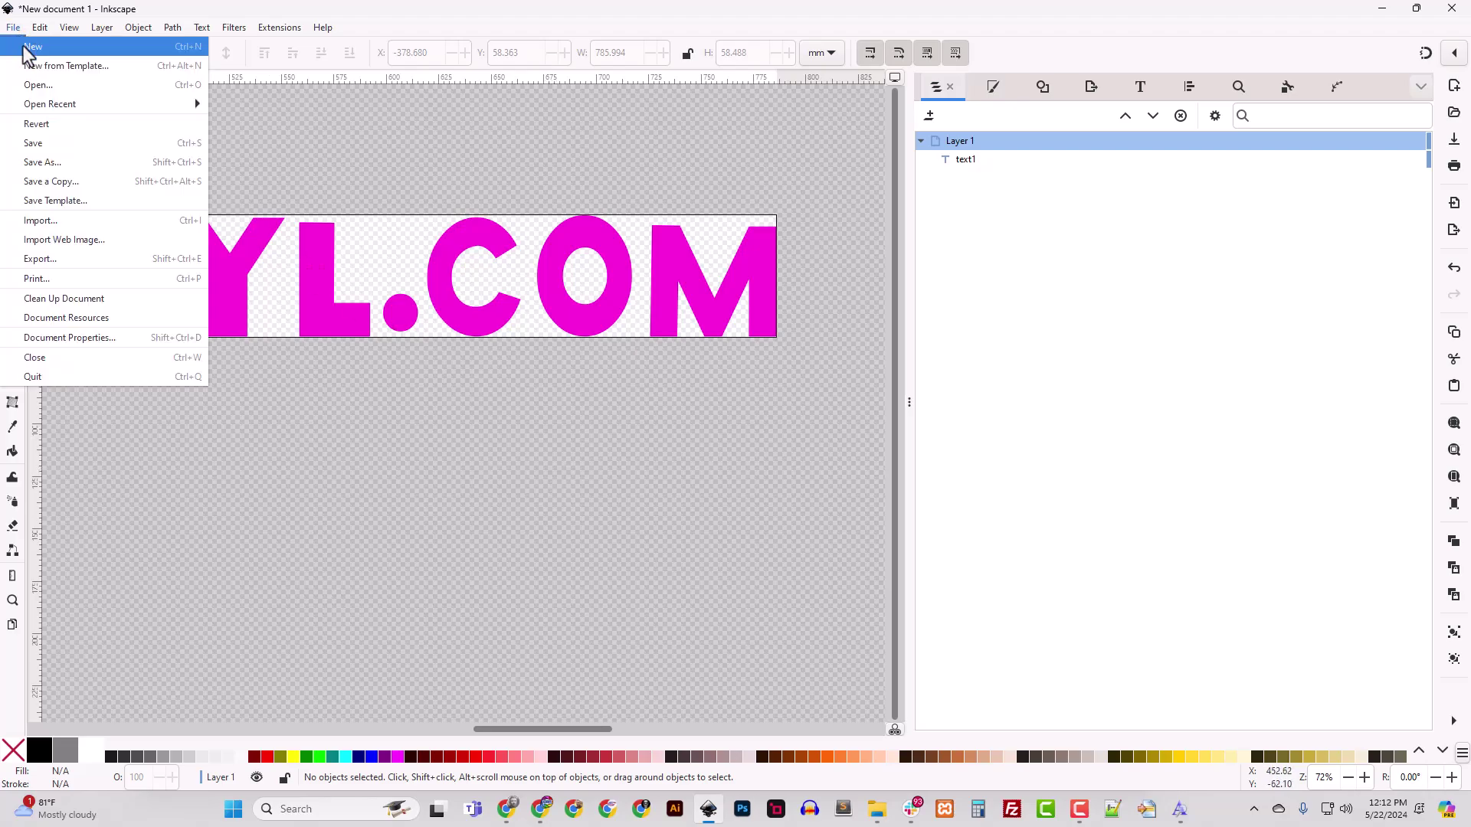
click(123, 337)
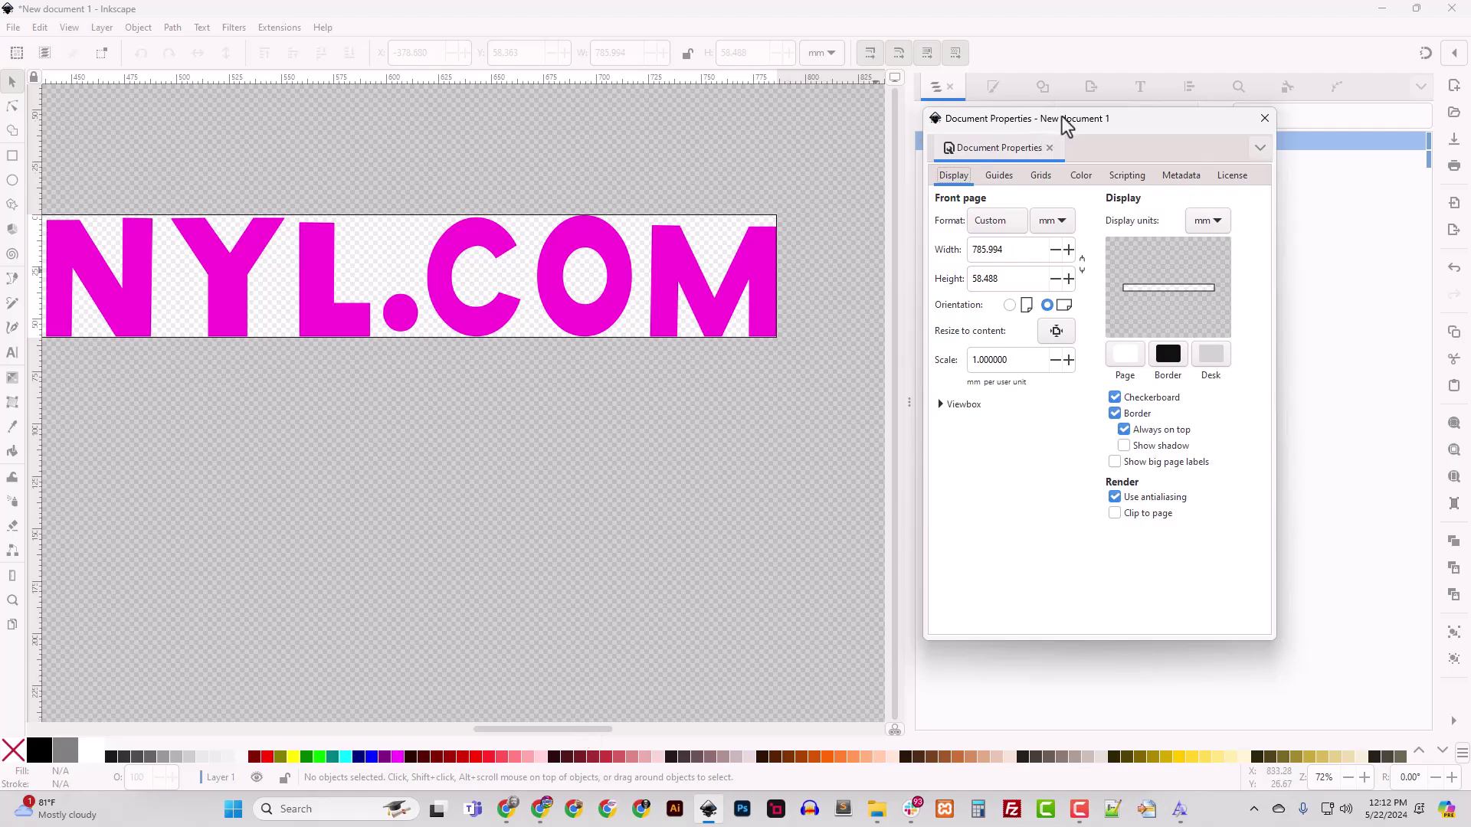
drag(1059, 121, 548, 147)
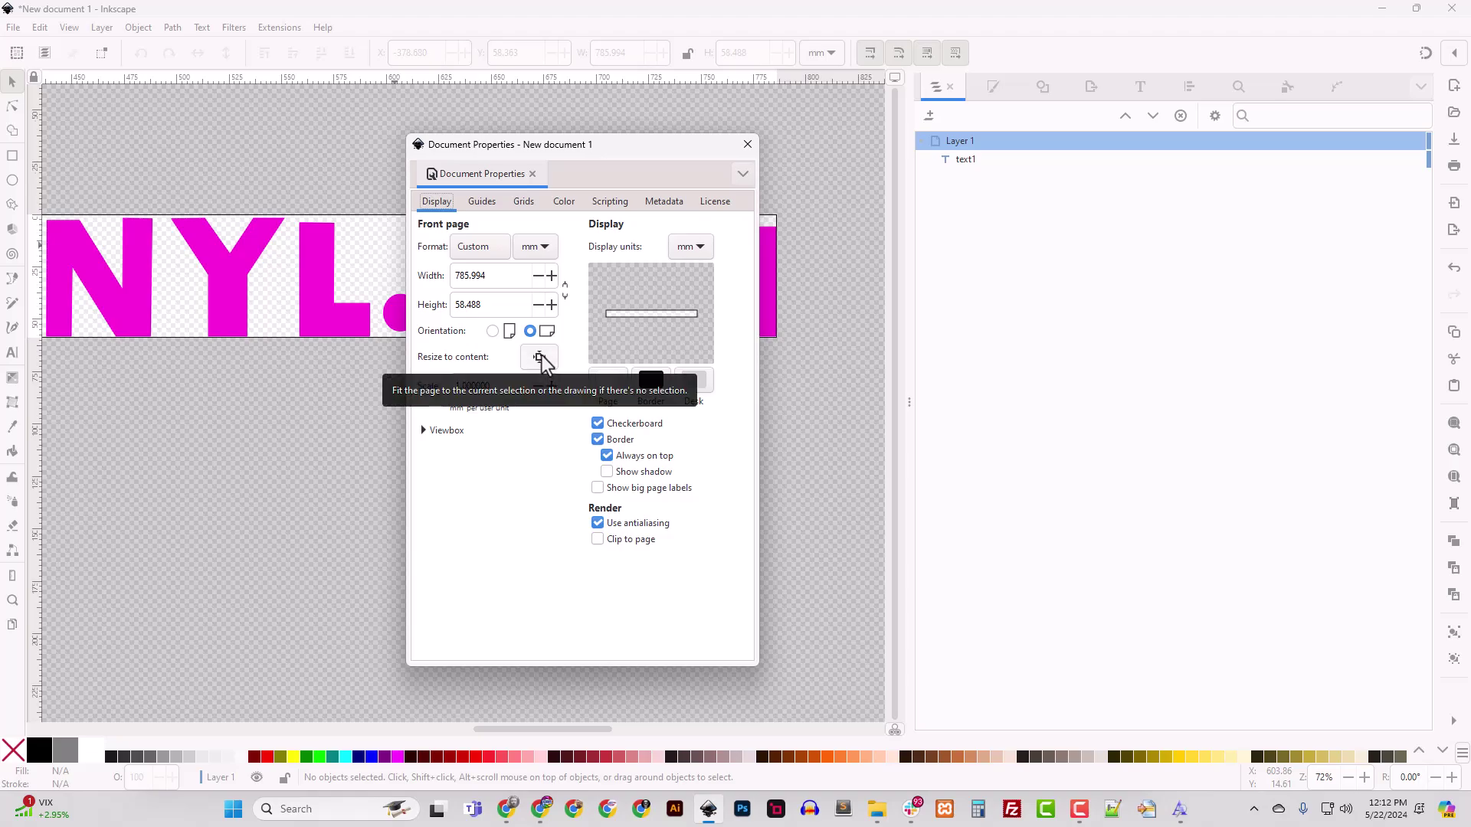
click(748, 143)
drag(553, 731, 518, 733)
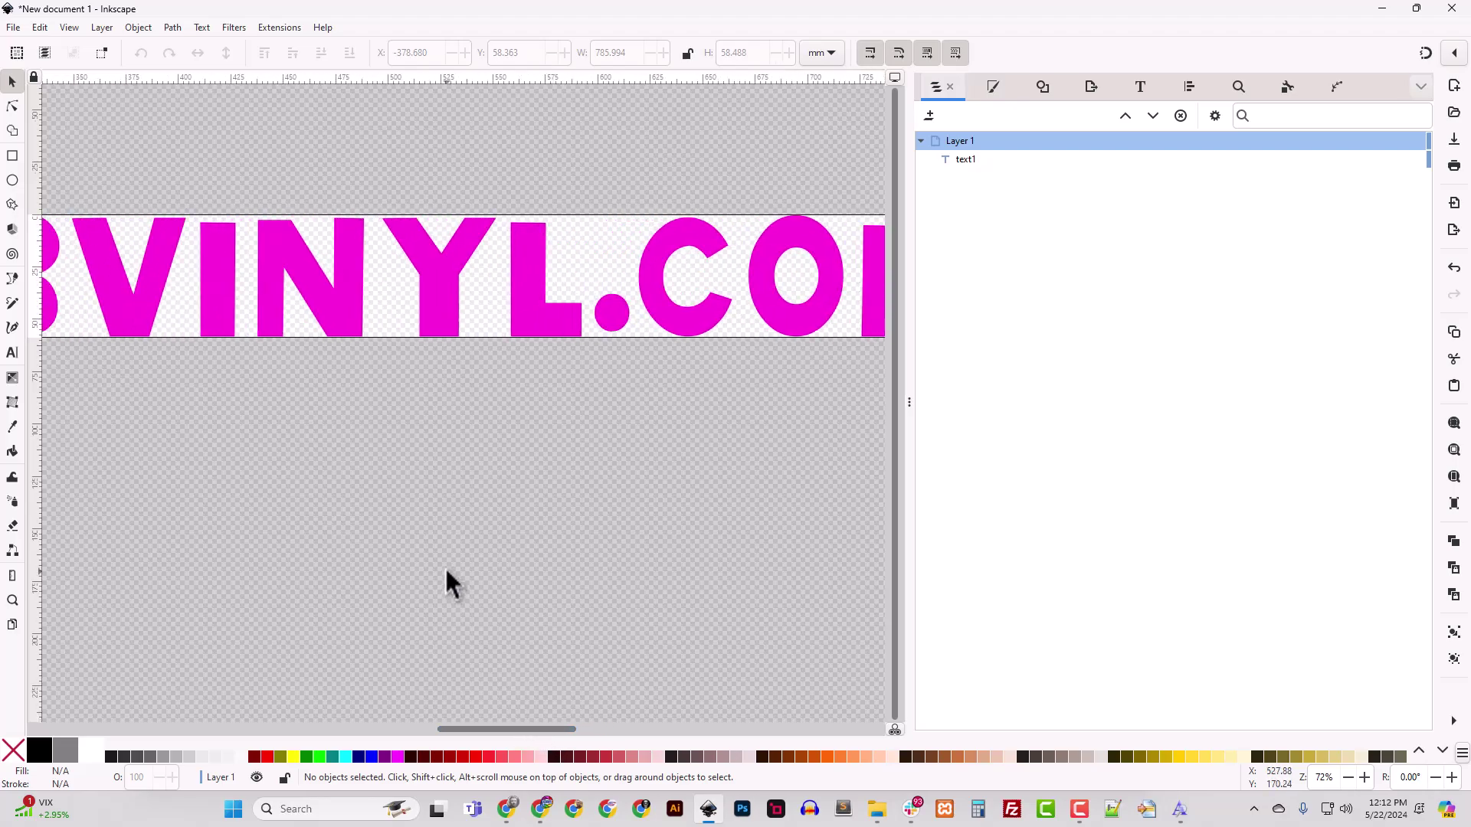
key(minus)
key(minus)
key(minus)
key(minus)
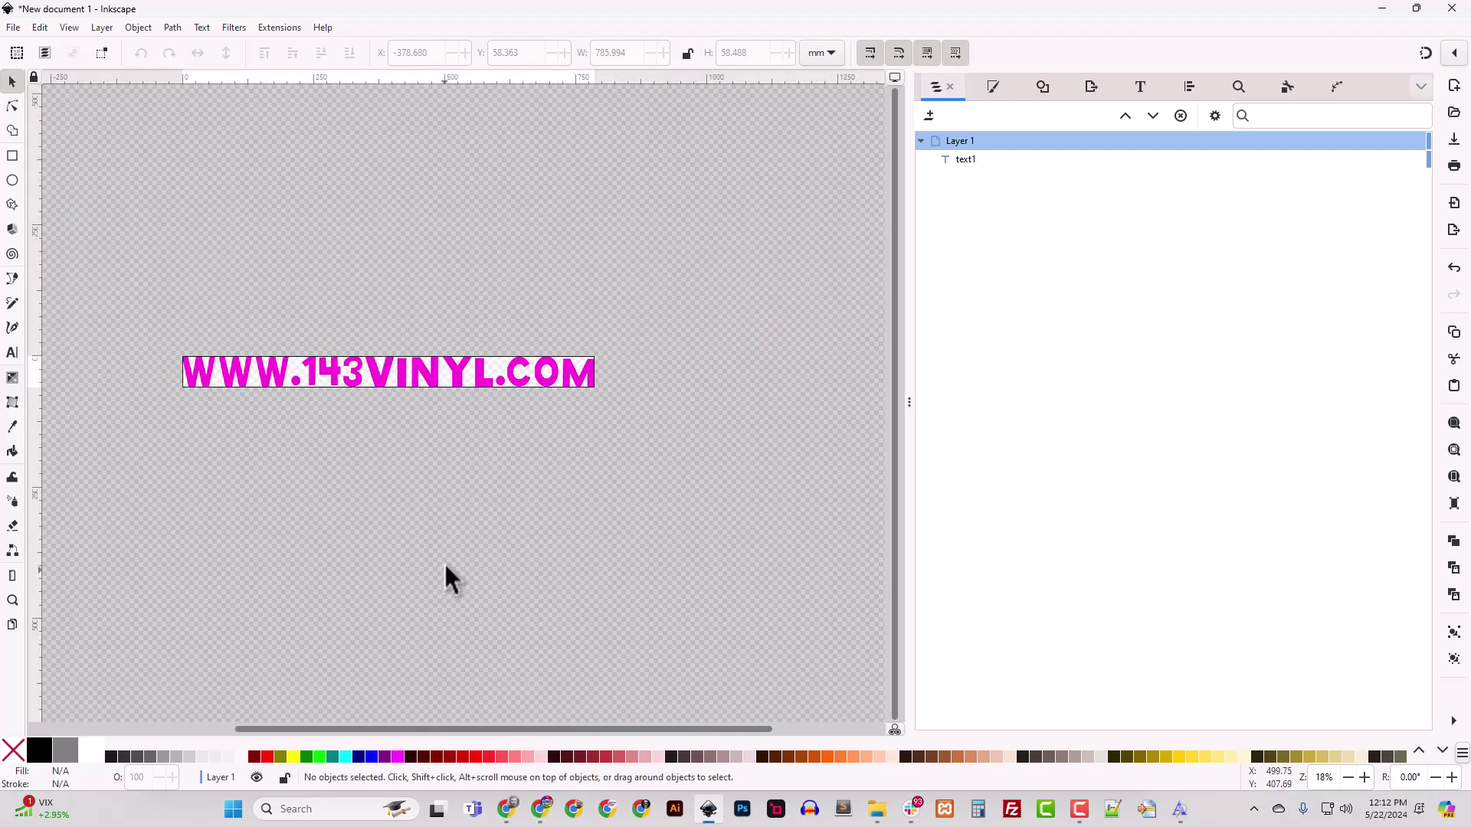
click(441, 379)
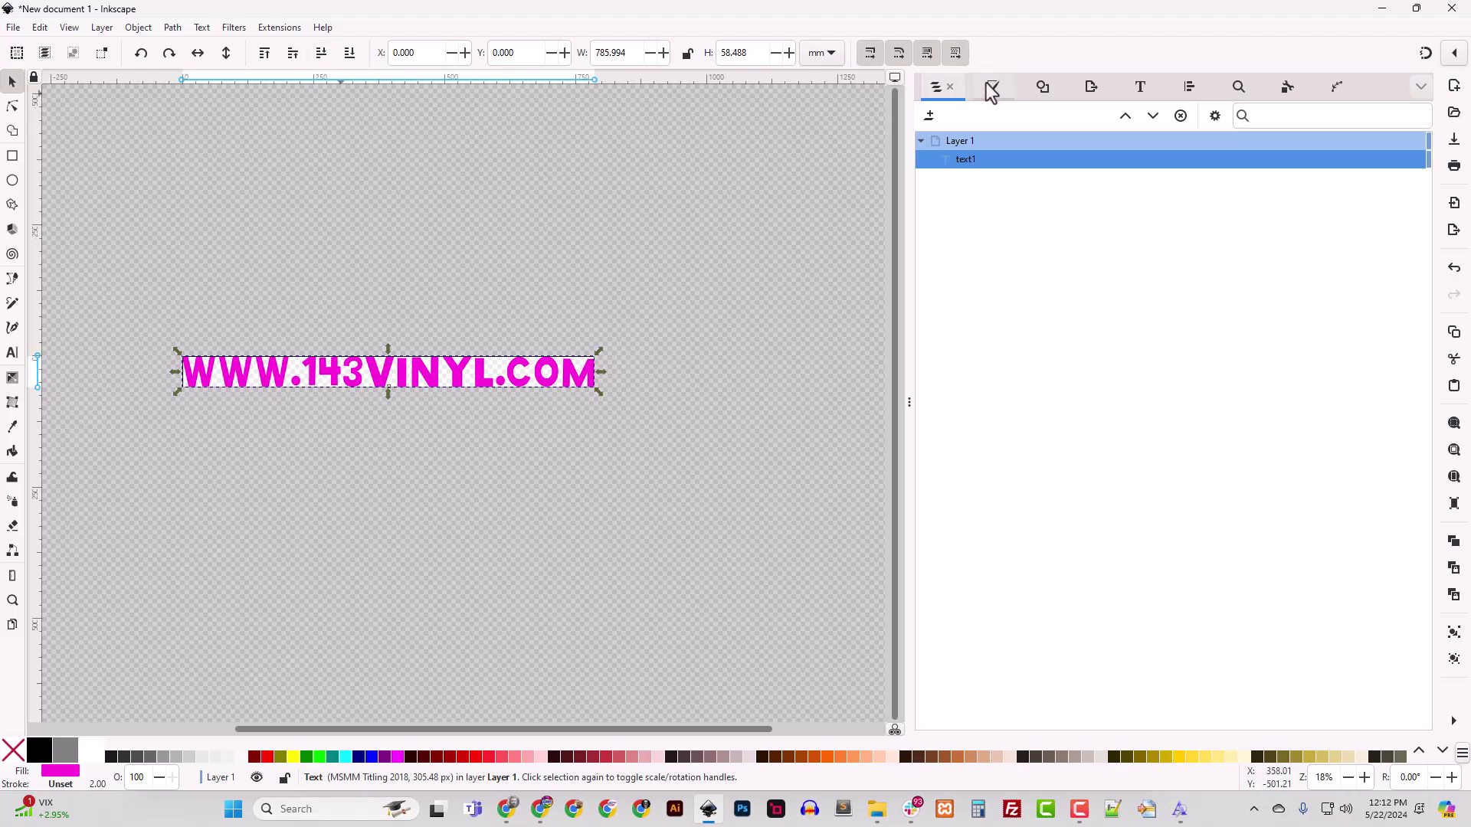
click(138, 29)
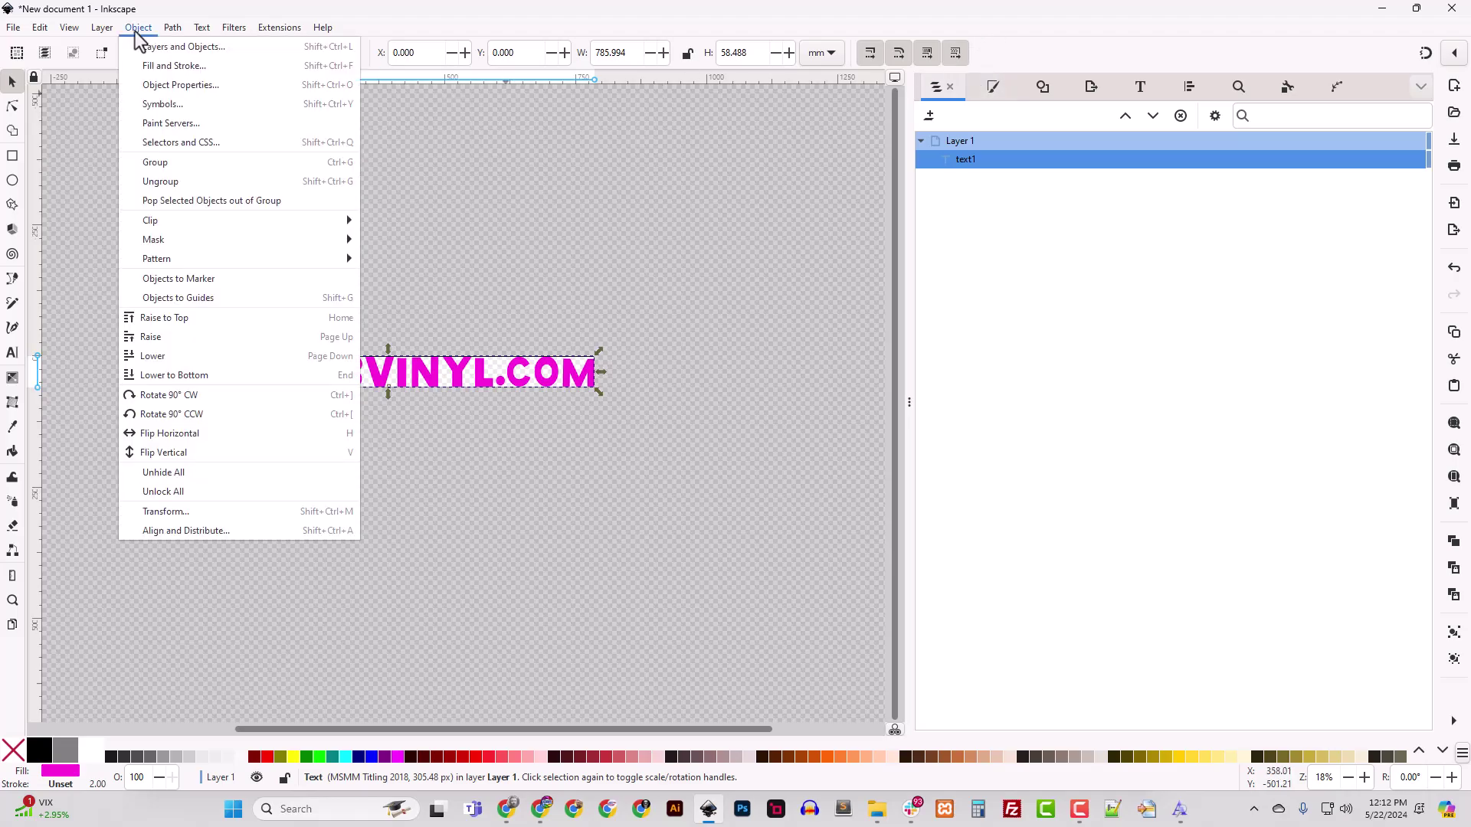
click(153, 69)
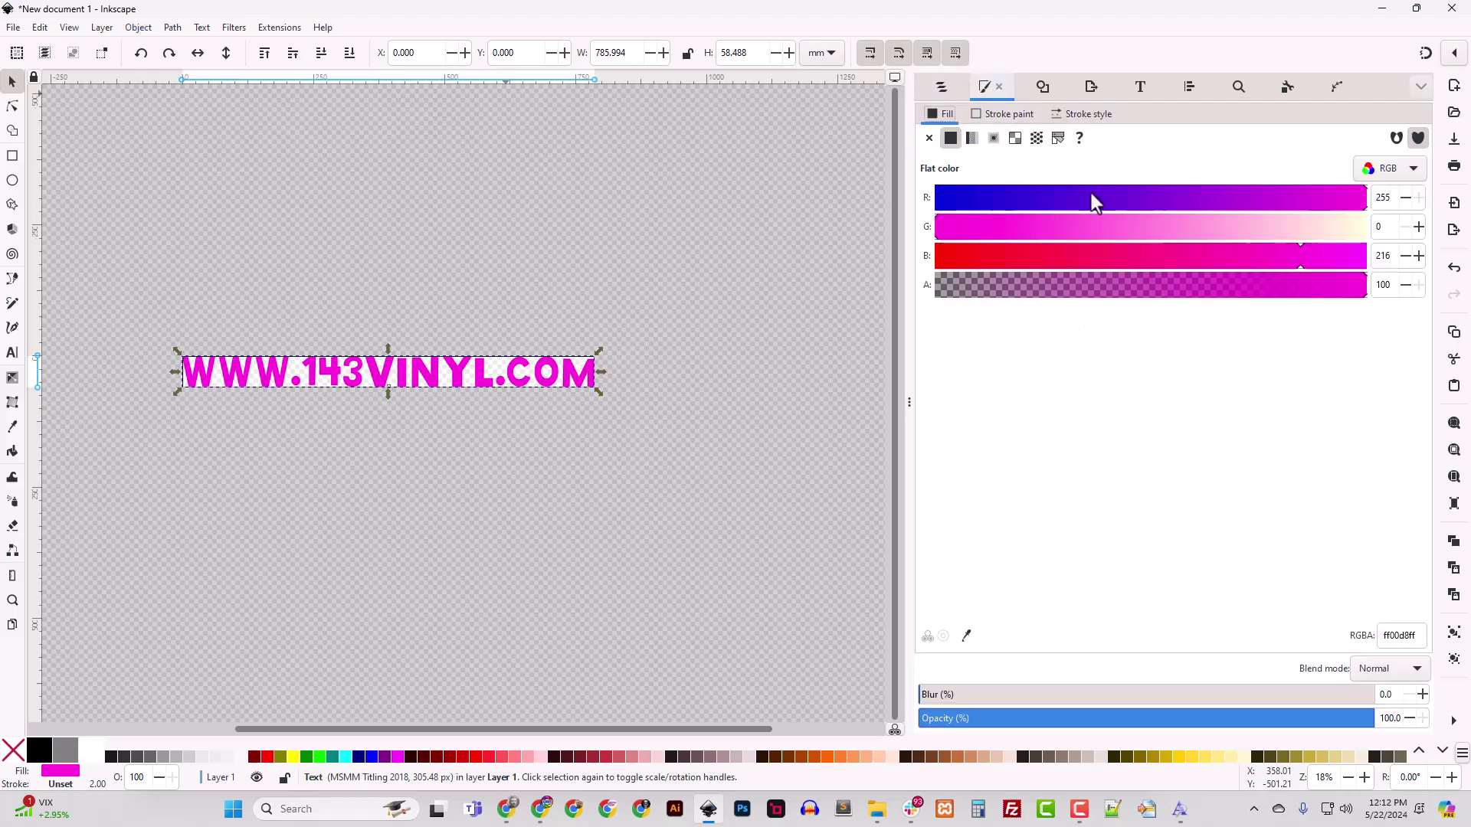
drag(1091, 199, 1055, 201)
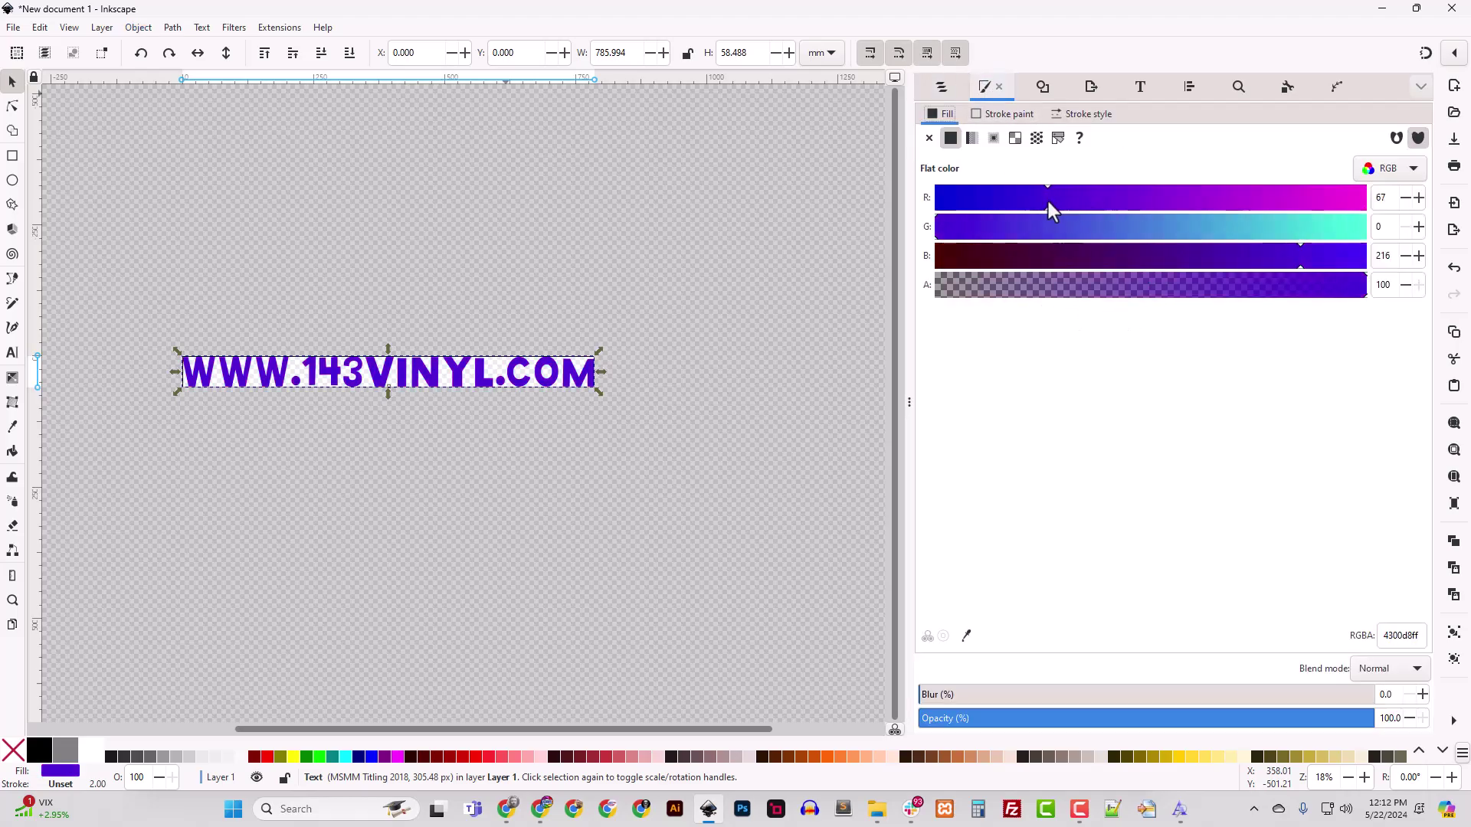
drag(1153, 228, 1135, 228)
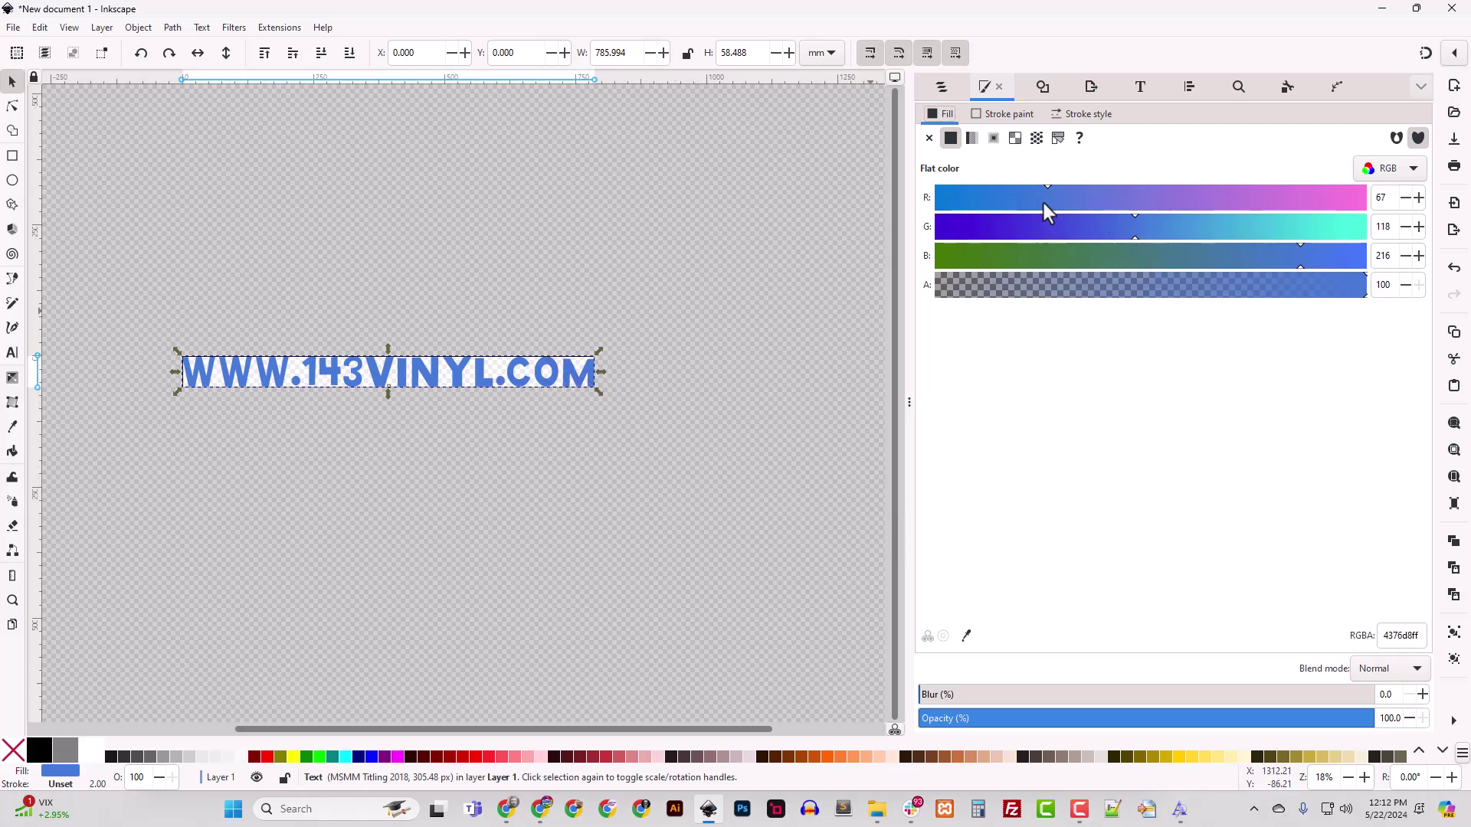
drag(1047, 212, 907, 263)
drag(1297, 204, 1458, 276)
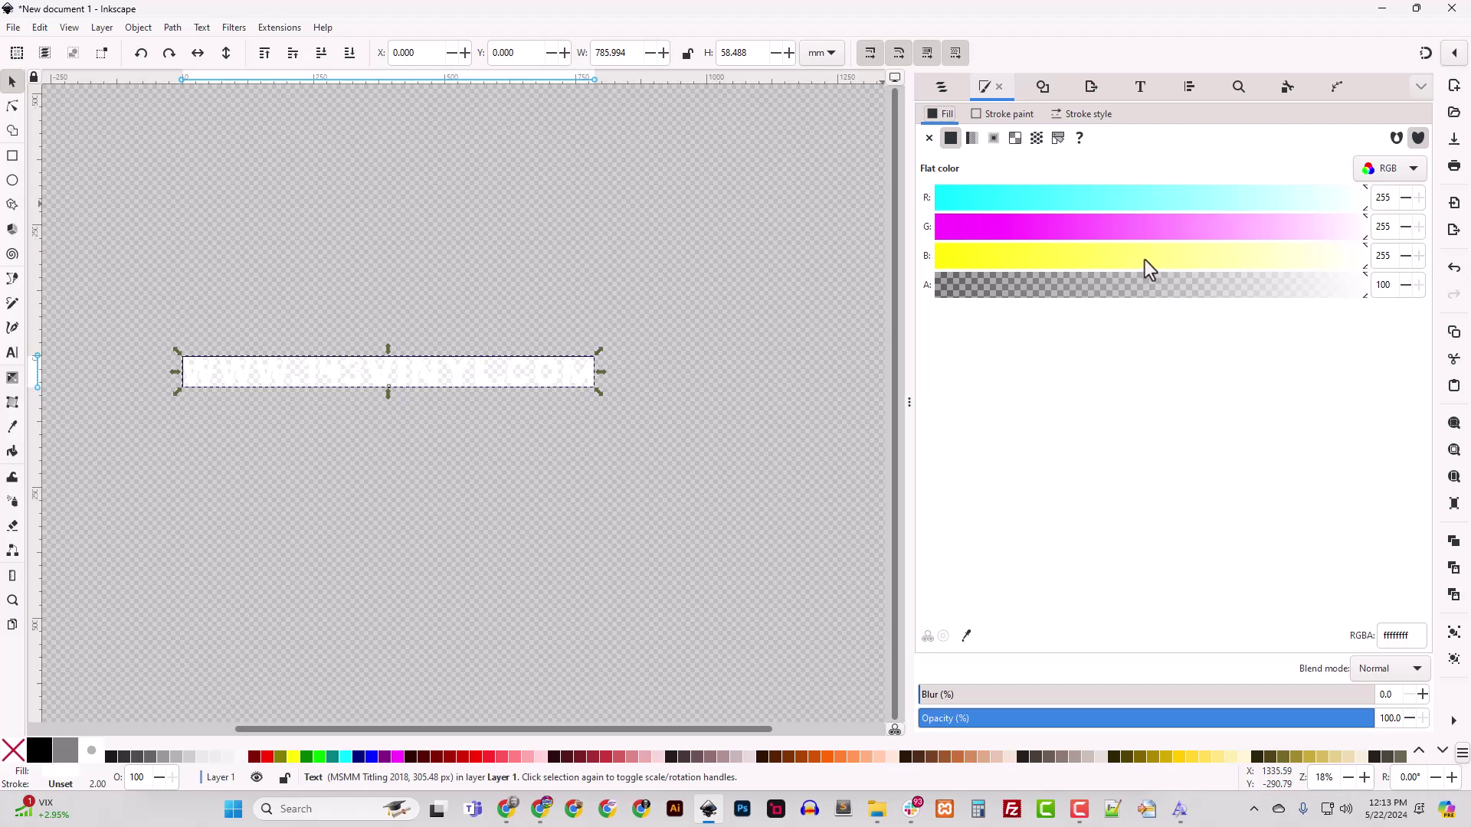
key(ctrl+z)
key(ctrl+z)
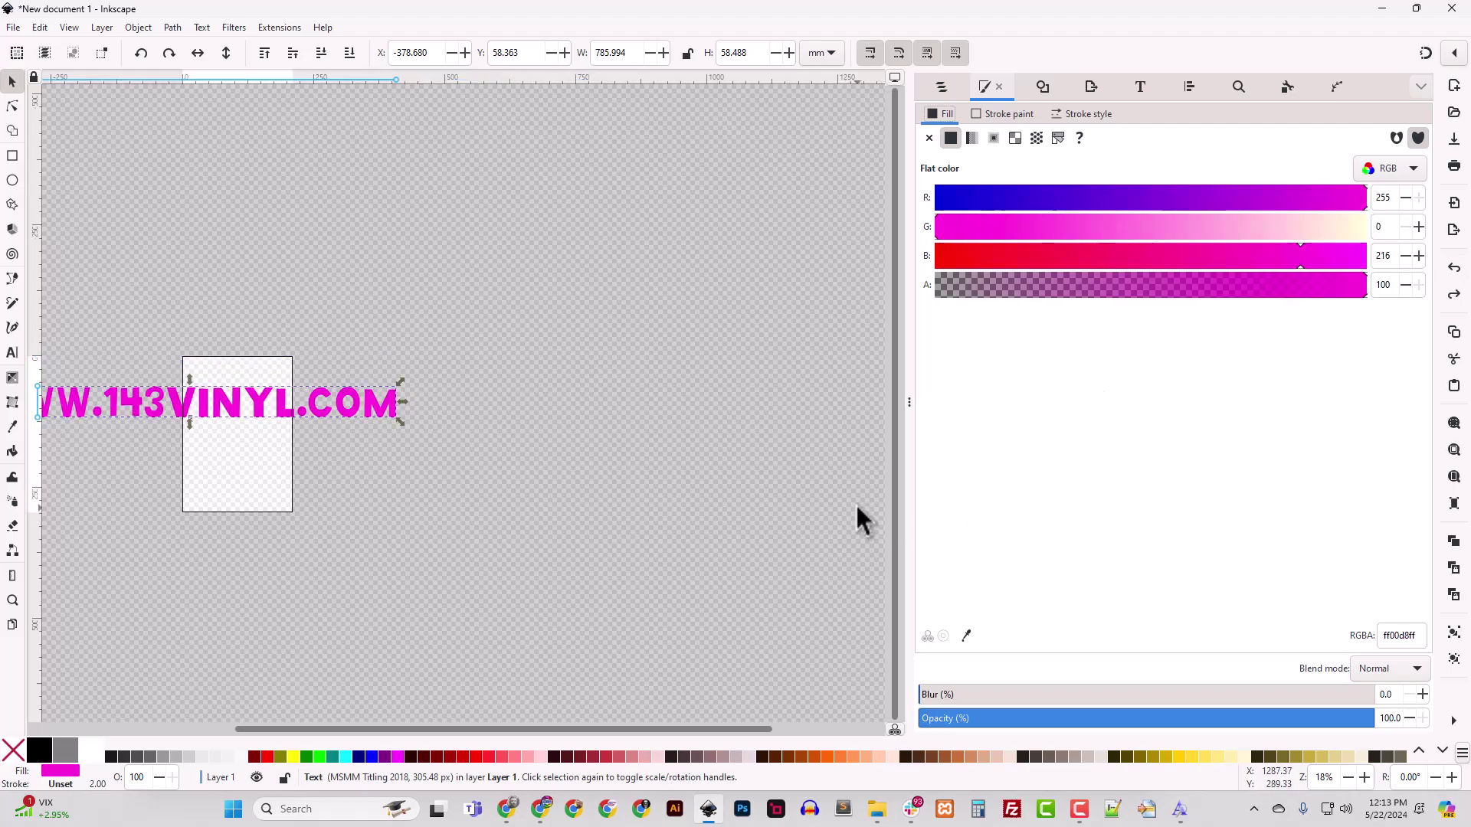
key(ctrl+shift+z)
key(ctrl+shift+z)
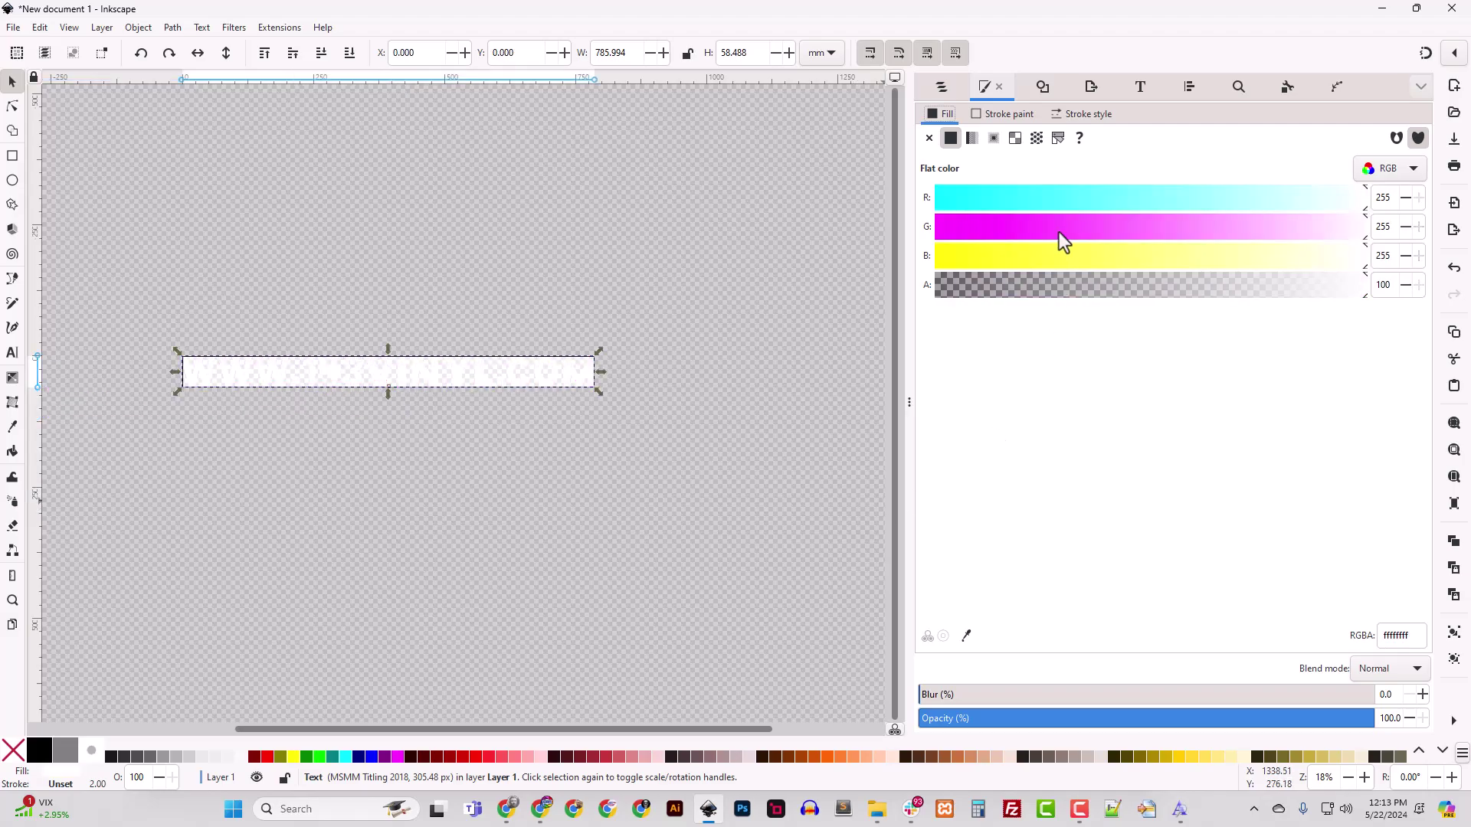
drag(1019, 200, 1008, 197)
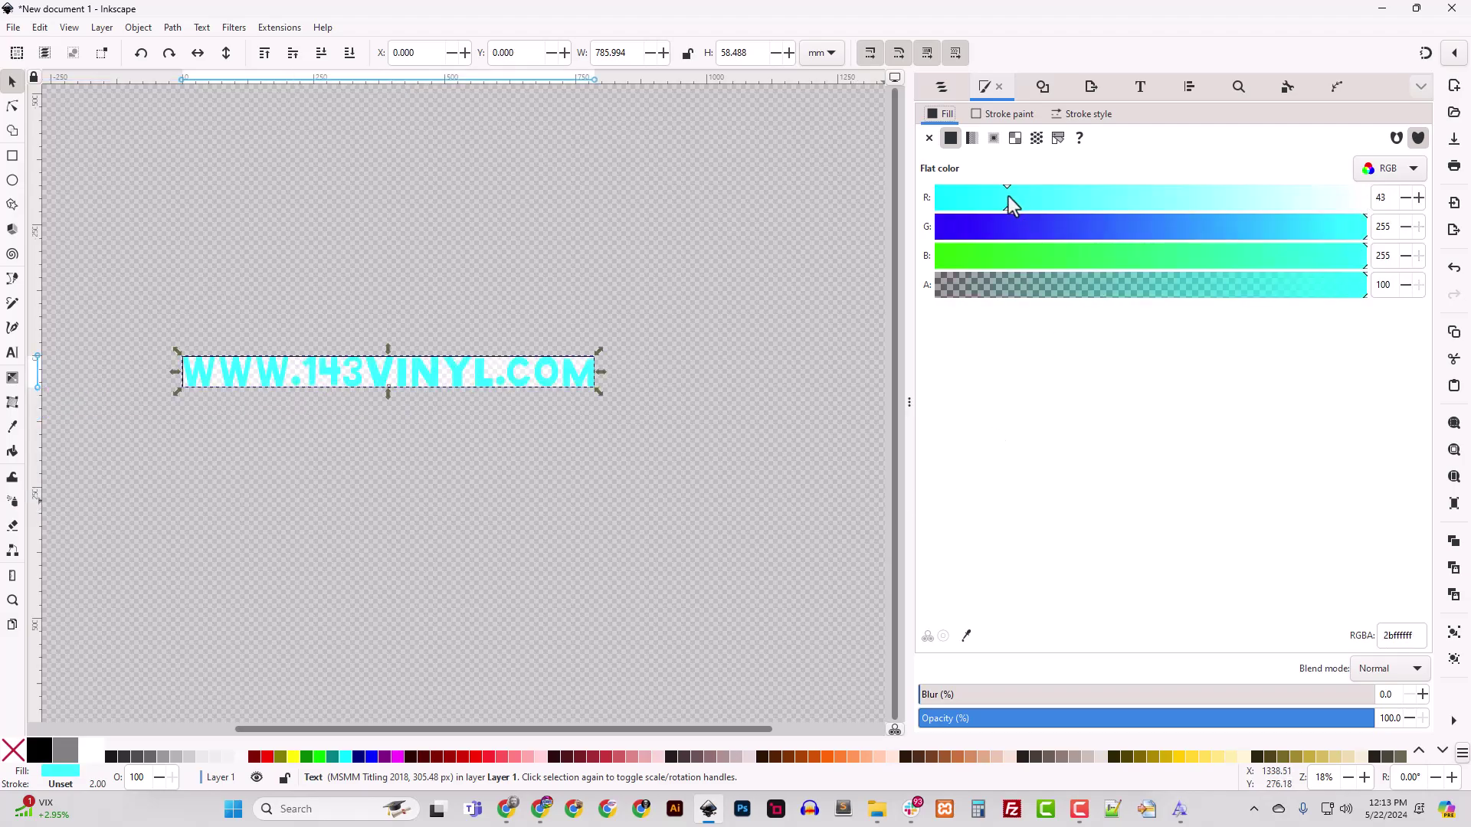
click(1159, 228)
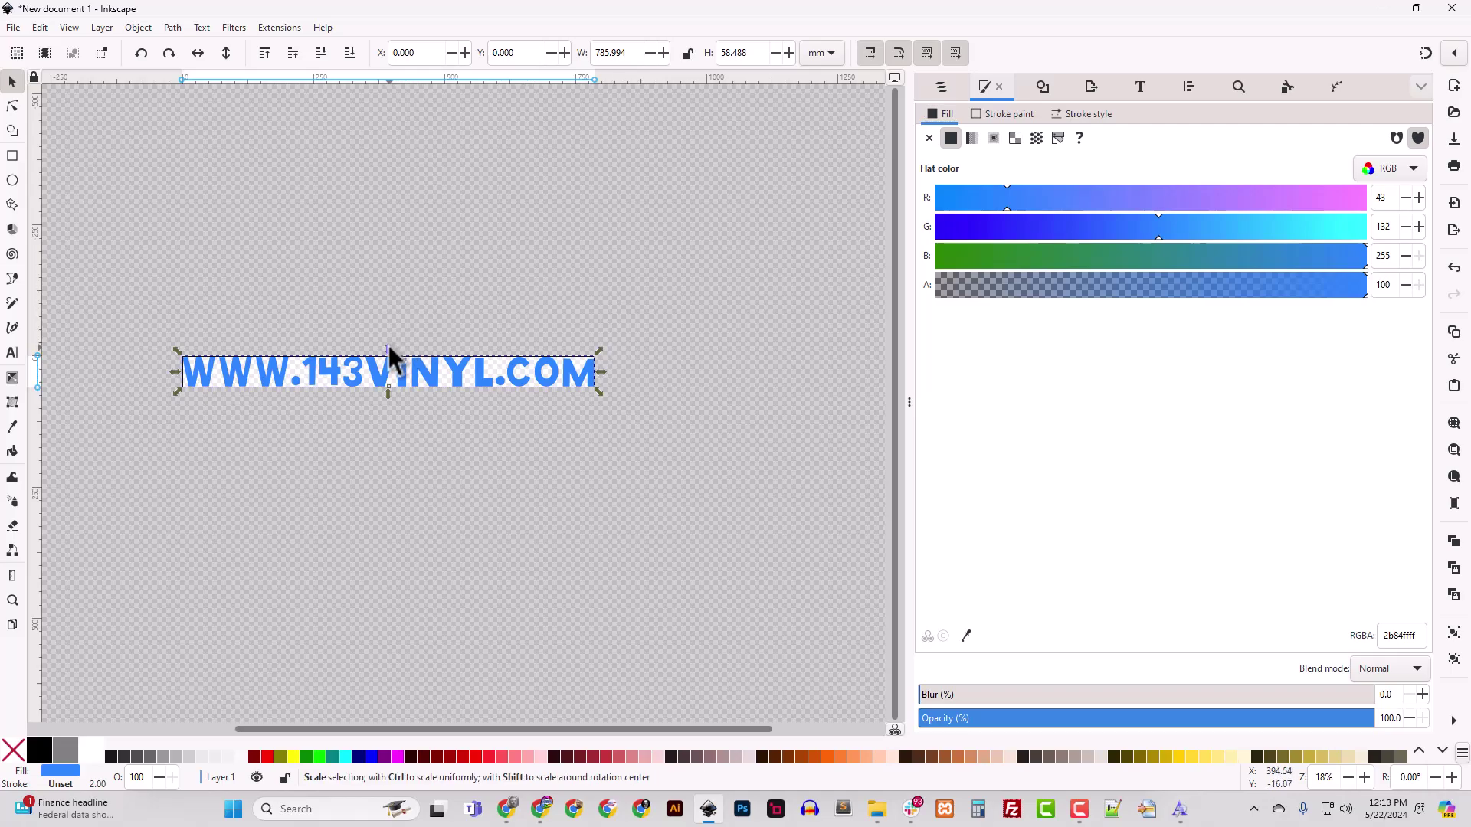
drag(388, 347, 392, 328)
click(492, 327)
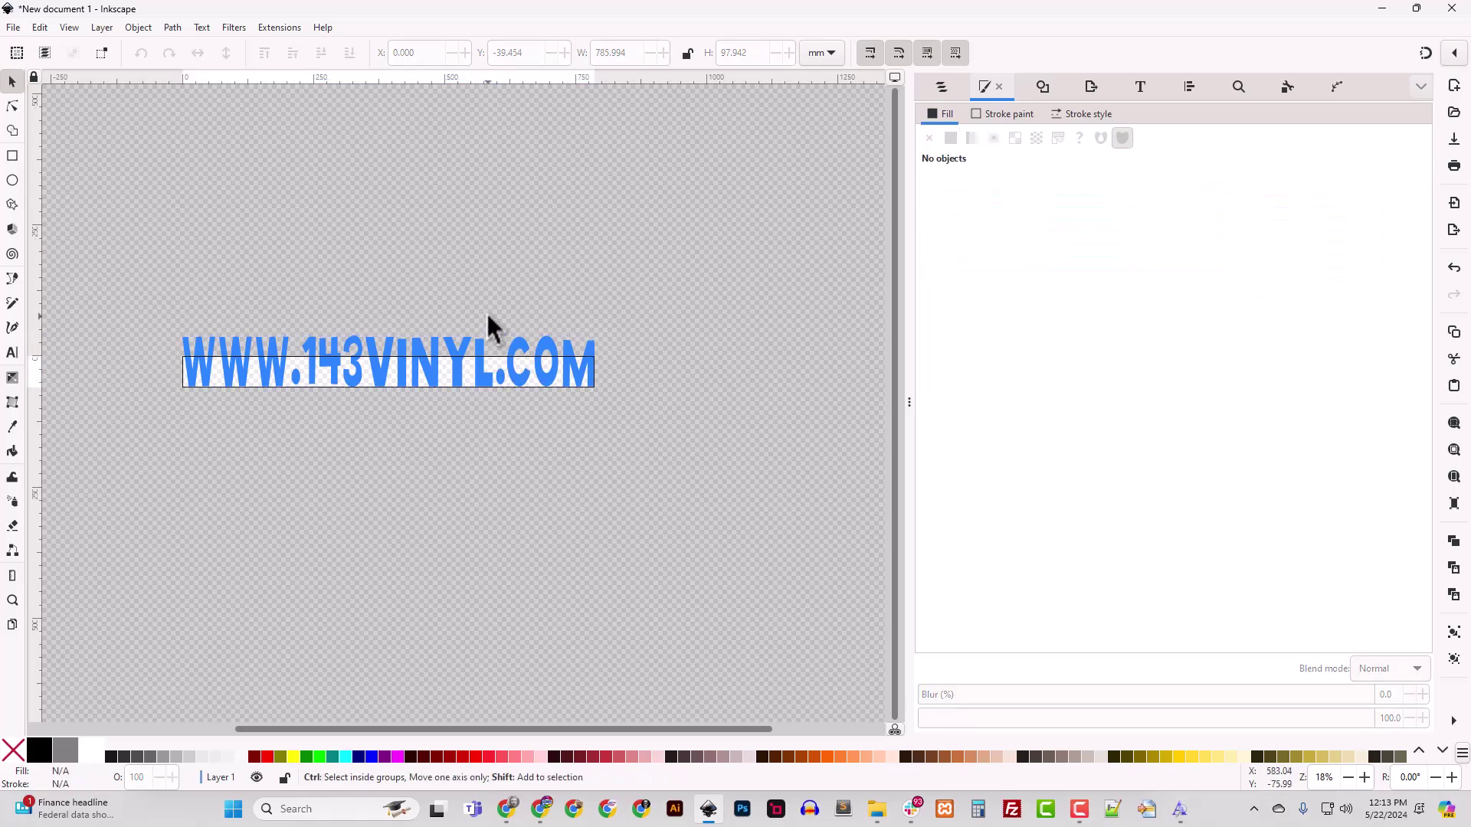
click(172, 28)
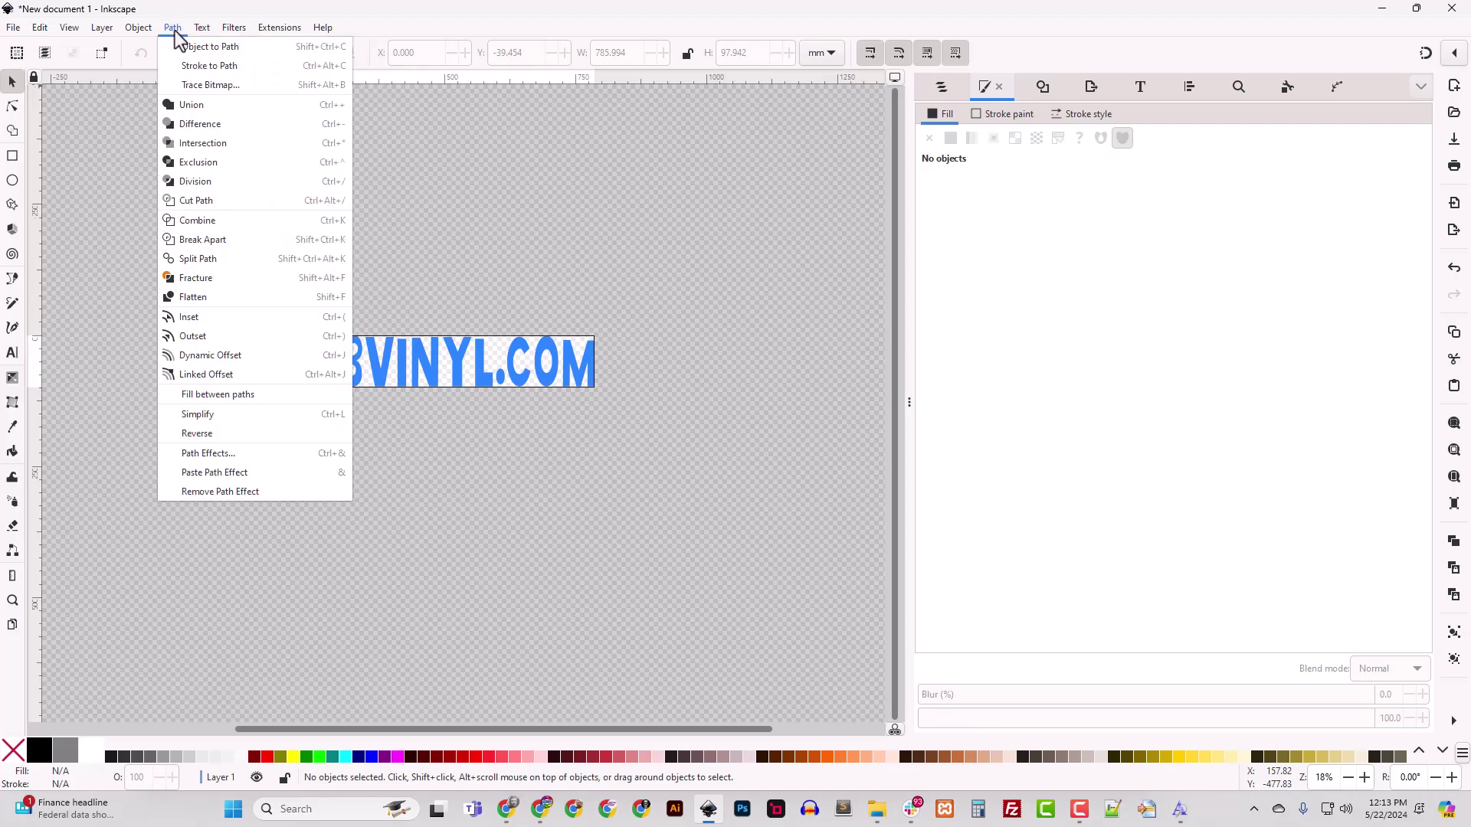
click(941, 86)
click(941, 86)
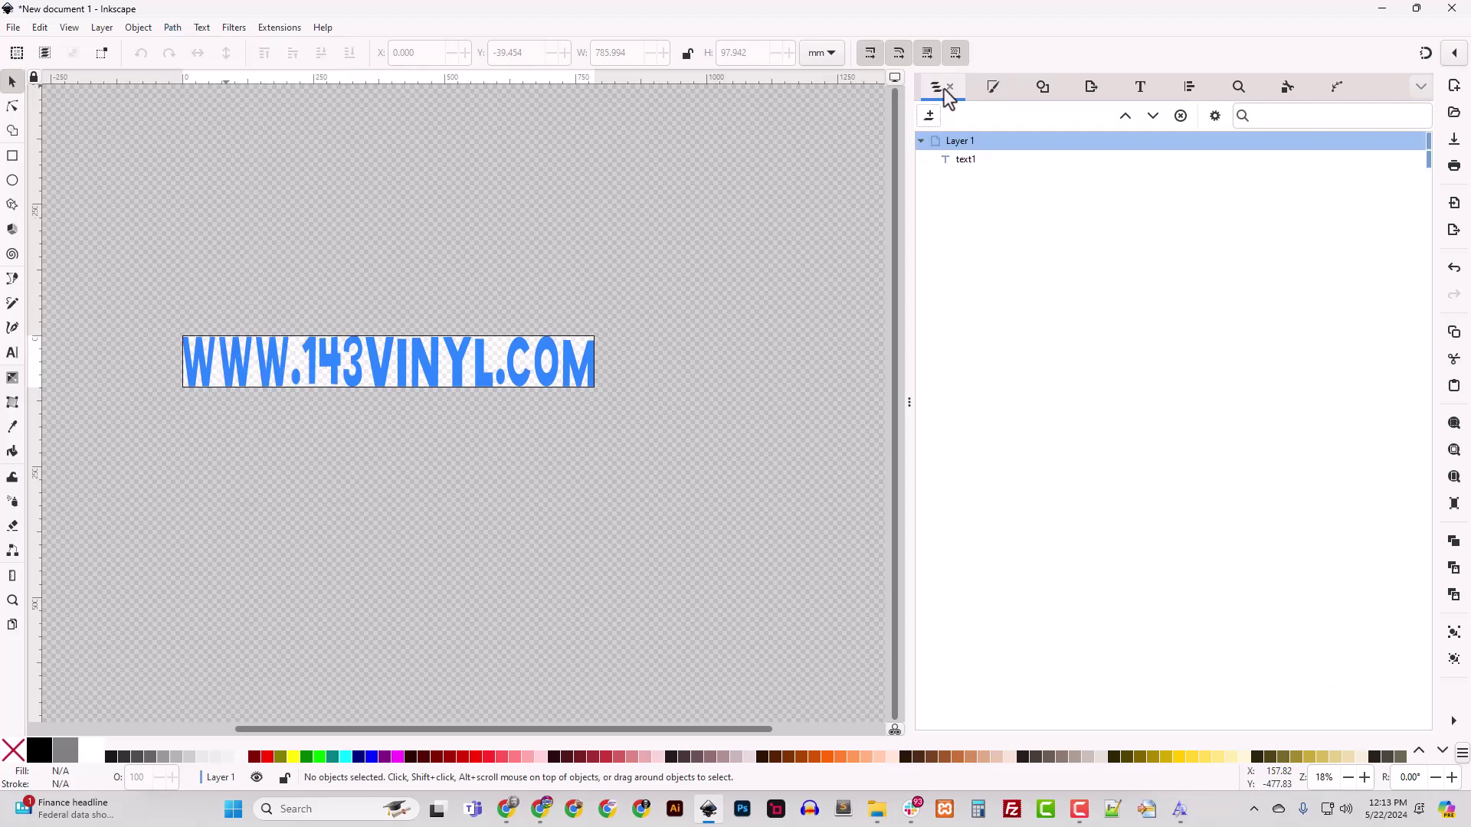
click(954, 163)
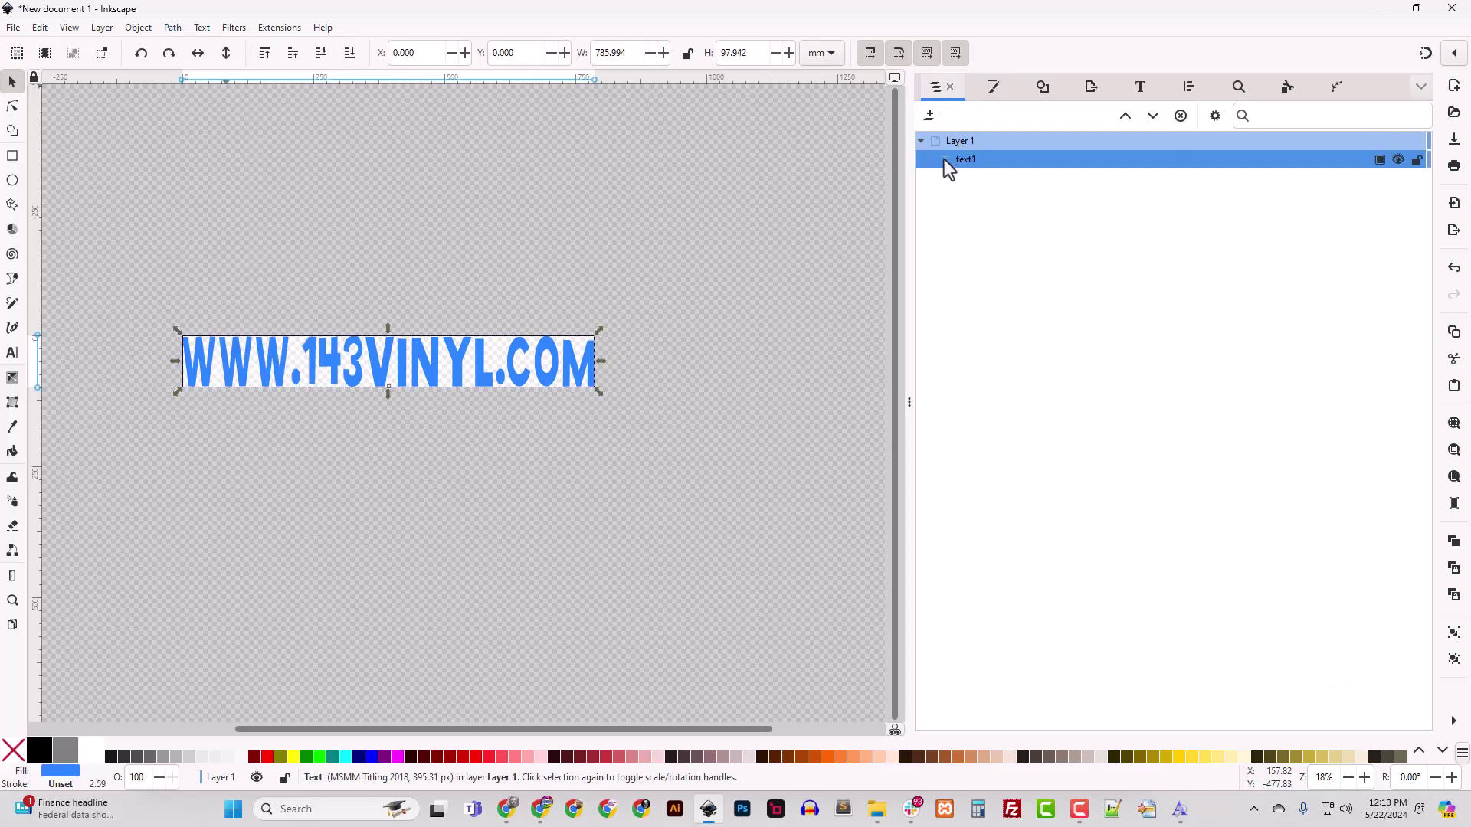
click(954, 159)
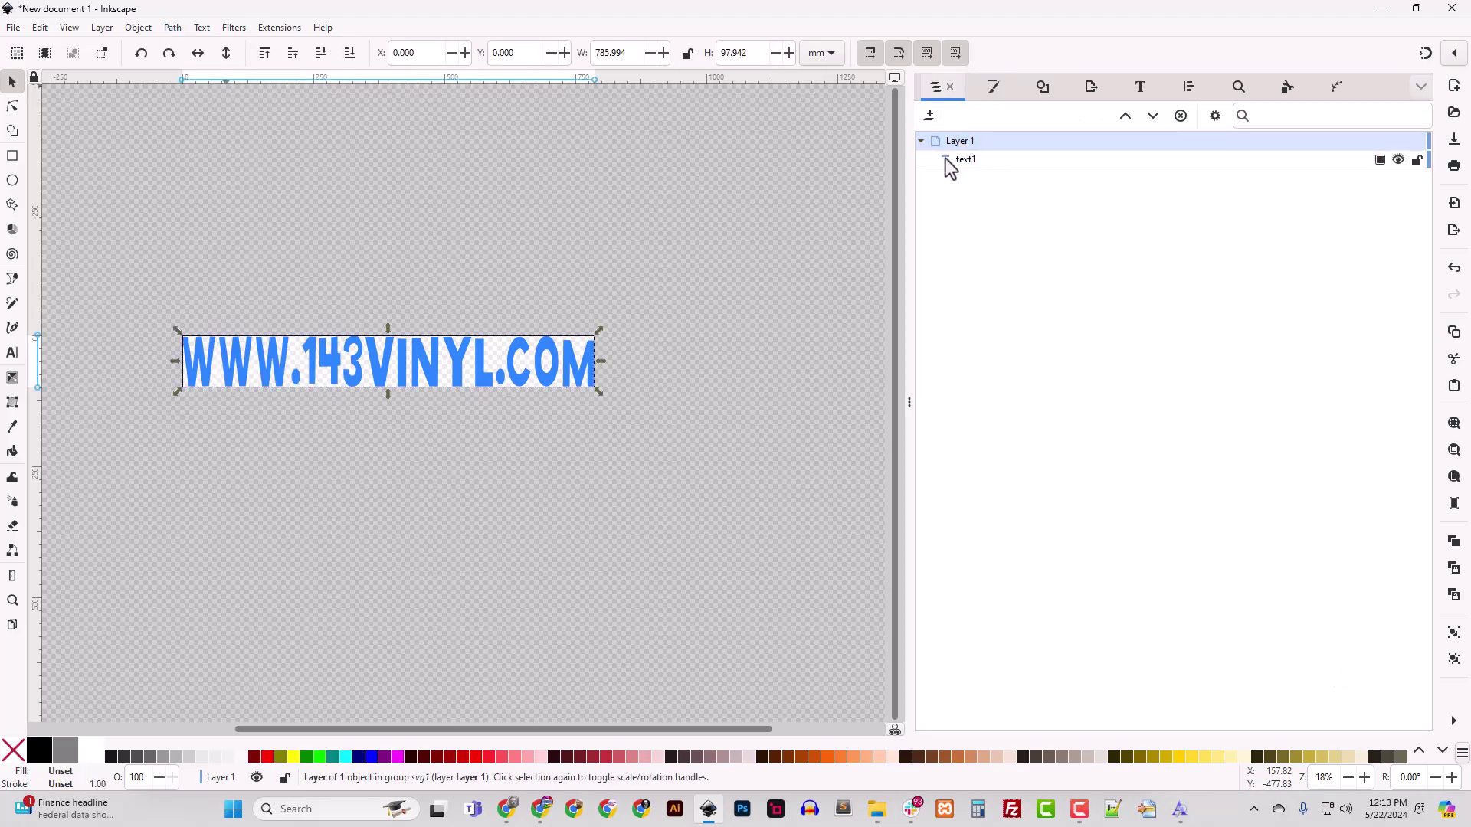
click(138, 29)
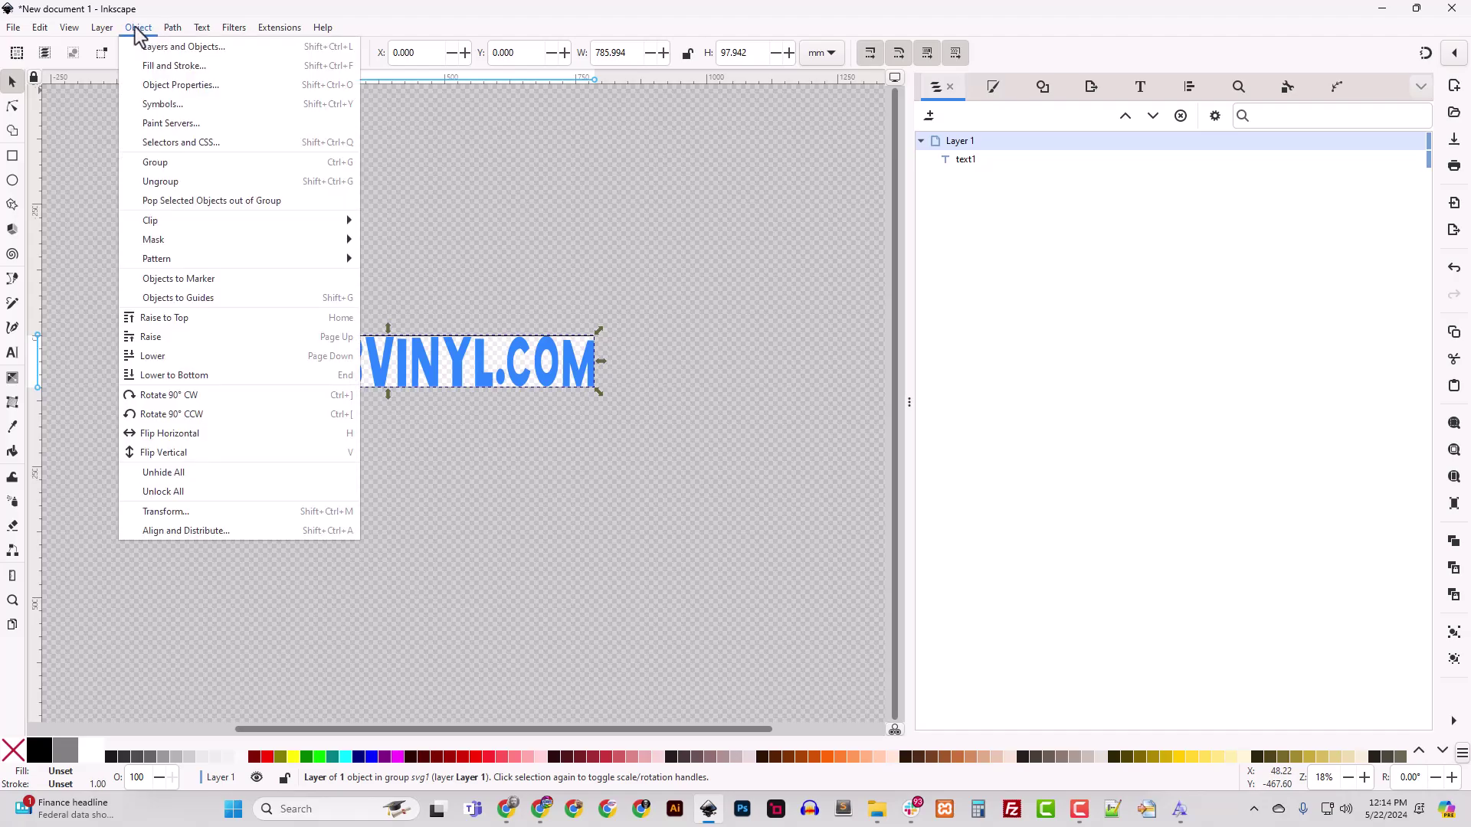
mouse_move(173, 33)
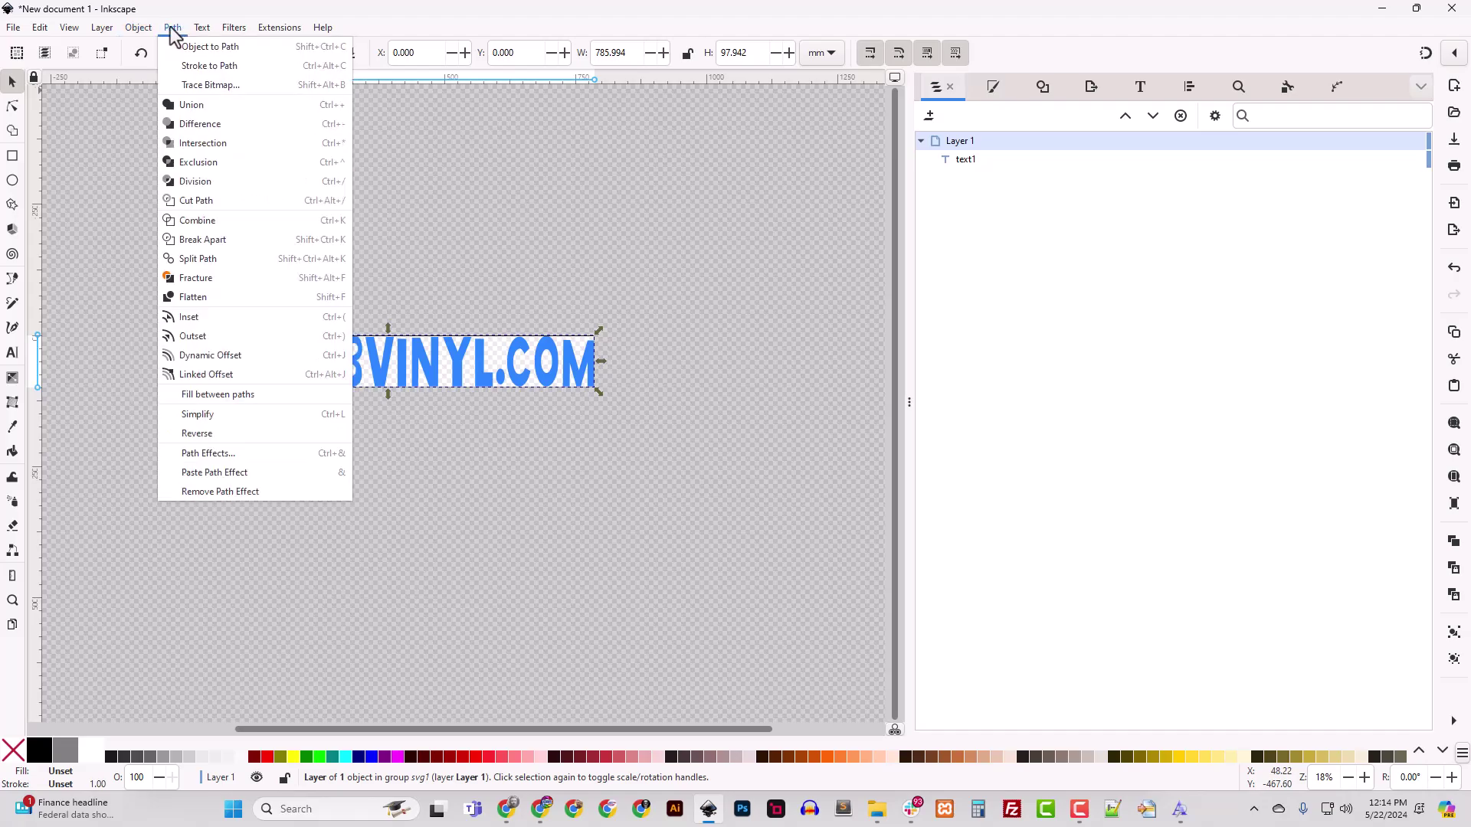
click(203, 47)
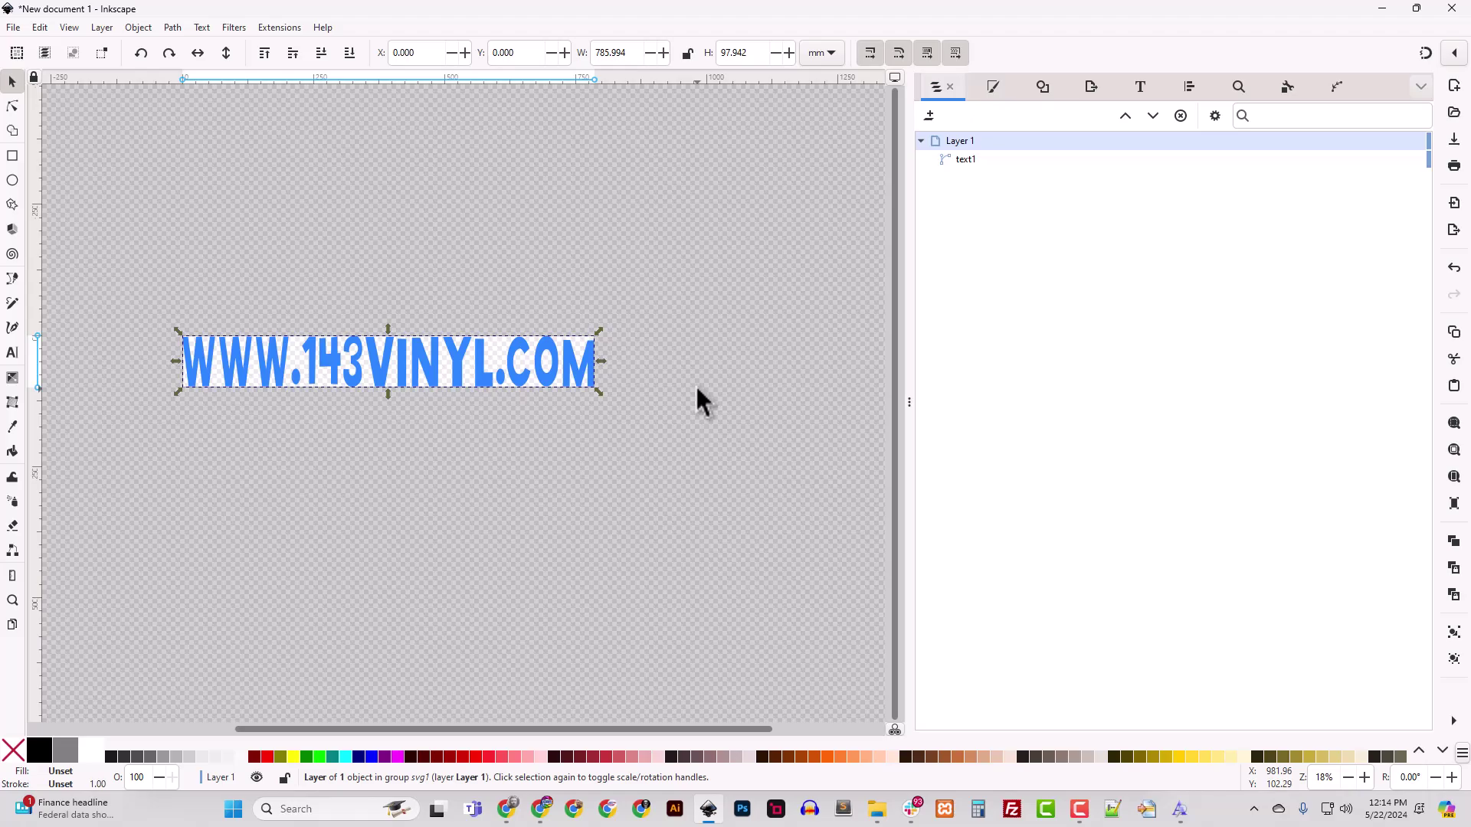
Try moving the lower-right corner node of the letter N to about X 495 mm, Y 93 mm, and undo the move.
click(12, 354)
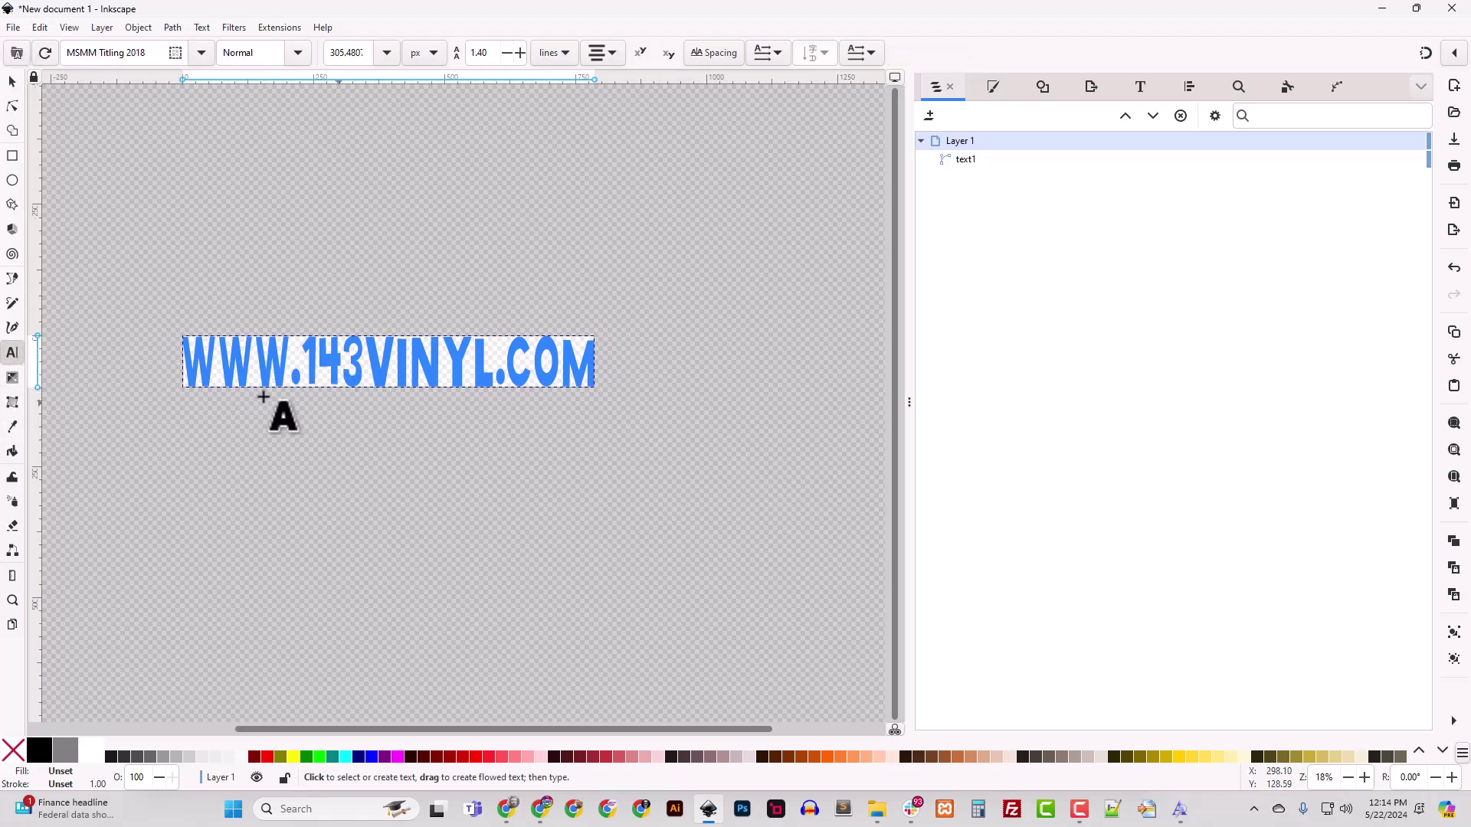
click(13, 107)
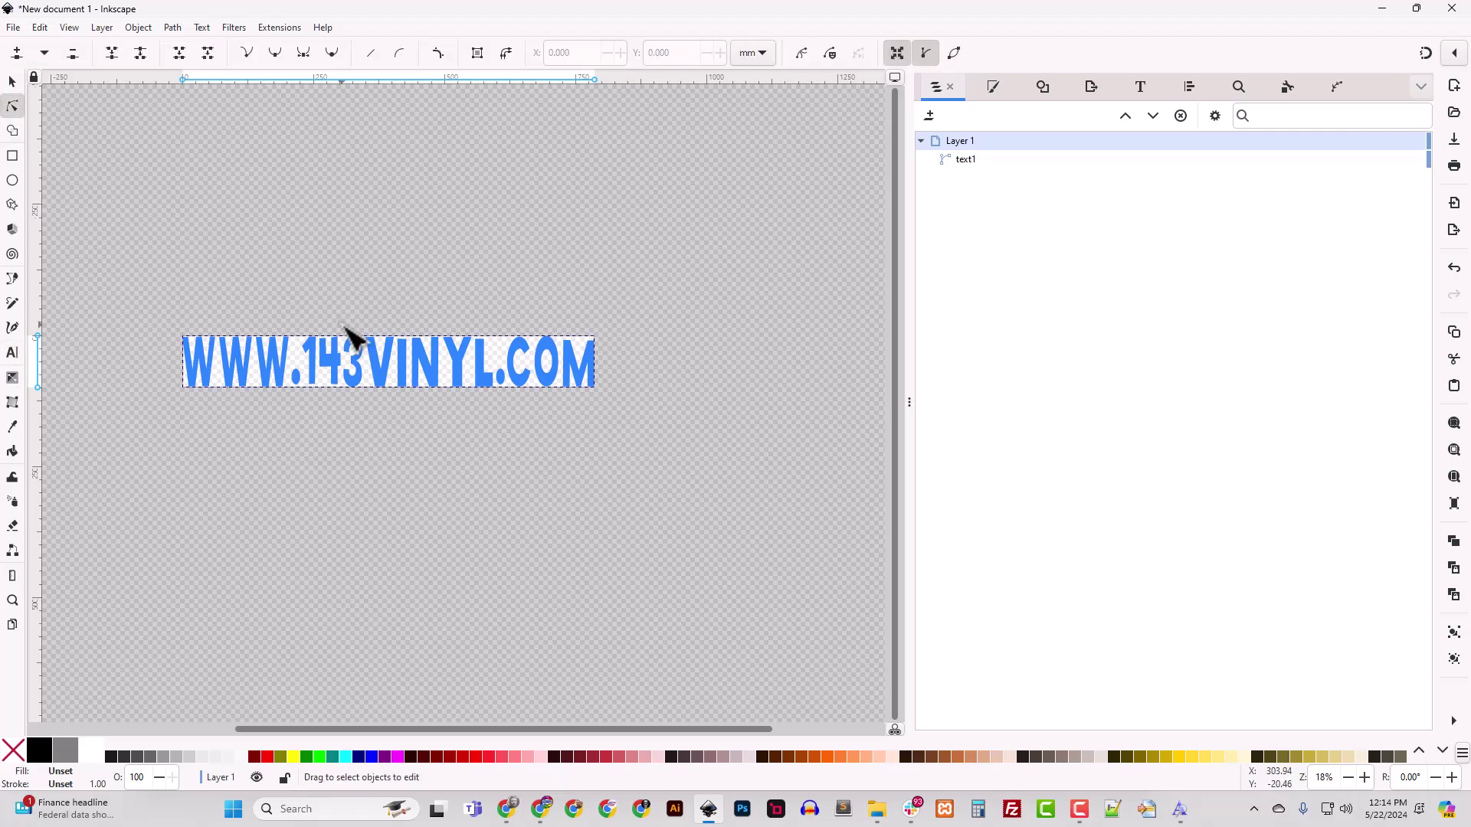
key(plus)
key(plus)
key(plus)
key(plus)
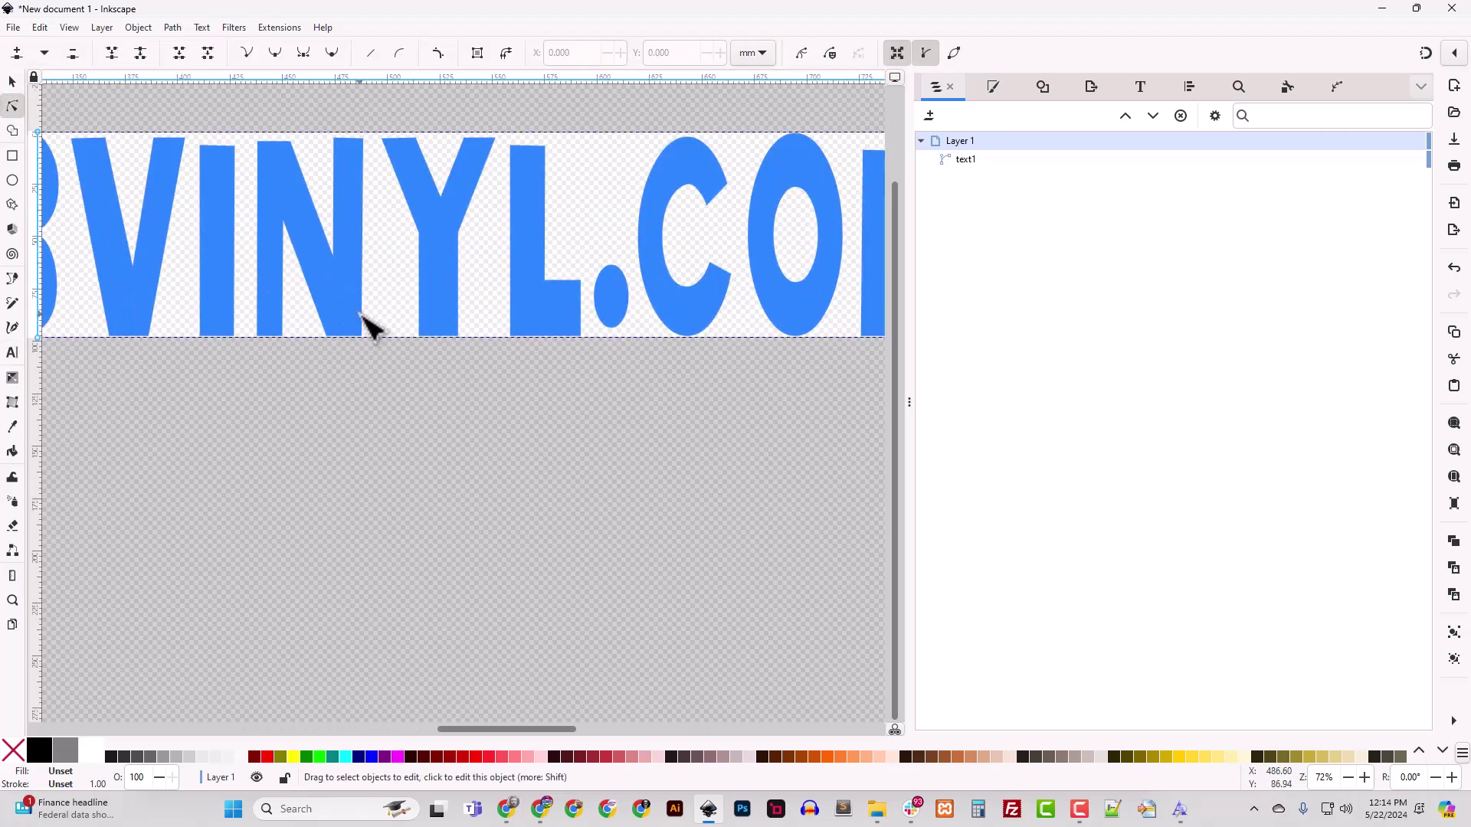
click(363, 316)
mouse_move(366, 338)
mouse_down()
mouse_move(385, 319)
mouse_move(387, 332)
mouse_up()
click(430, 419)
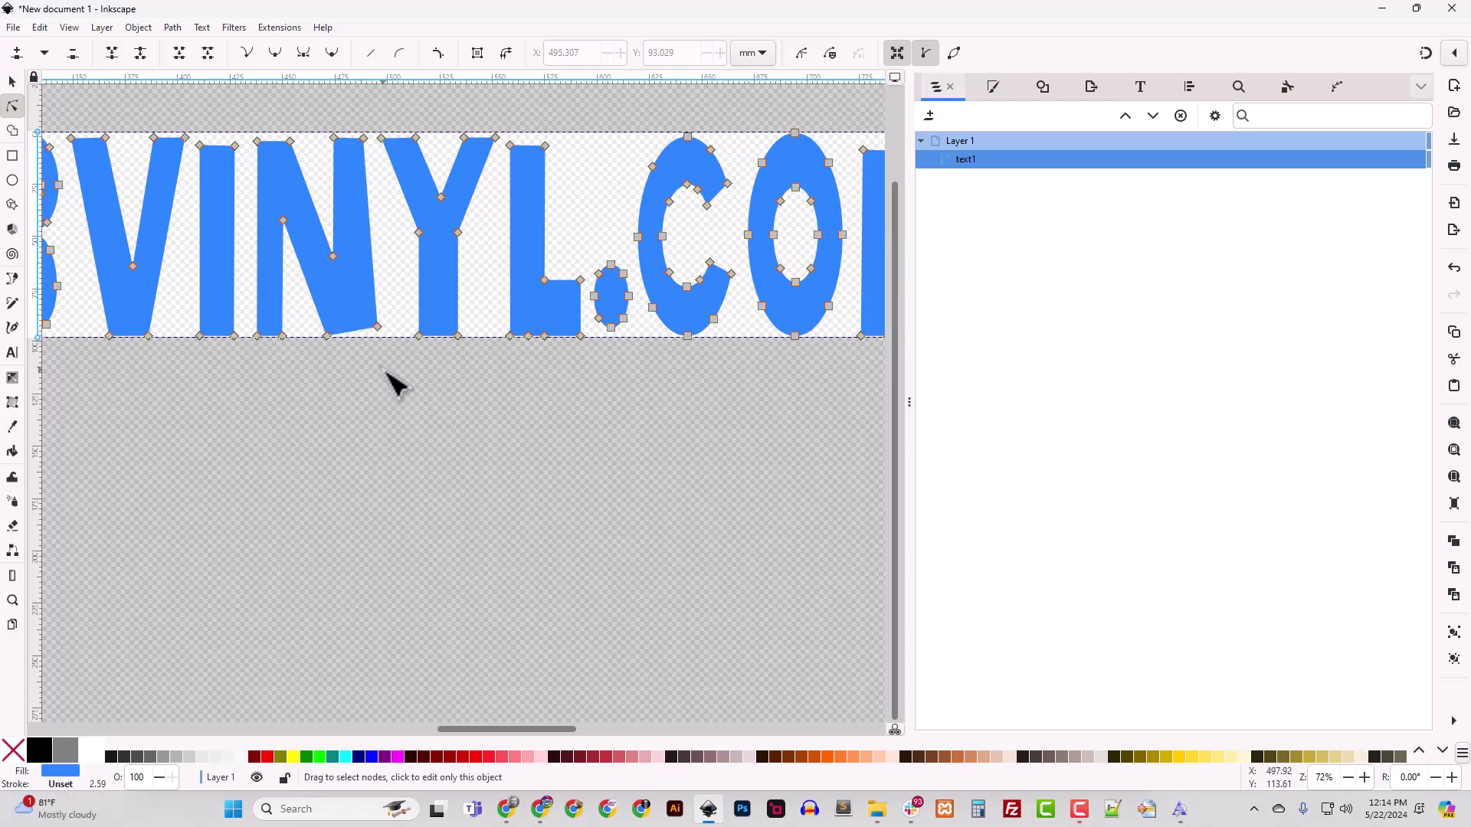
click(396, 383)
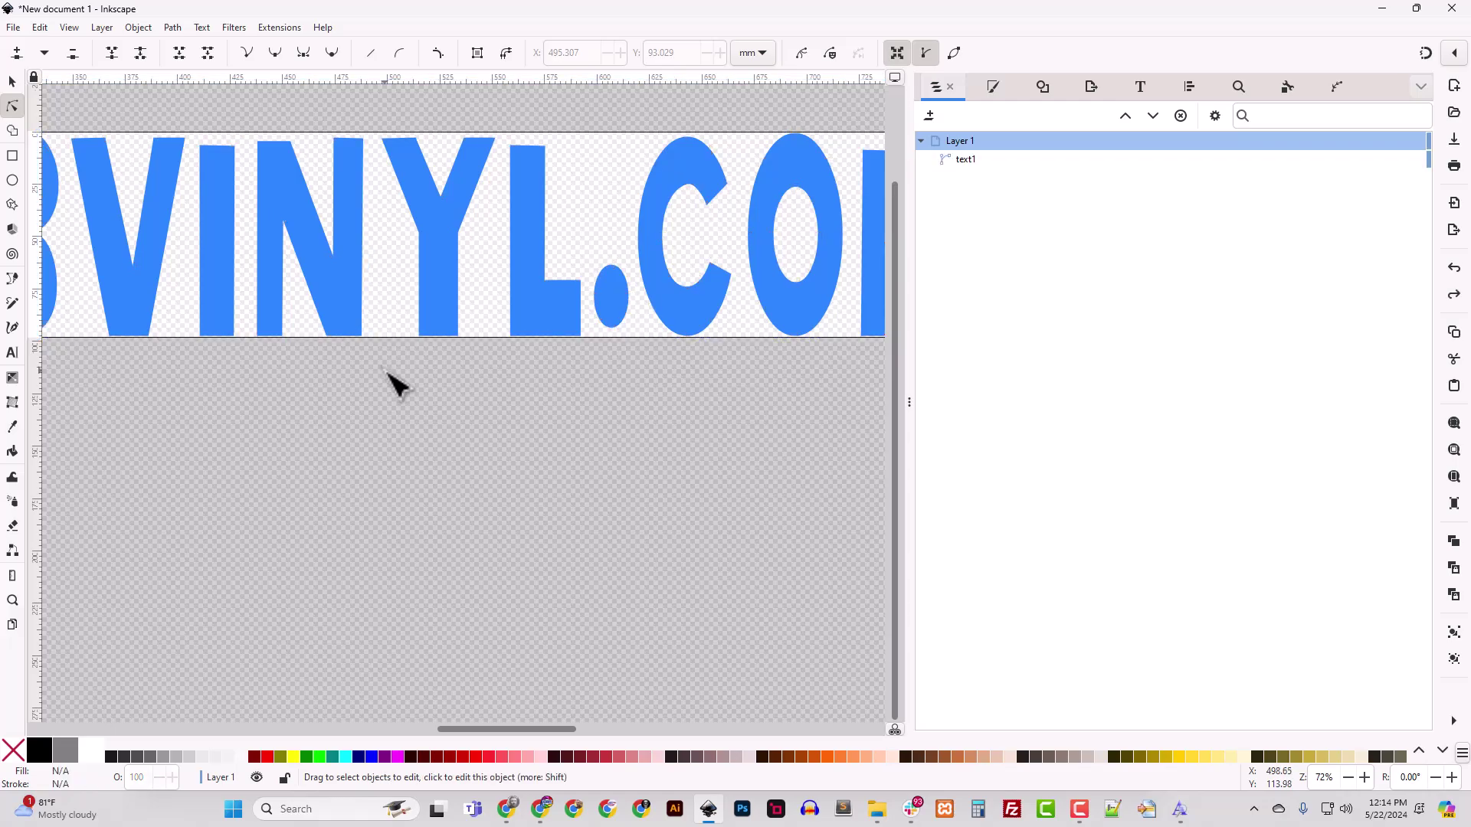
scroll(398, 385, down, 1)
scroll(396, 384, down, 3)
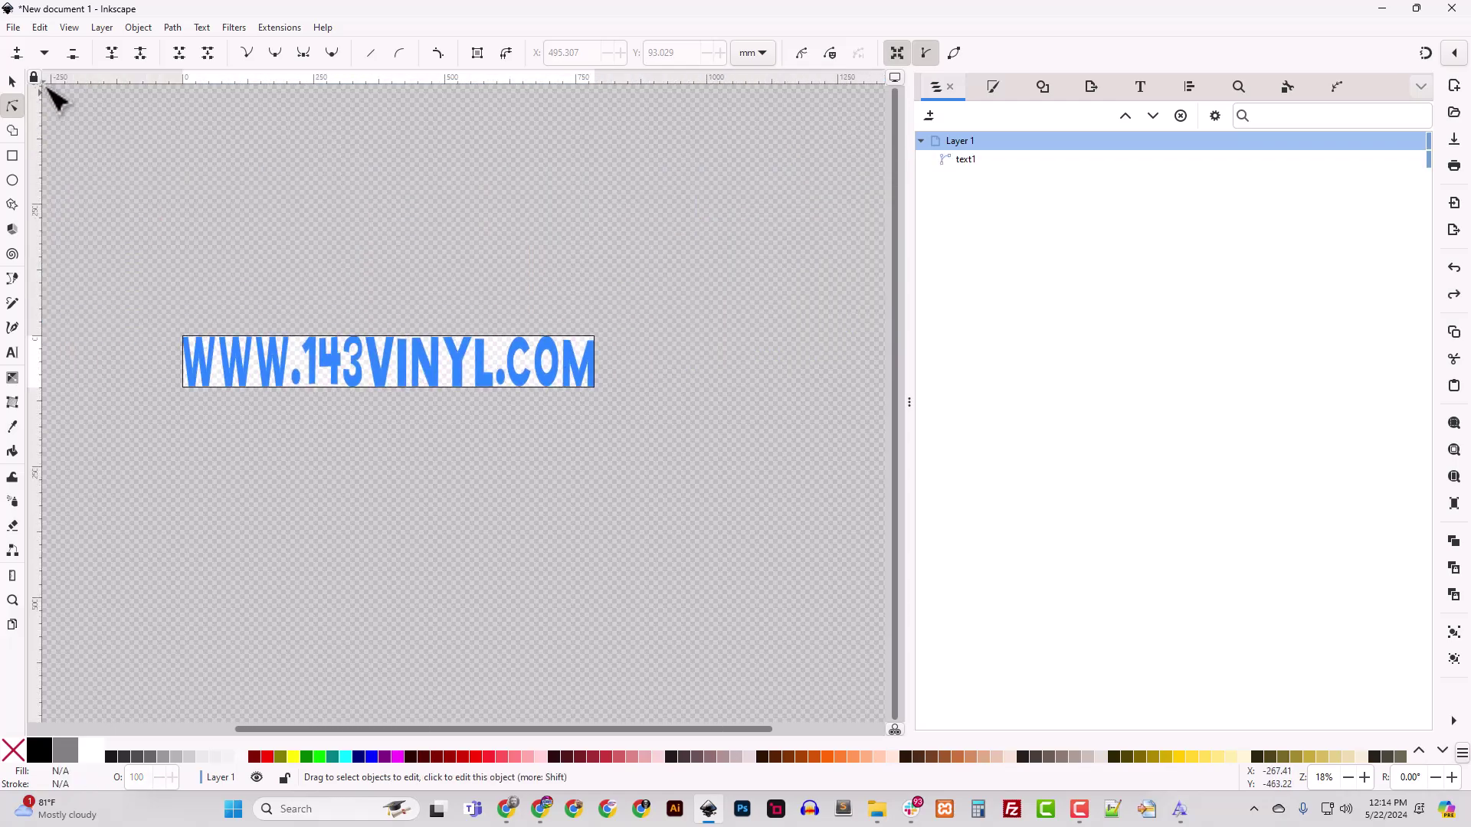
Save the document as 143vinyl_website in the Downloads folder, using the Inkscape SVG format.
click(13, 28)
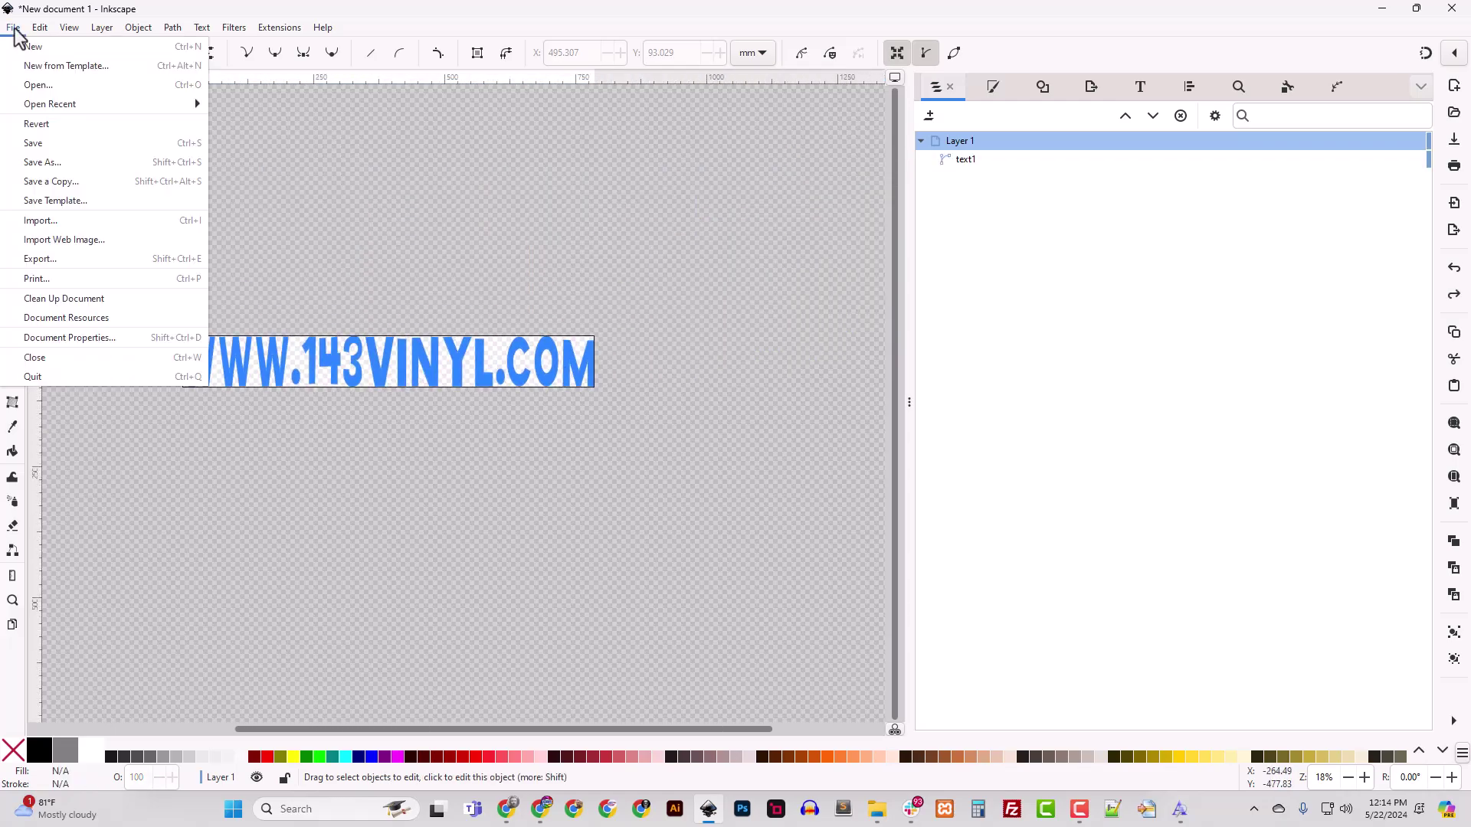
click(61, 163)
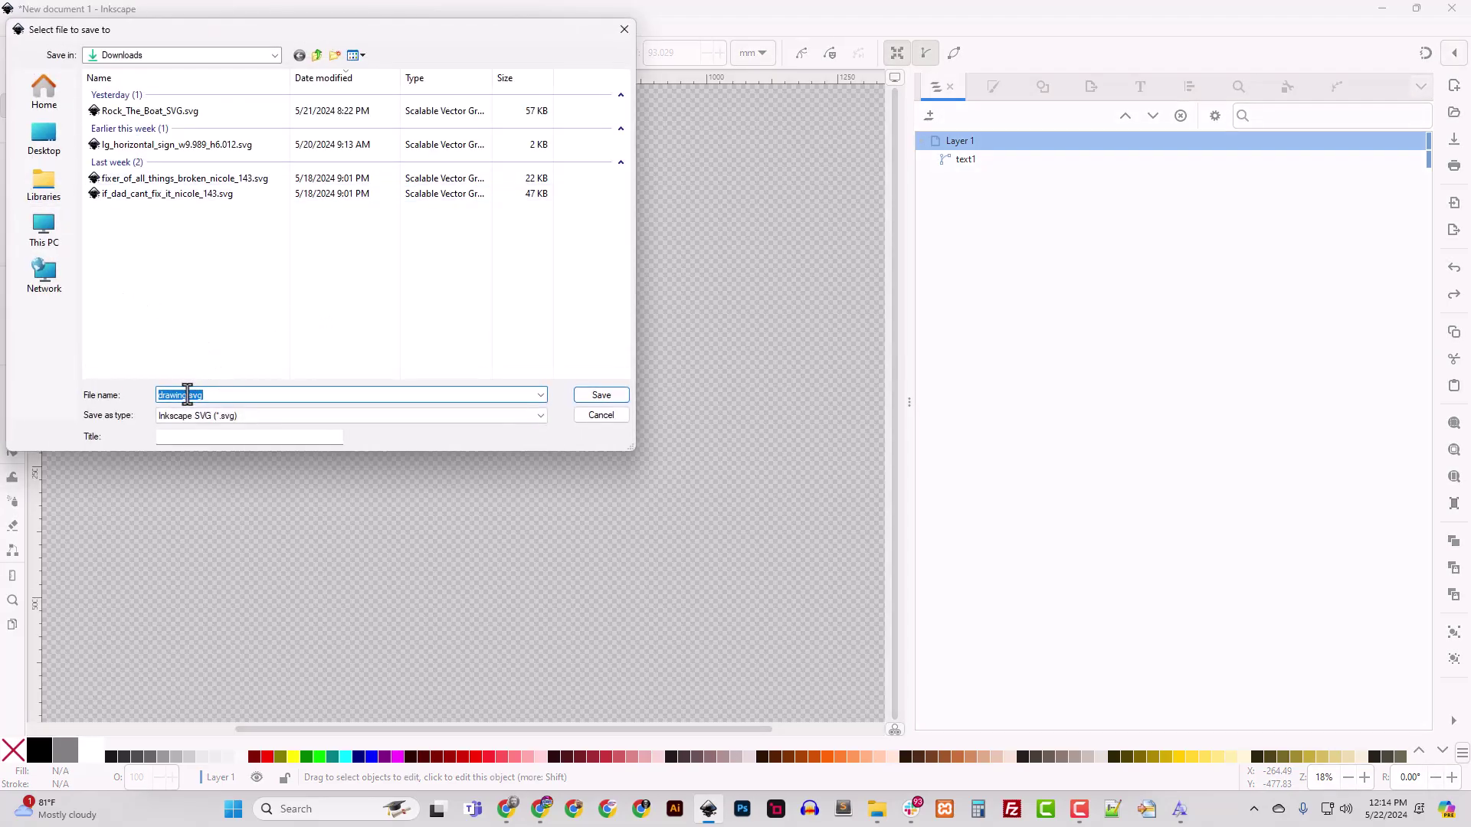
drag(188, 395, 153, 400)
text(143vinyl_website)
key(Return)
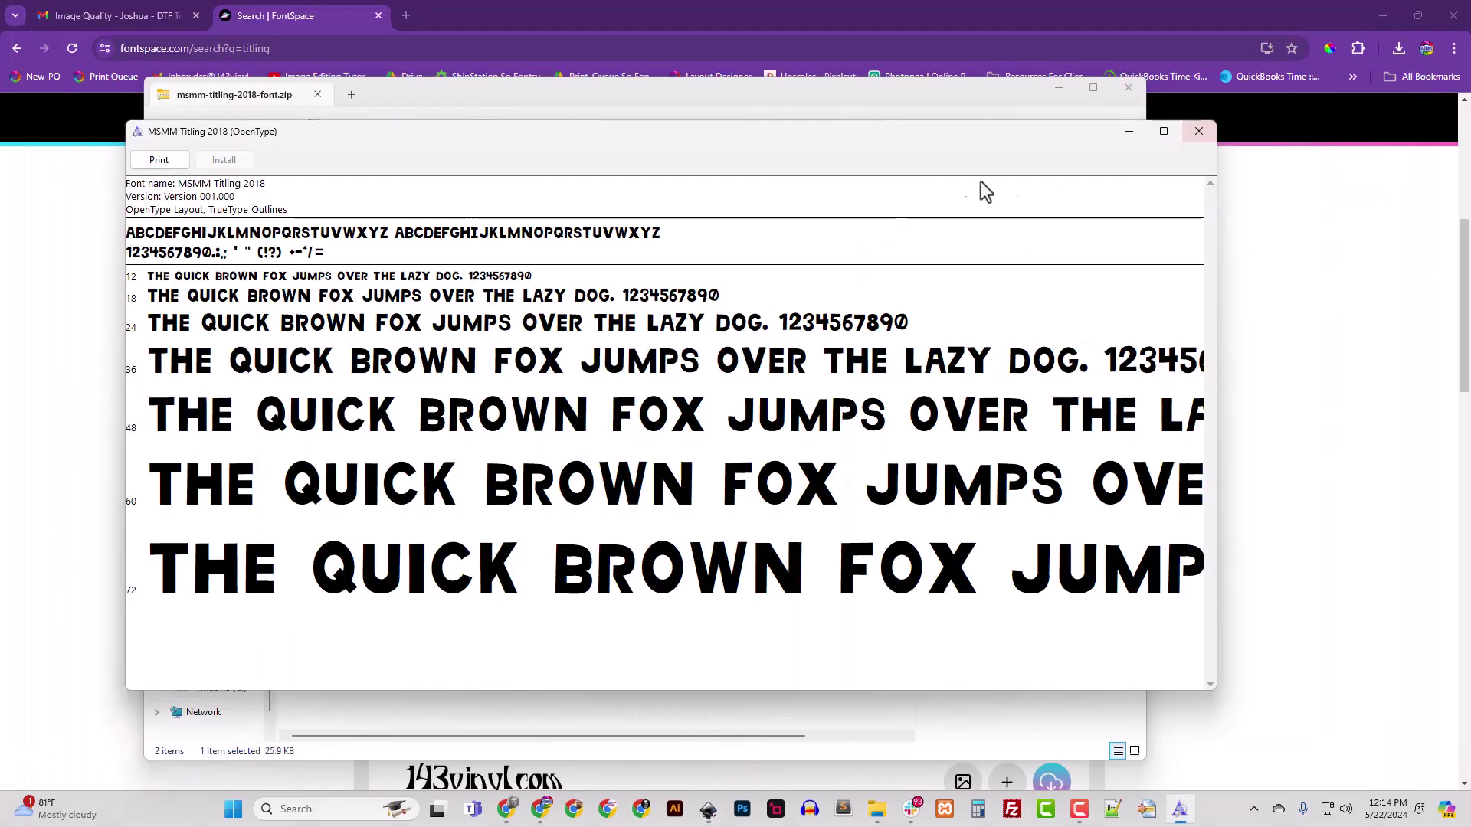
Switch to Chrome and open the Custom DTF Prints page of 143vinyl.com in a new tab.
click(406, 16)
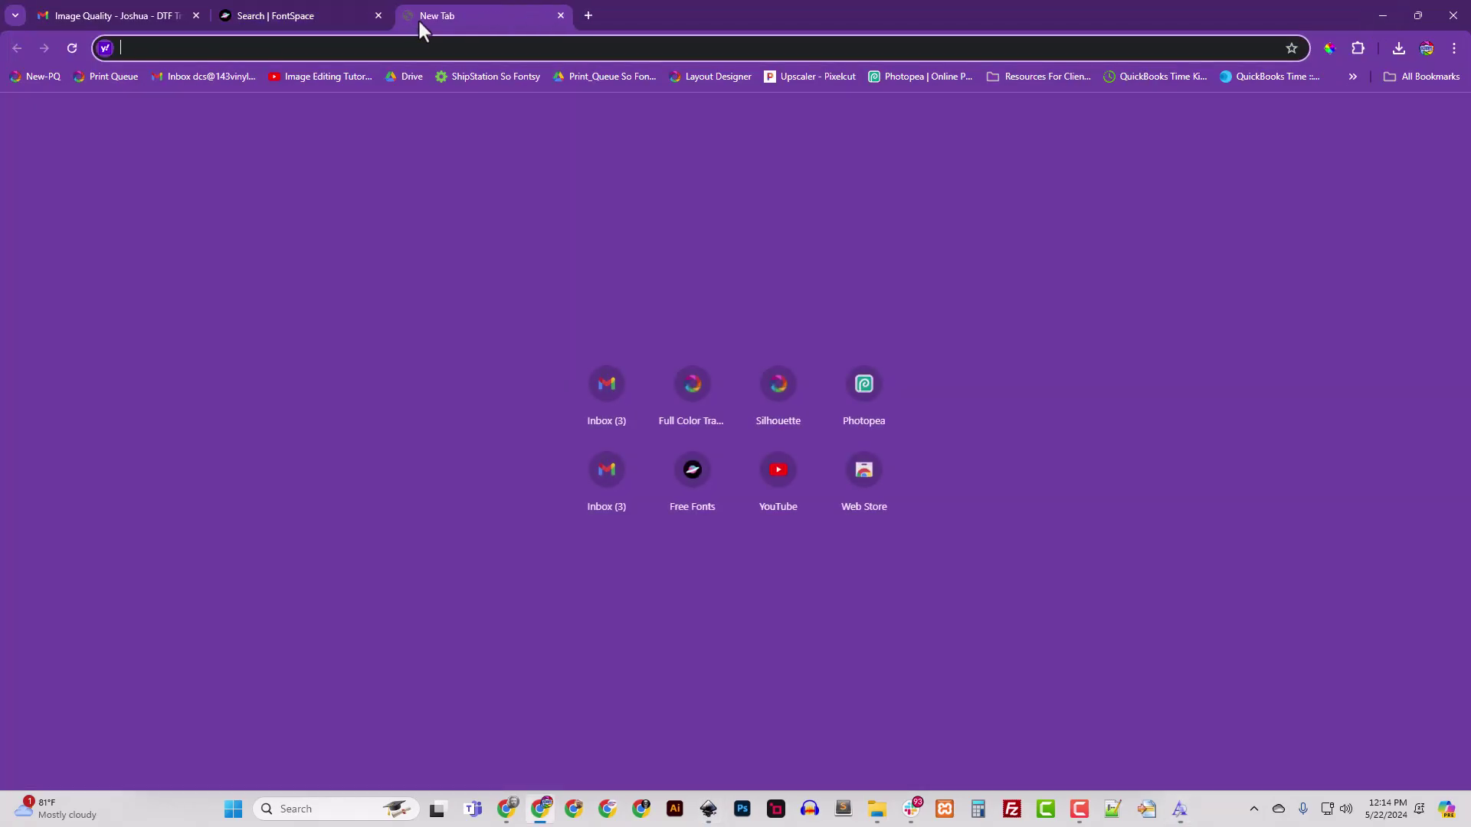
text(143)
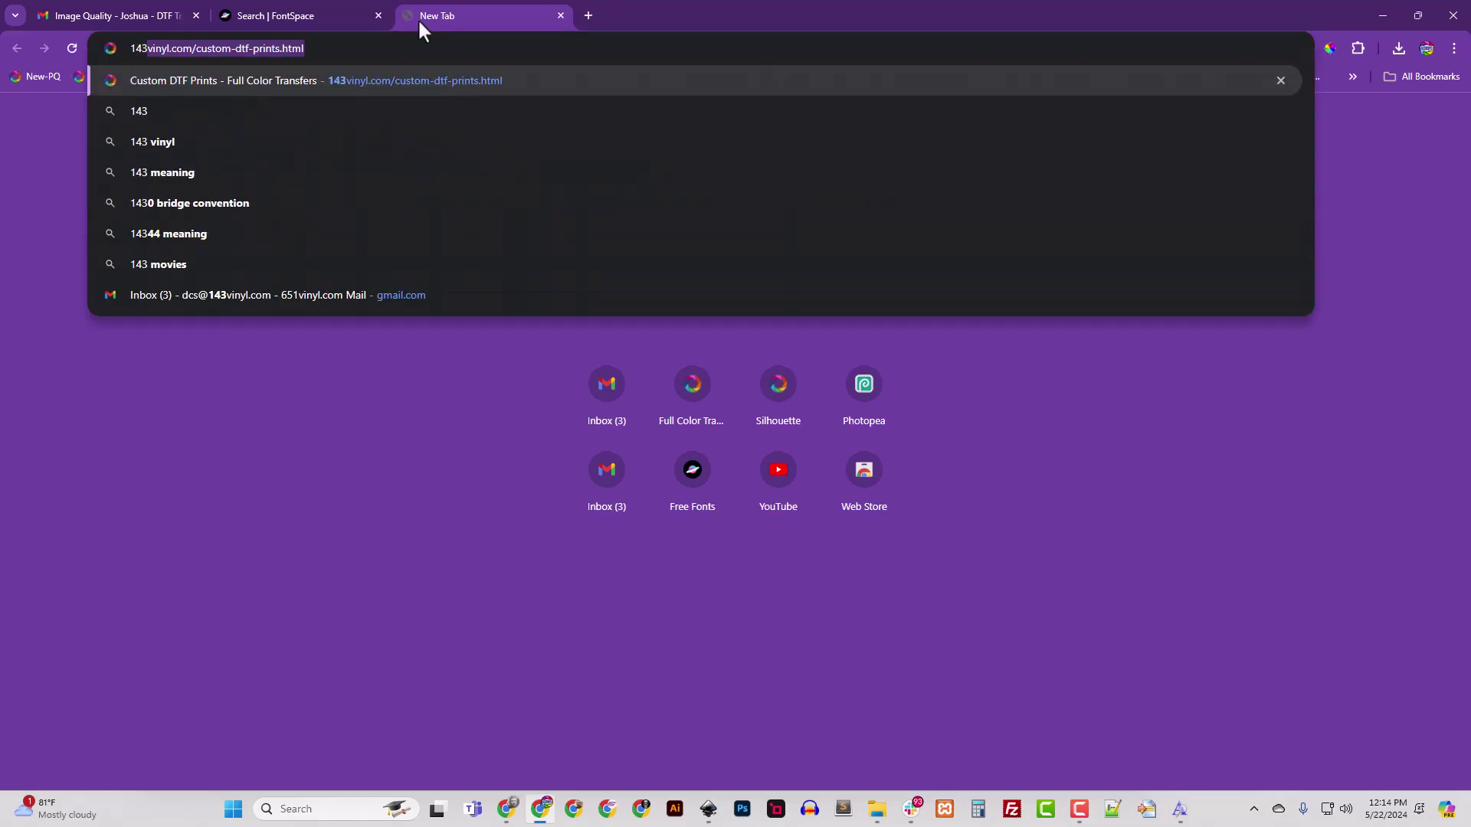
key(Return)
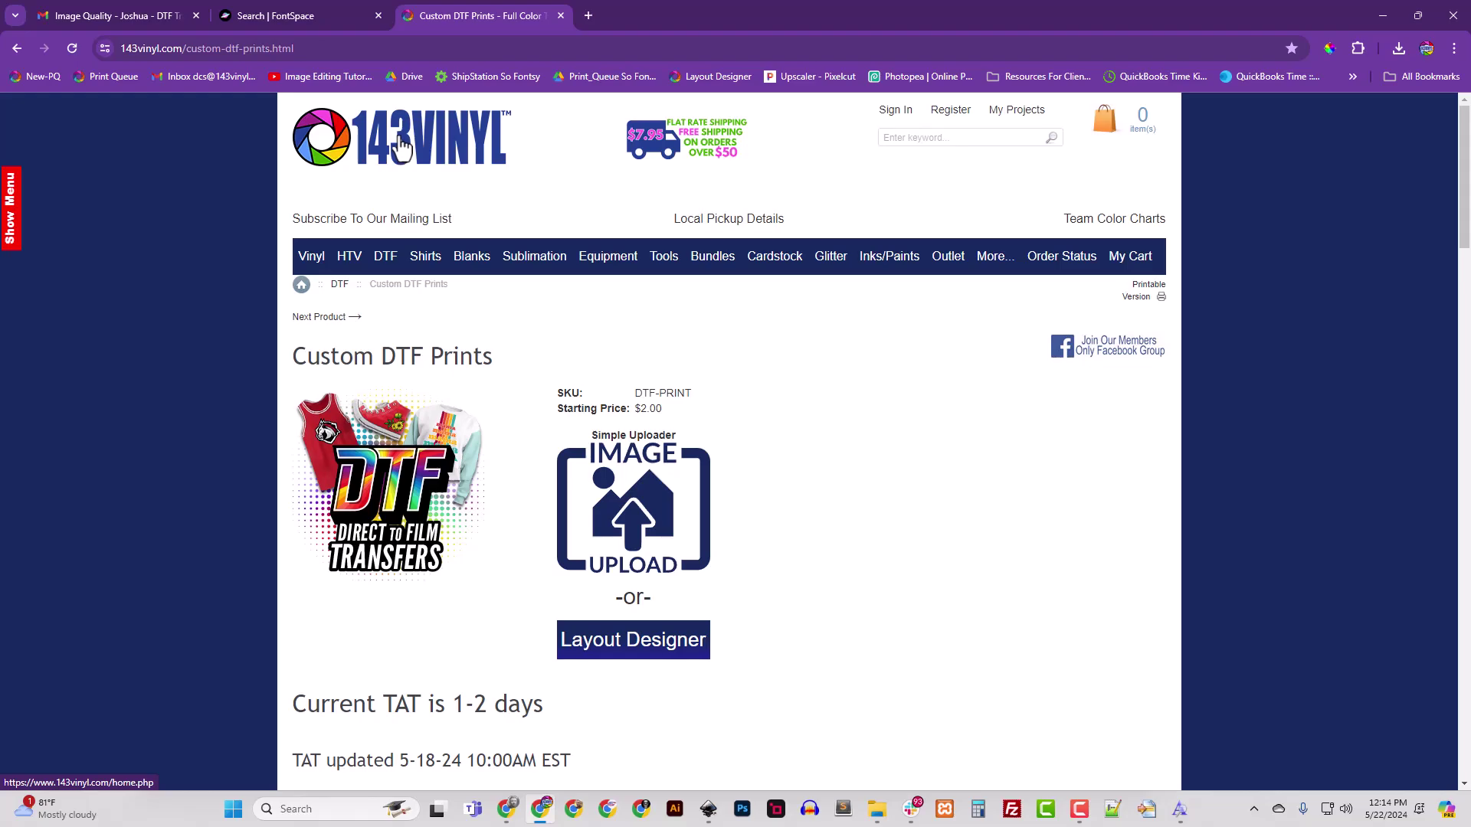
Open the UV DTF Decals product from the site's DTF category and look over its upload and Layout Designer options.
click(385, 257)
scroll(518, 551, down, 2)
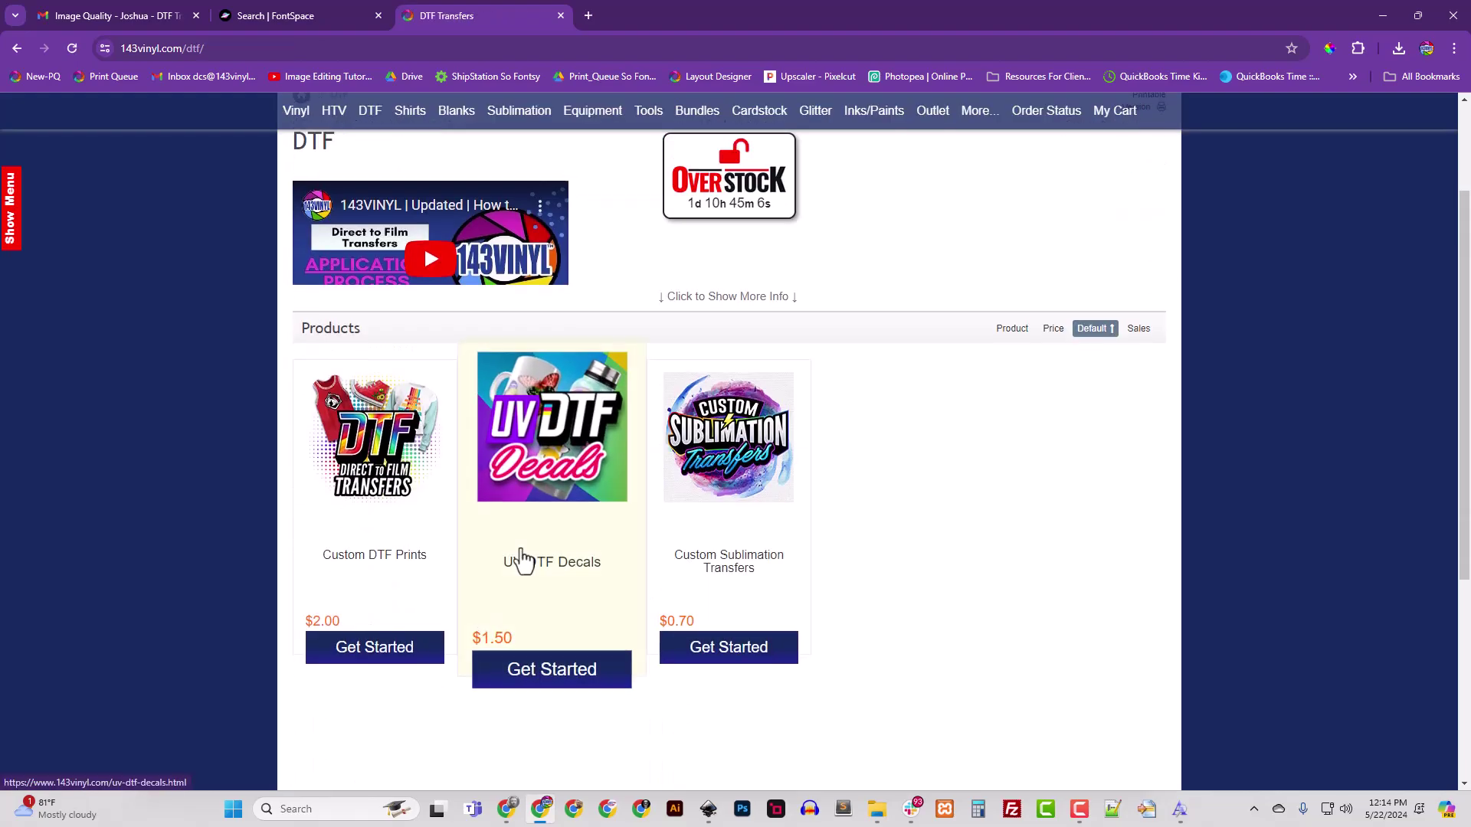
click(553, 458)
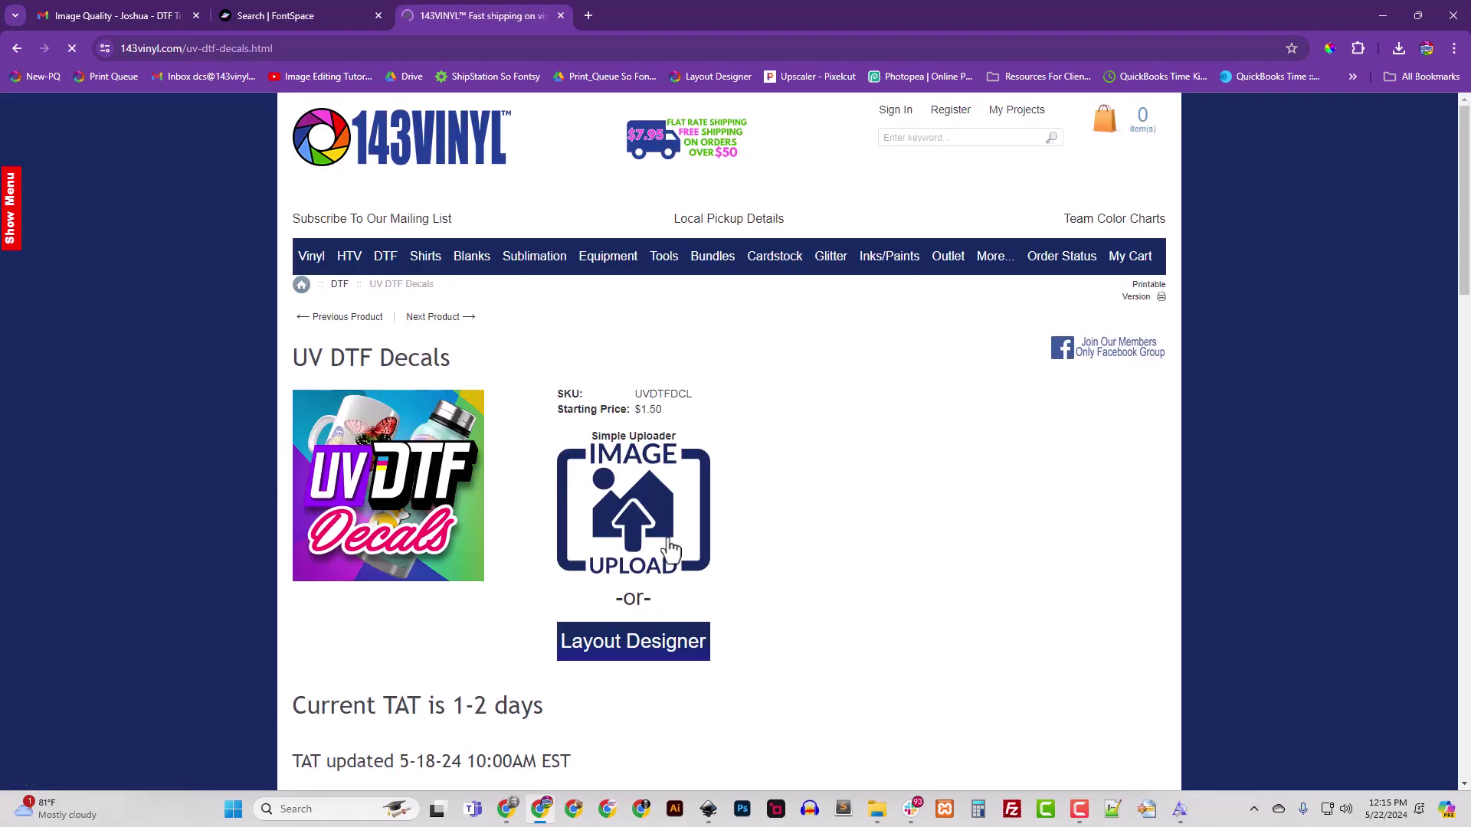
scroll(664, 555, down, 4)
scroll(663, 565, up, 4)
scroll(651, 594, down, 2)
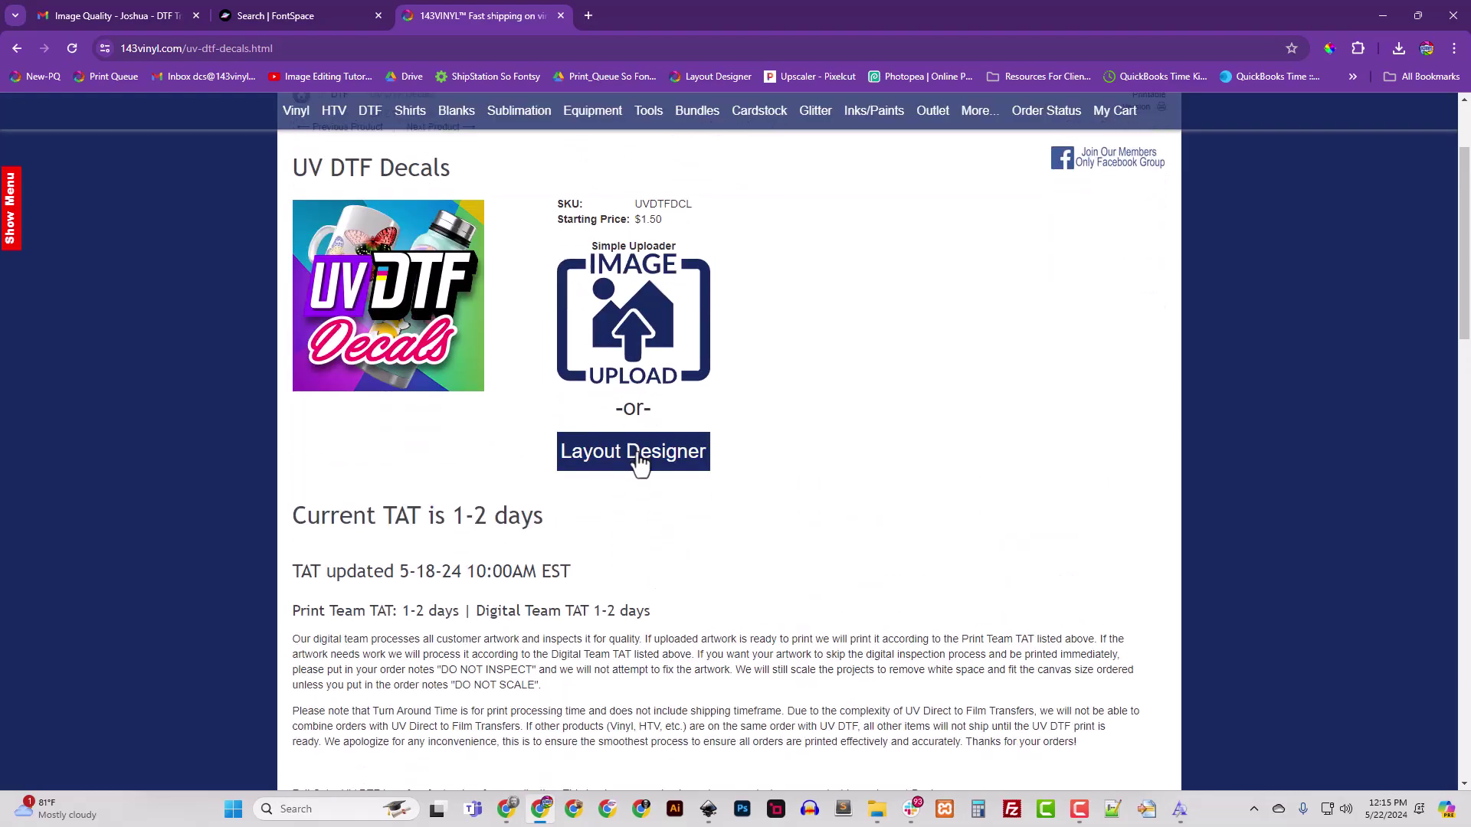
Start the Layout Designer for UV DTF Decals and add 143vinyl_website.svg from the Downloads folder as an image layer.
click(639, 459)
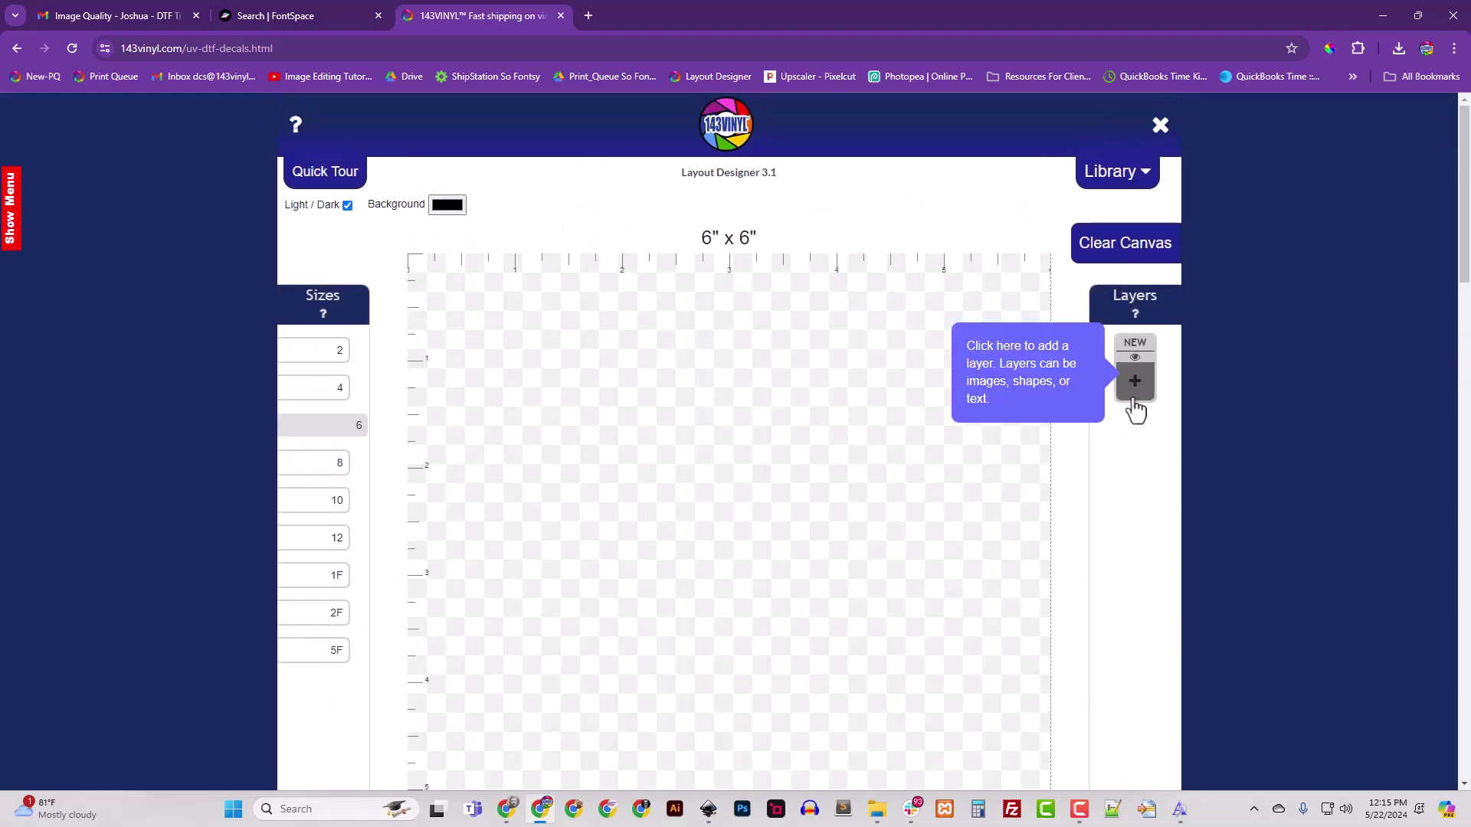
click(1135, 390)
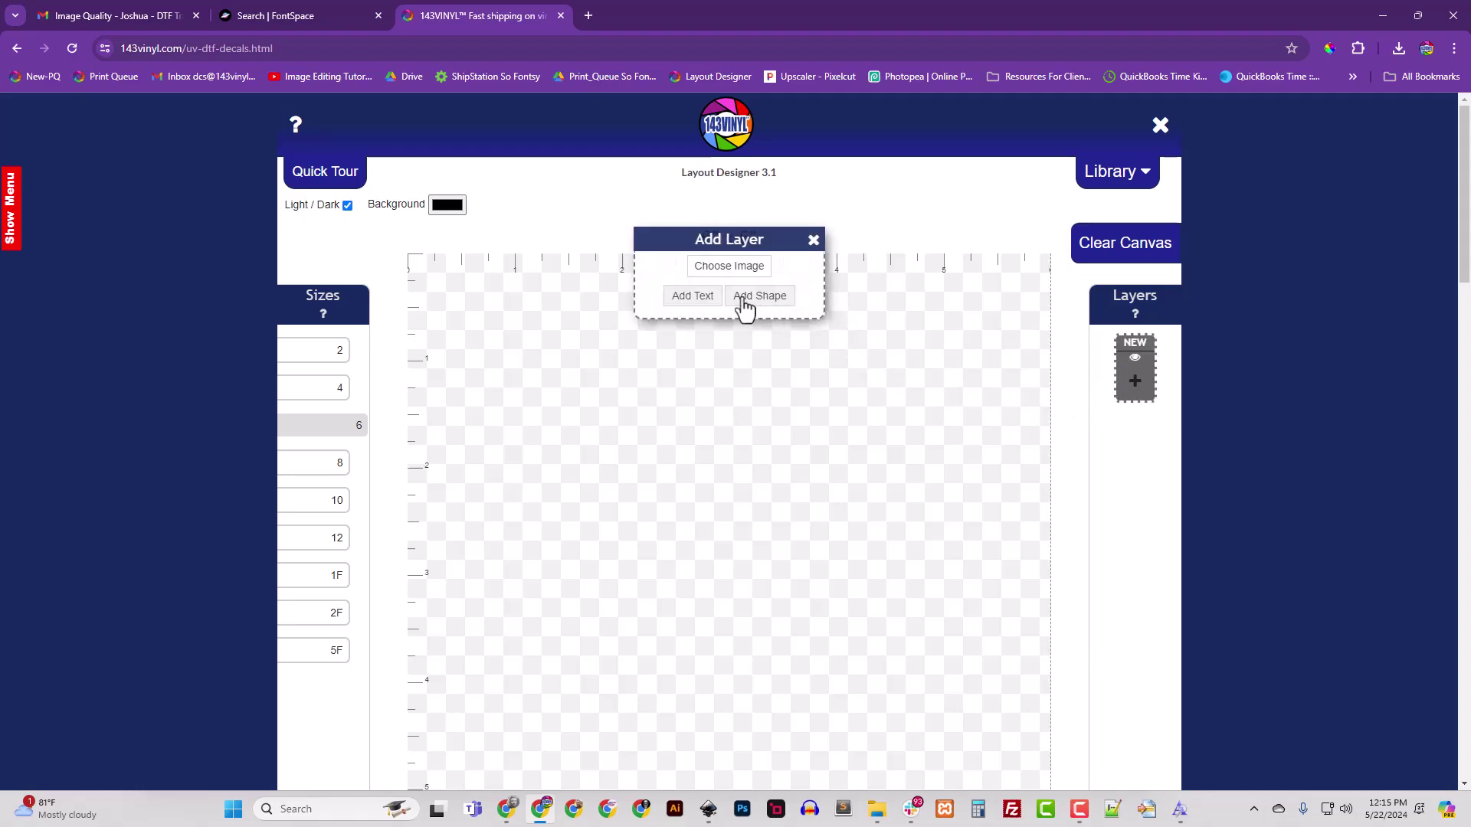
click(722, 270)
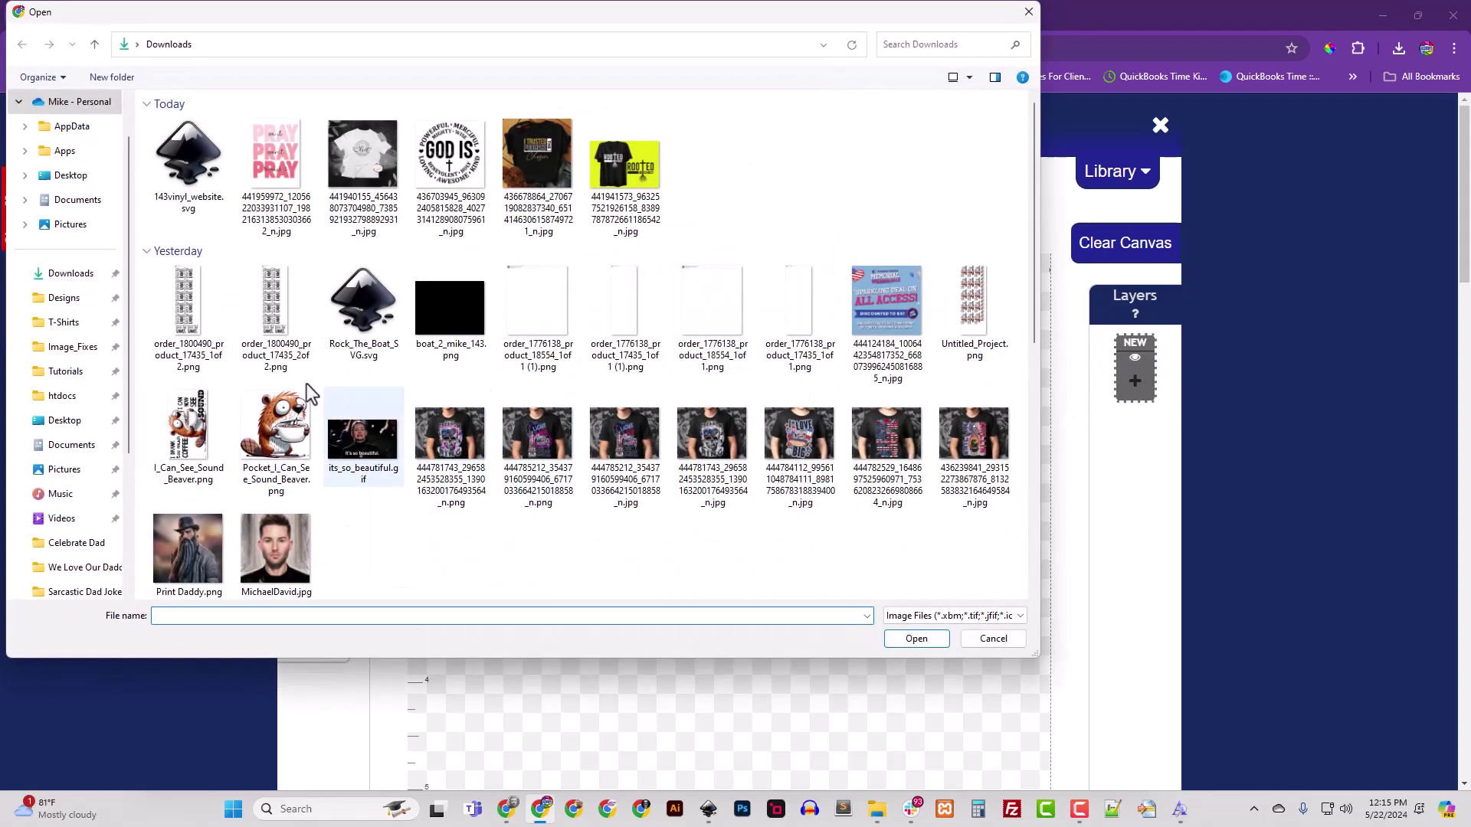
click(188, 165)
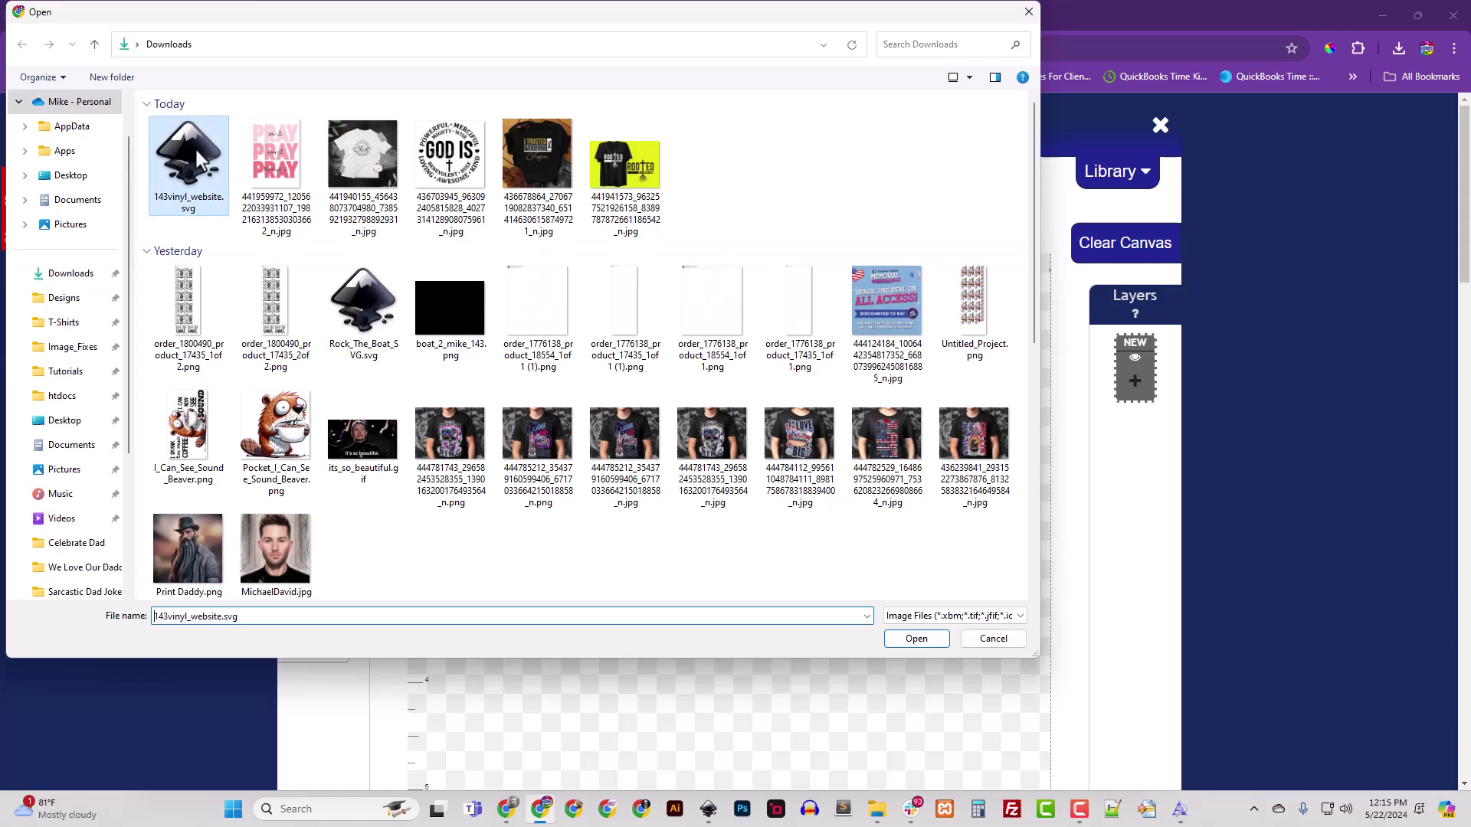
click(926, 641)
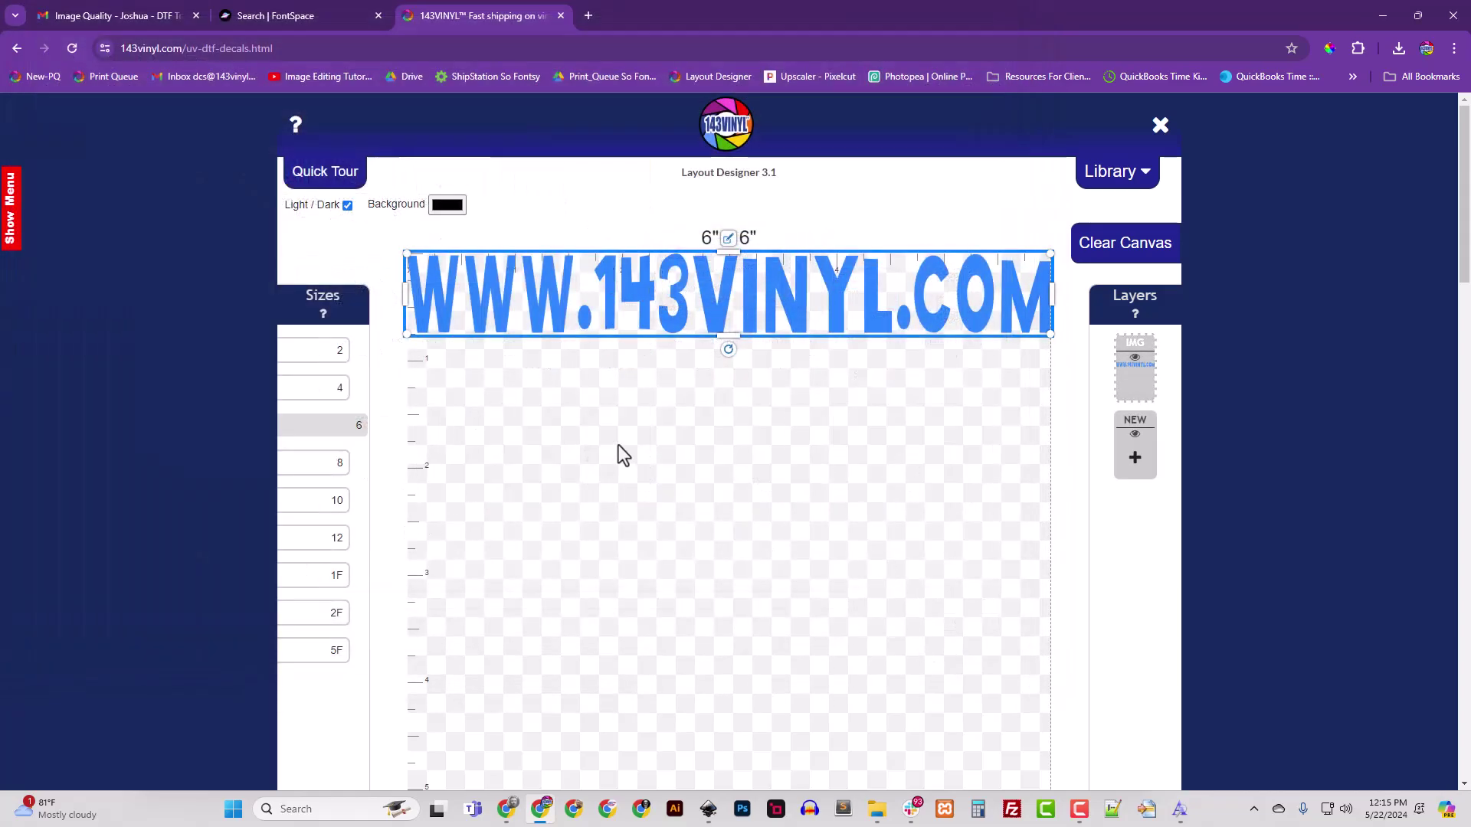
drag(727, 349, 613, 294)
drag(720, 294, 994, 585)
scroll(892, 563, down, 8)
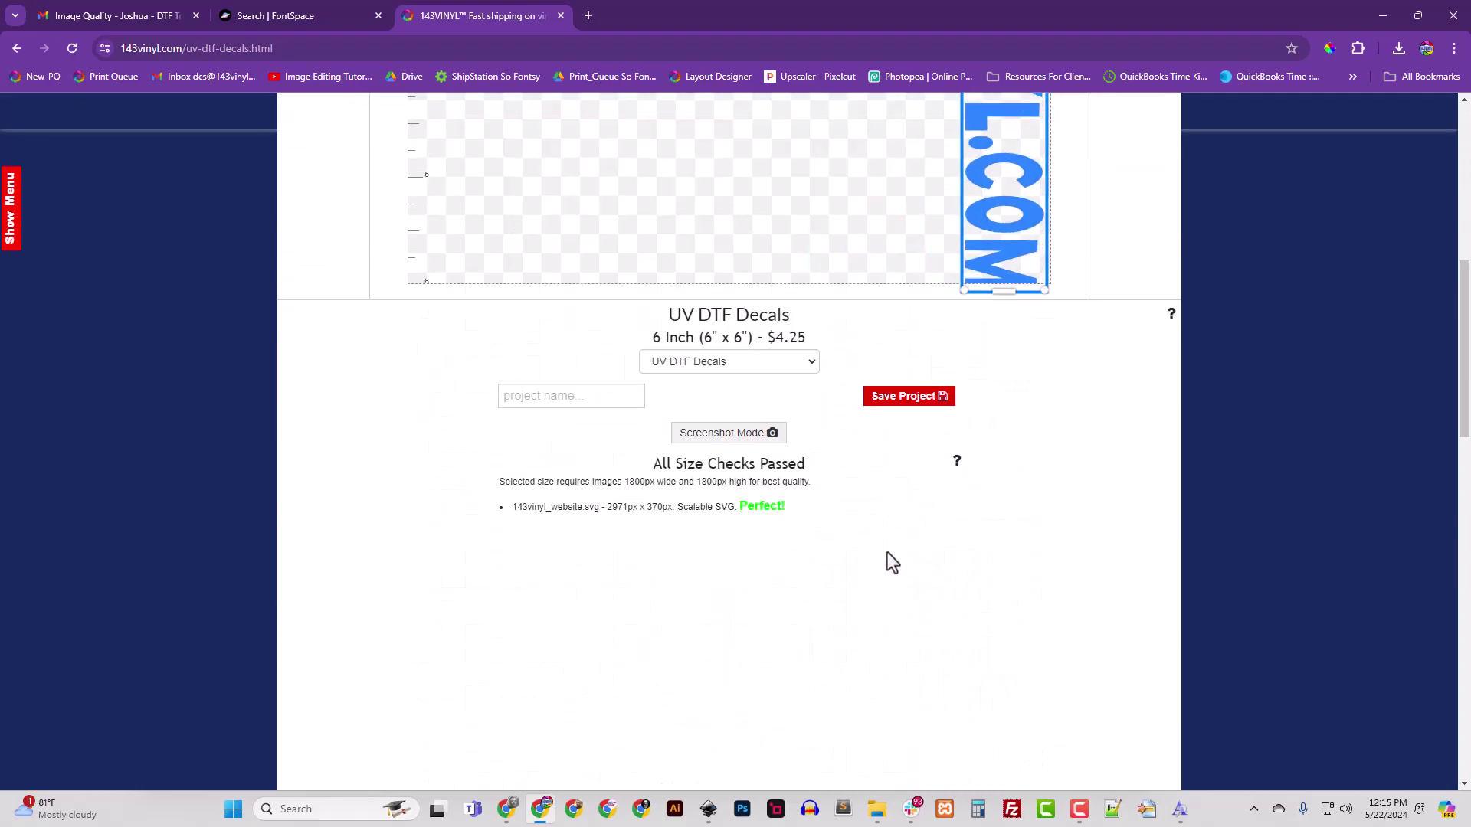
scroll(890, 561, up, 2)
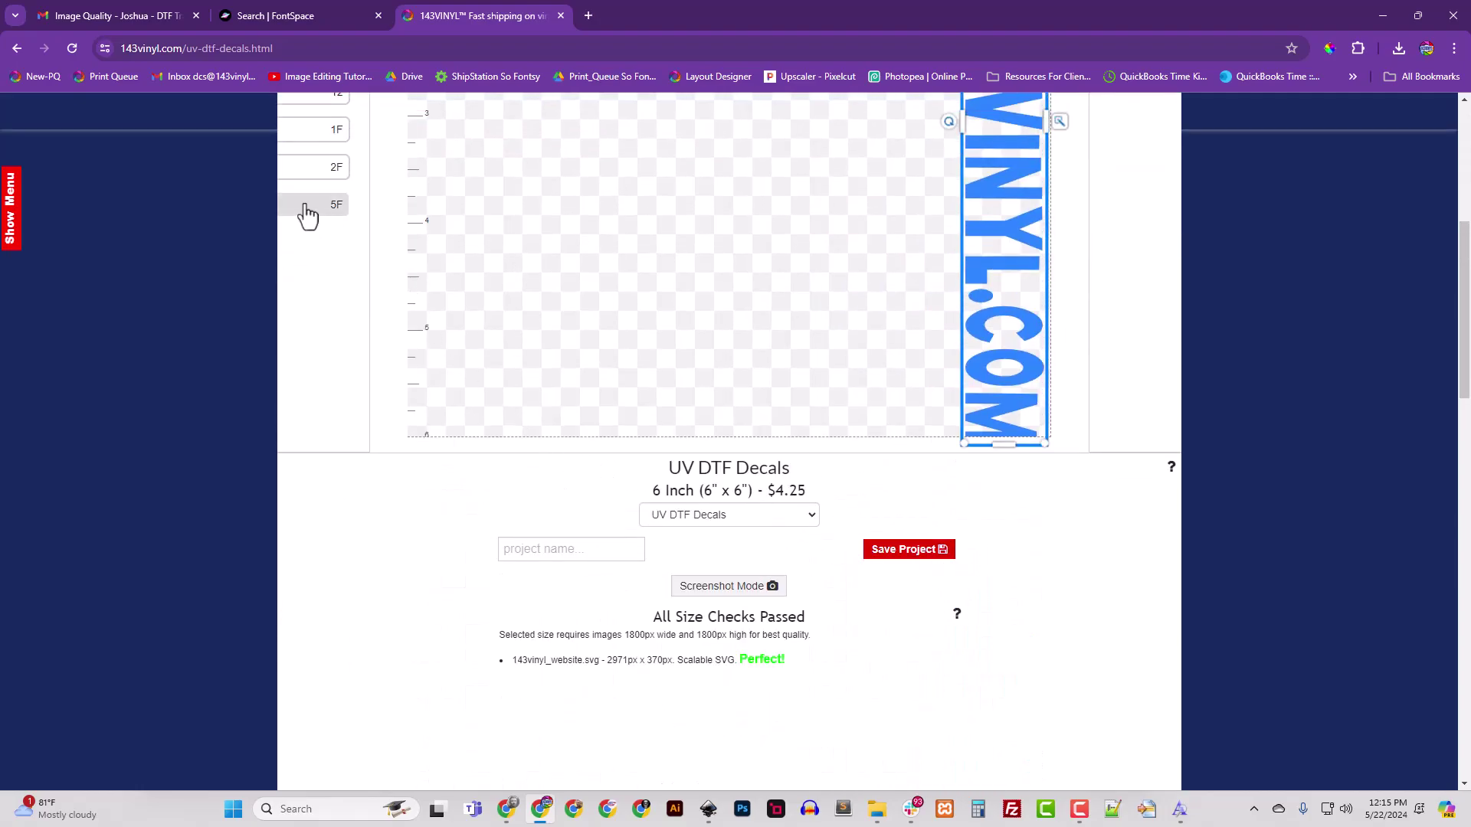
Change the canvas to the 5F size, 22 x 60 inches, and move the vertical artwork to the canvas's left edge.
click(306, 207)
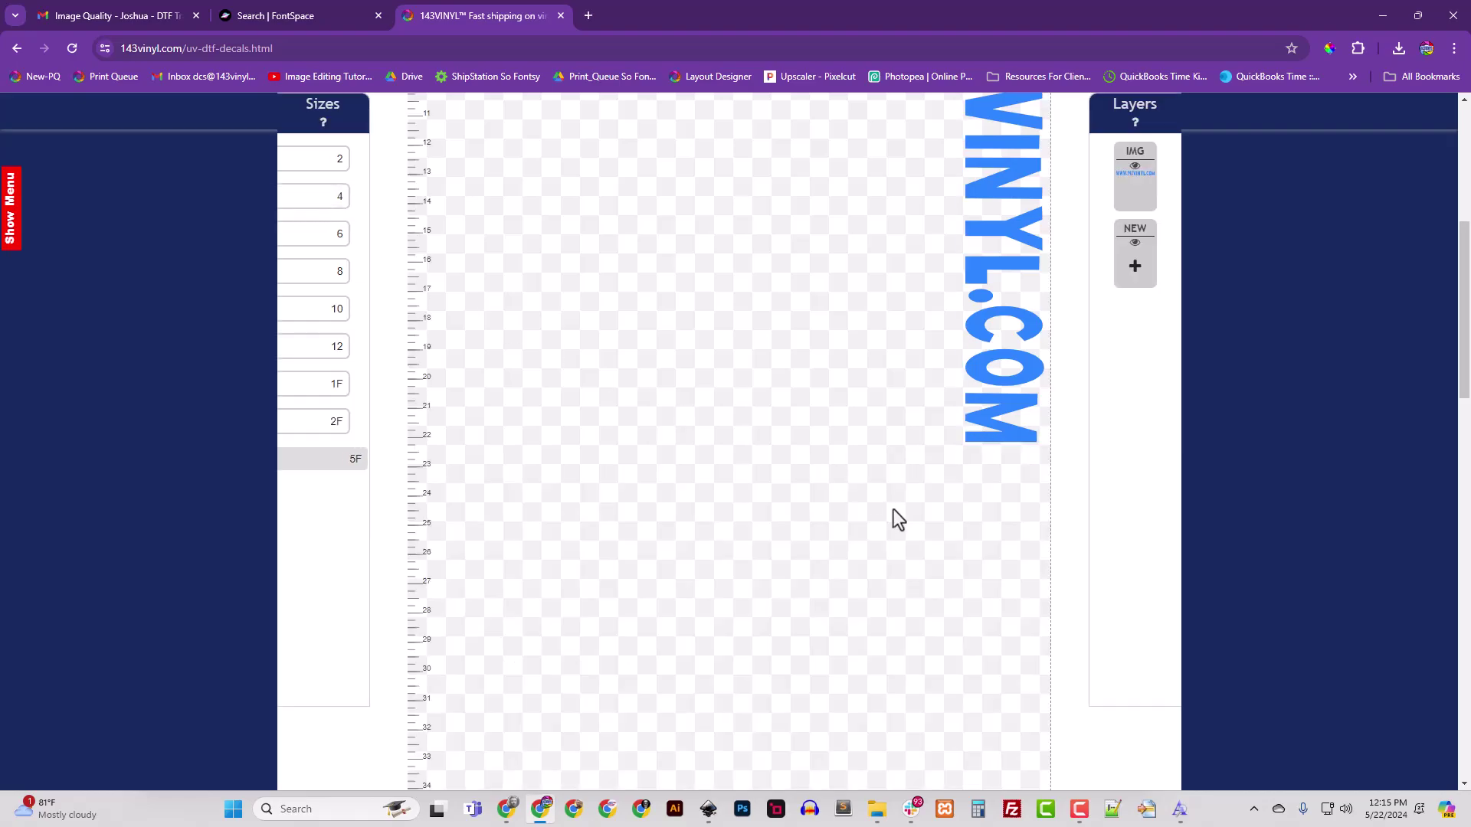
click(896, 515)
scroll(851, 534, up, 3)
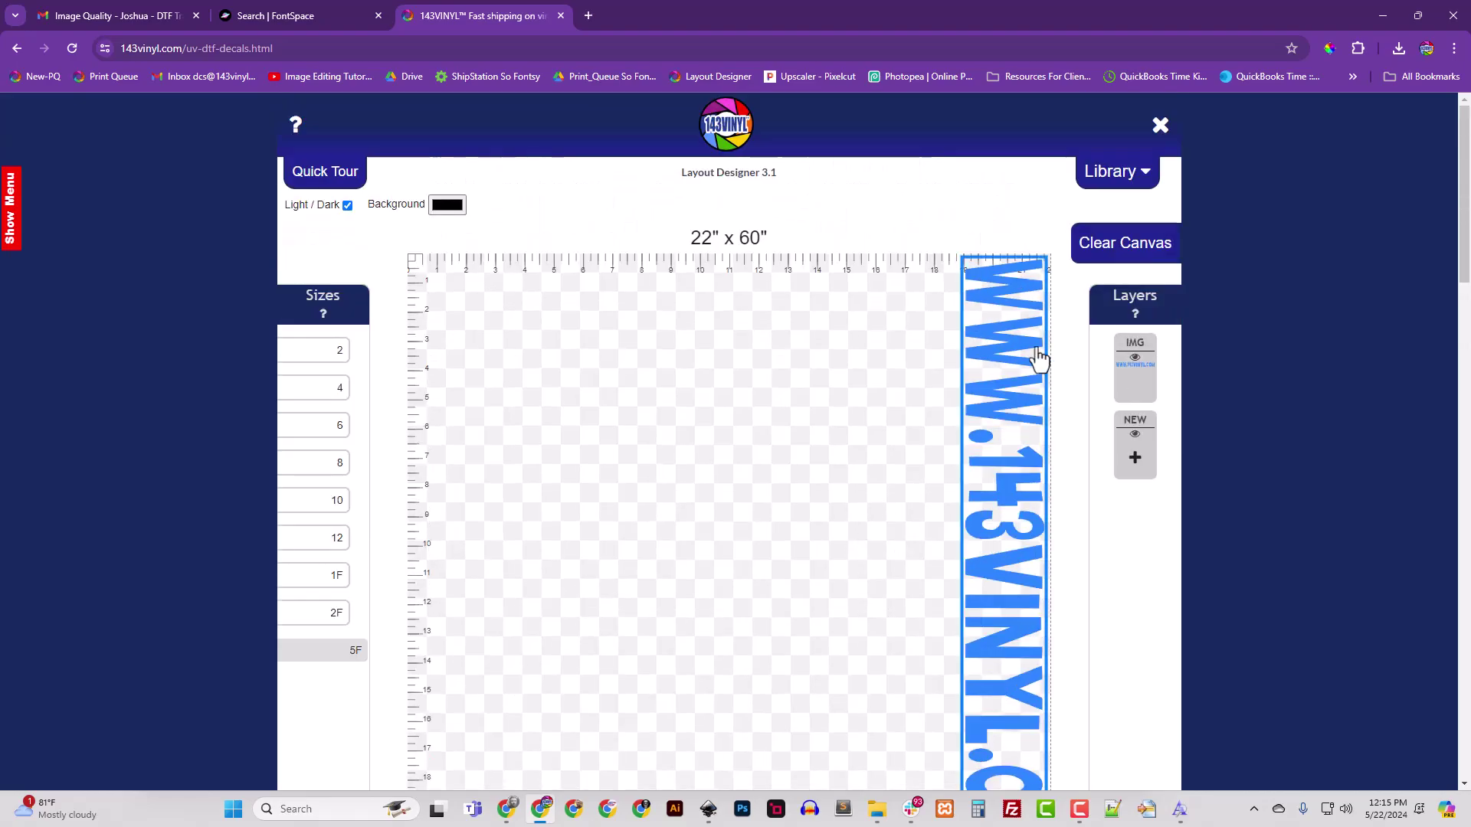
click(1013, 381)
drag(1013, 380, 463, 383)
Enlarge the vertical artwork proportionally from its lower-right corner until its lettering is about 6 inches across.
scroll(534, 443, down, 1)
scroll(534, 444, down, 5)
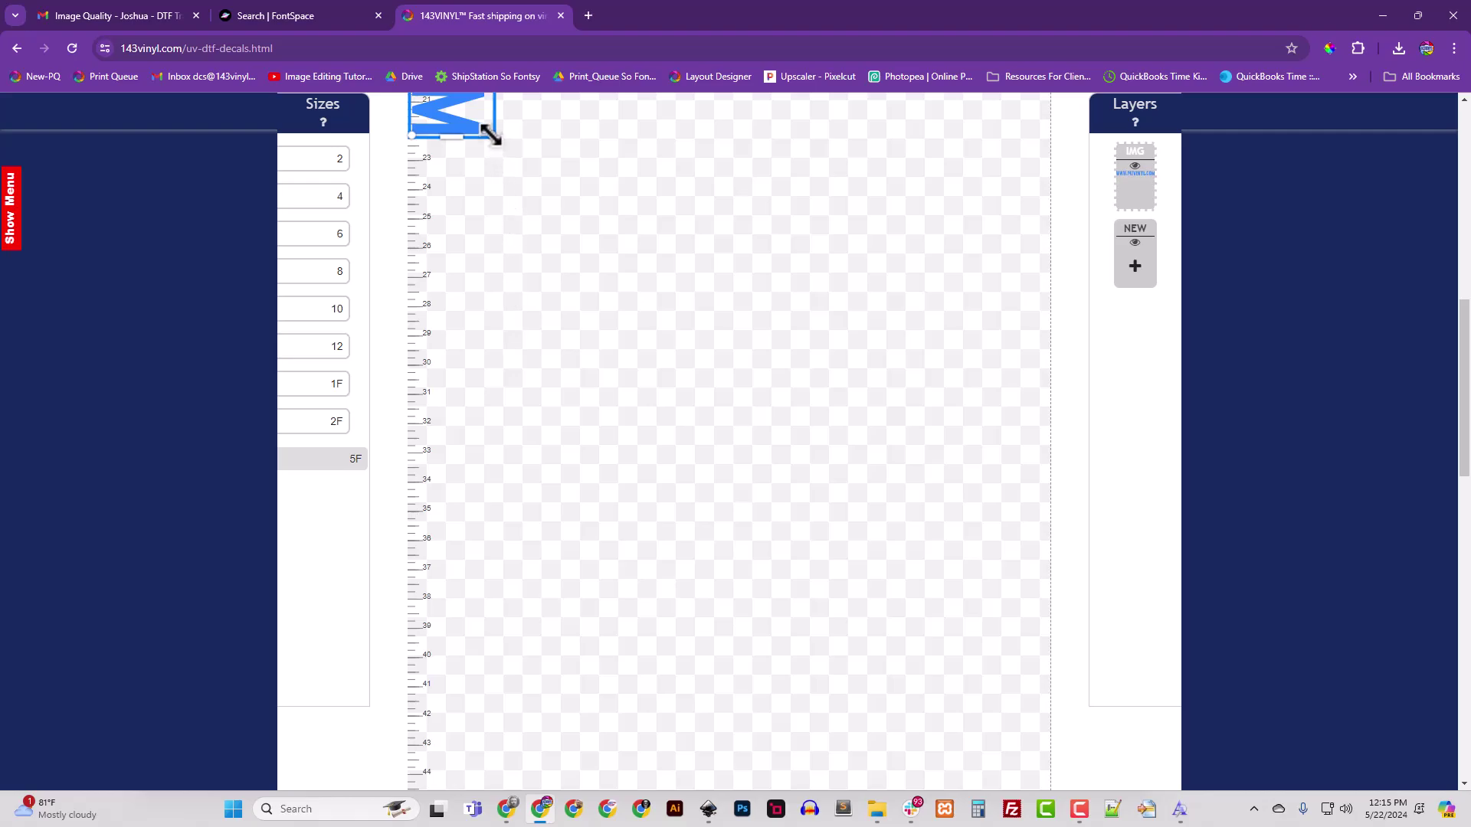
scroll(542, 346, up, 5)
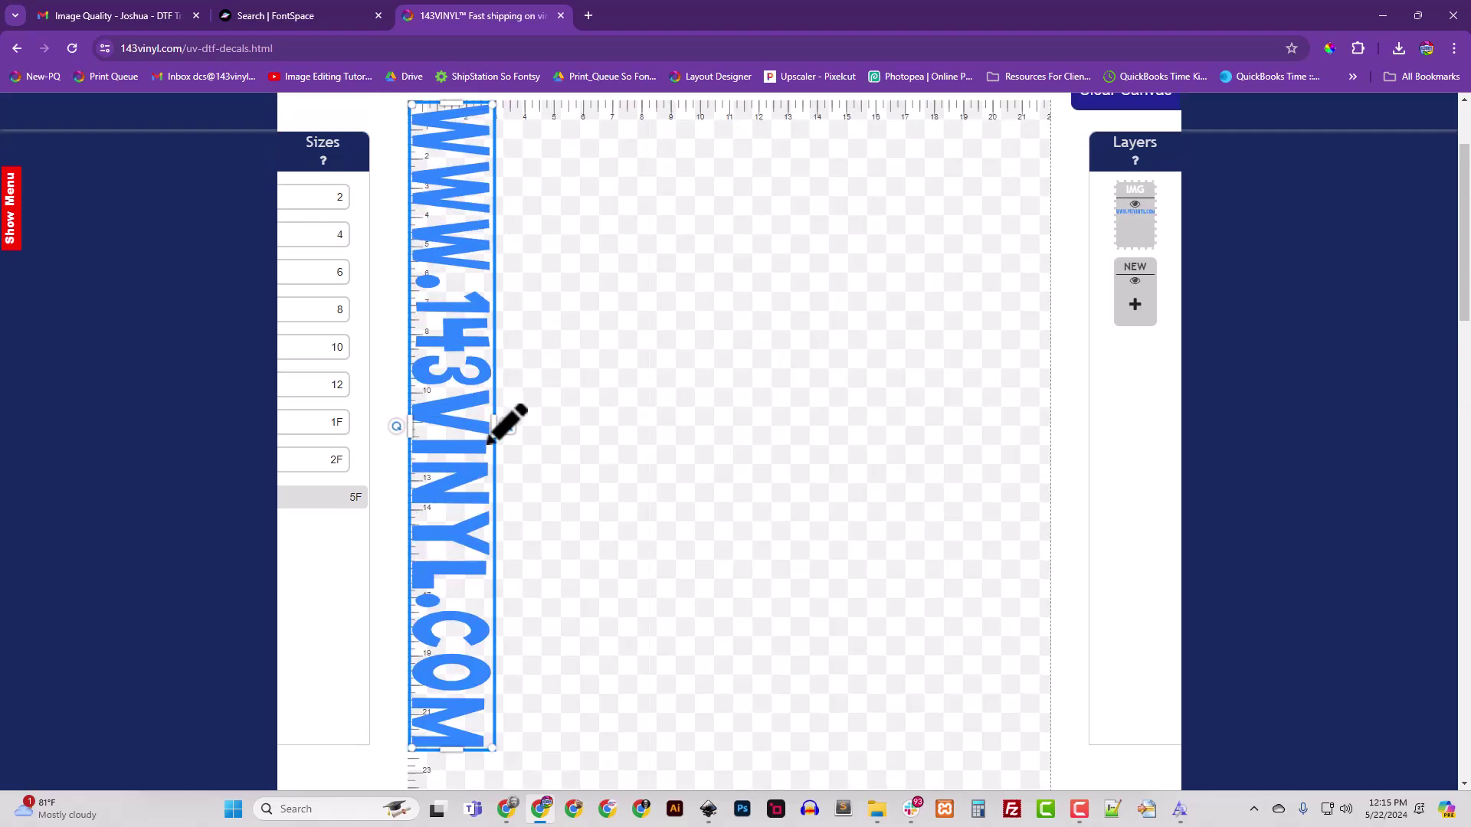
scroll(517, 458, down, 4)
scroll(521, 467, up, 4)
scroll(521, 466, up, 2)
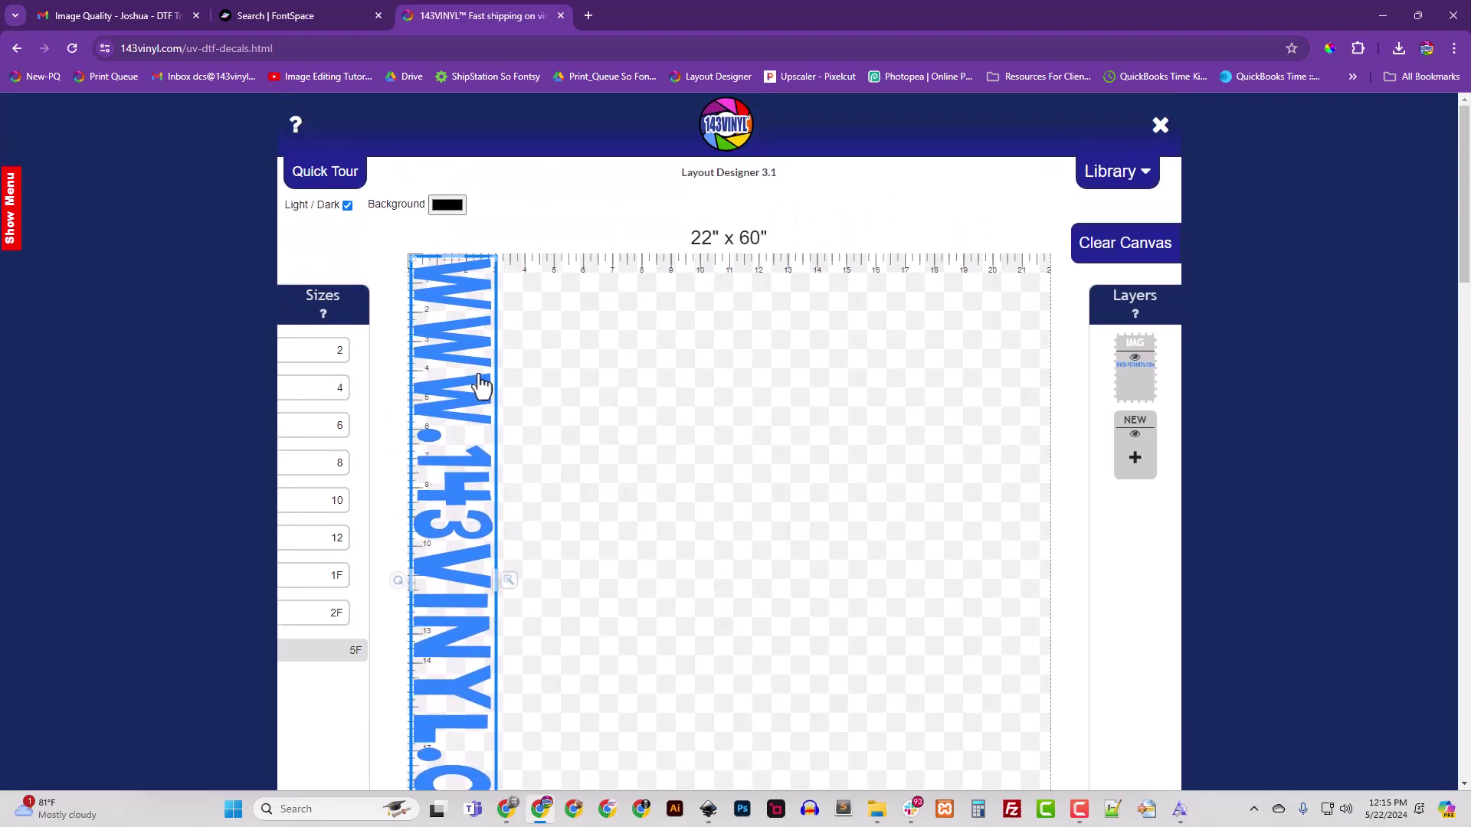
scroll(524, 504, down, 3)
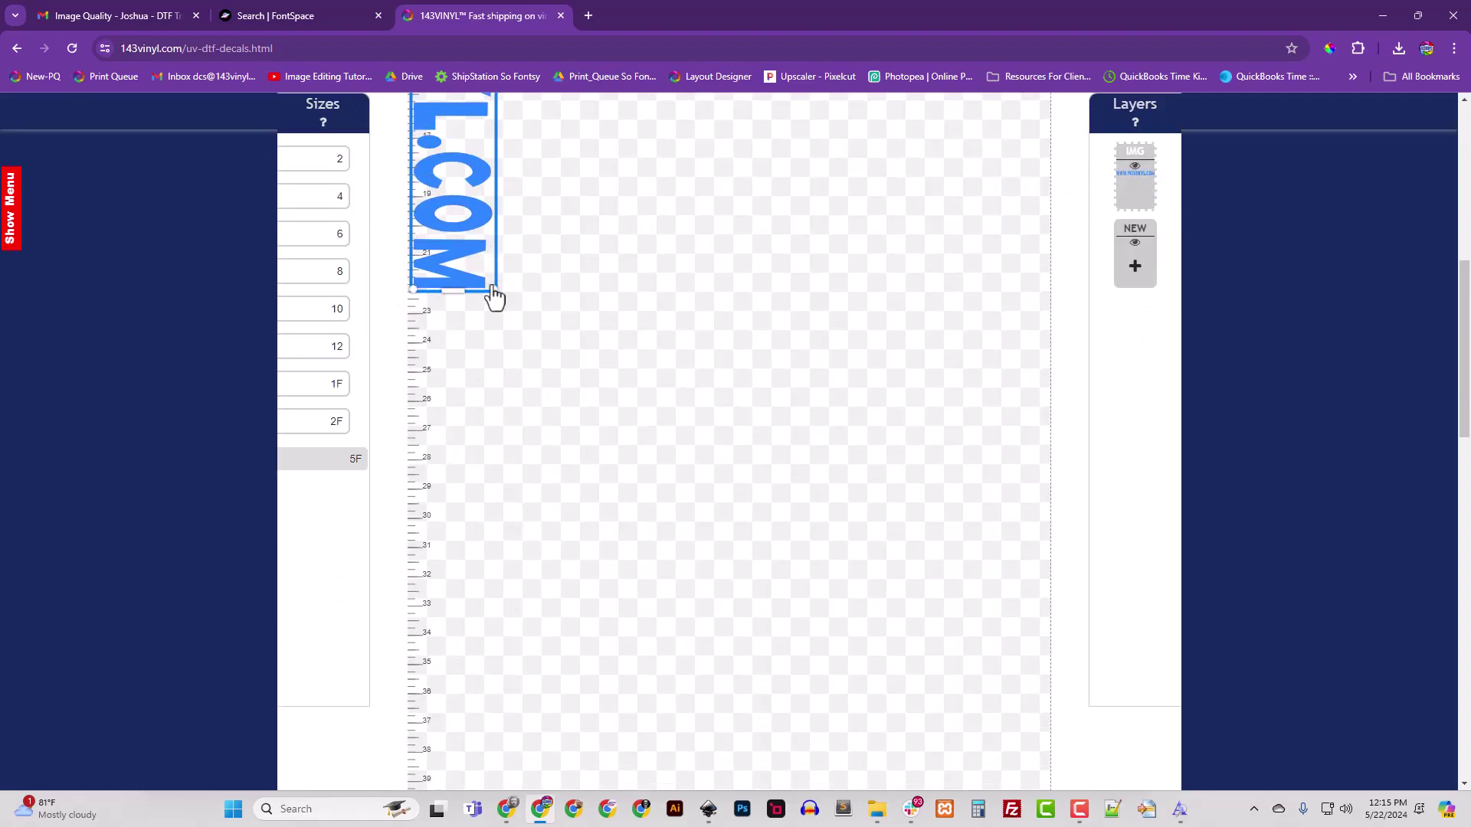
drag(492, 288, 587, 693)
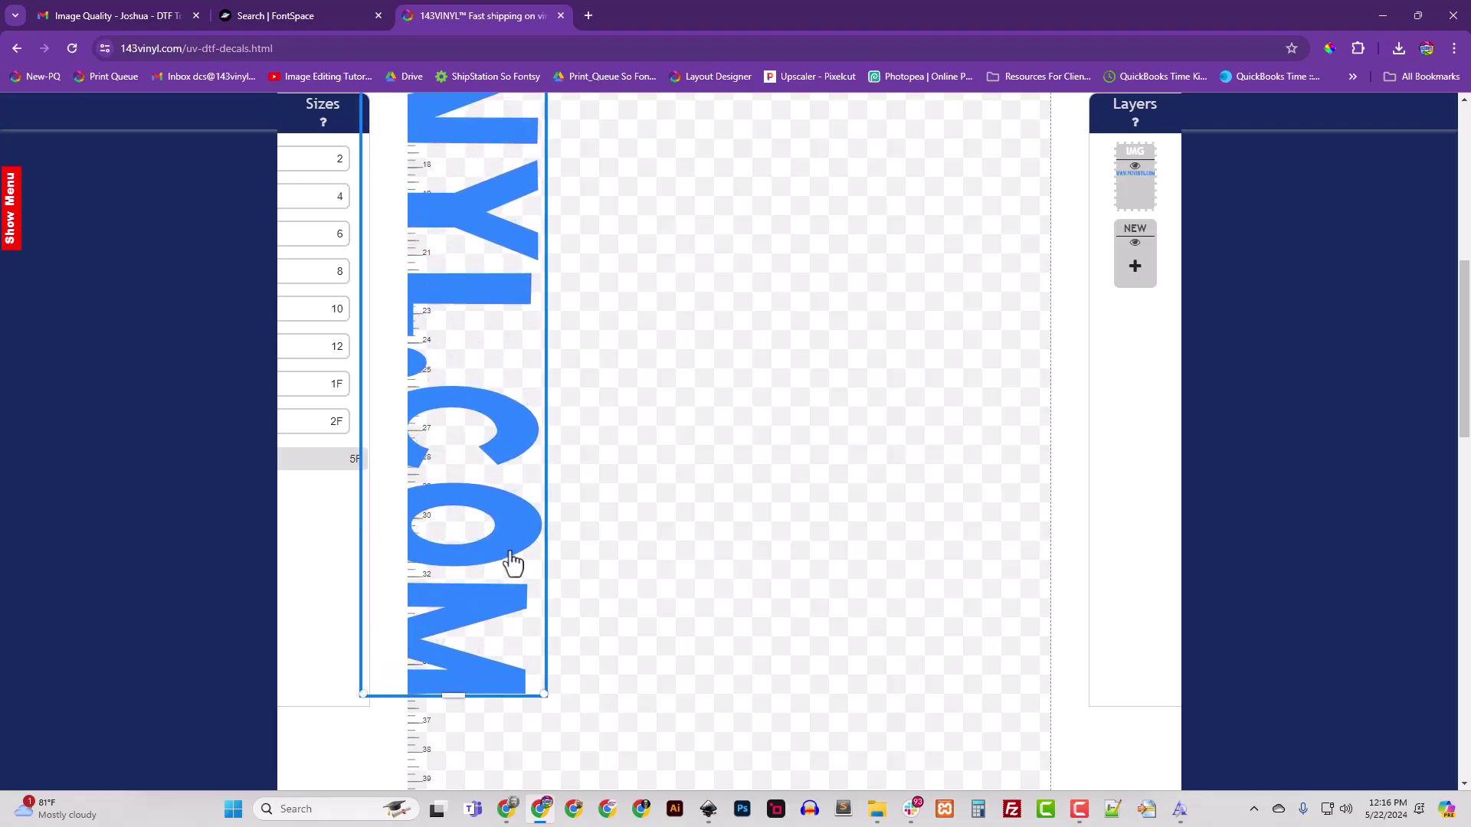
Move the enlarged artwork into the canvas's upper-left corner, and close the Layout Designer, discarding the layout.
drag(512, 563, 589, 589)
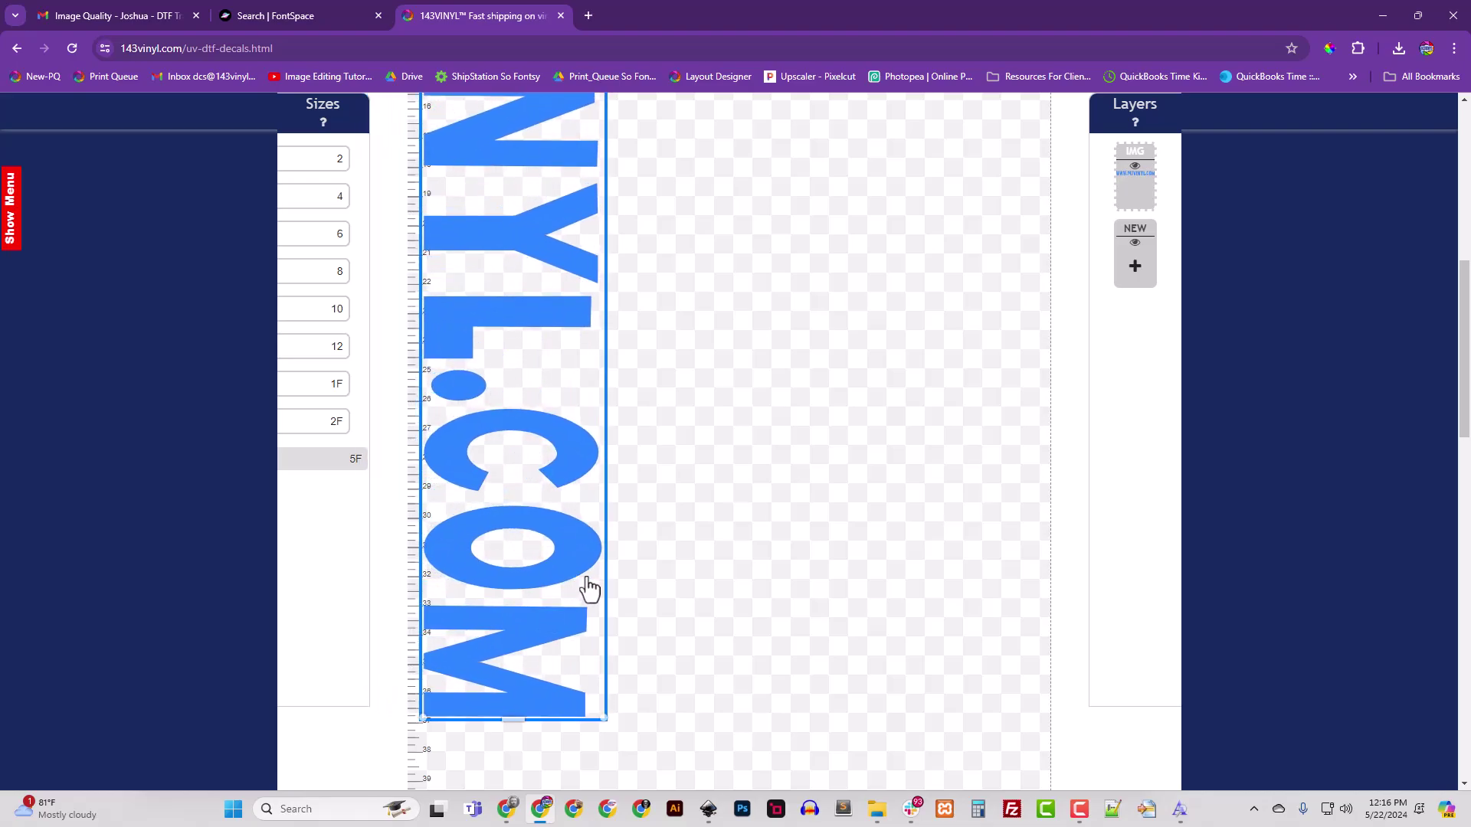
scroll(589, 589, up, 3)
drag(540, 387, 568, 617)
scroll(569, 617, down, 2)
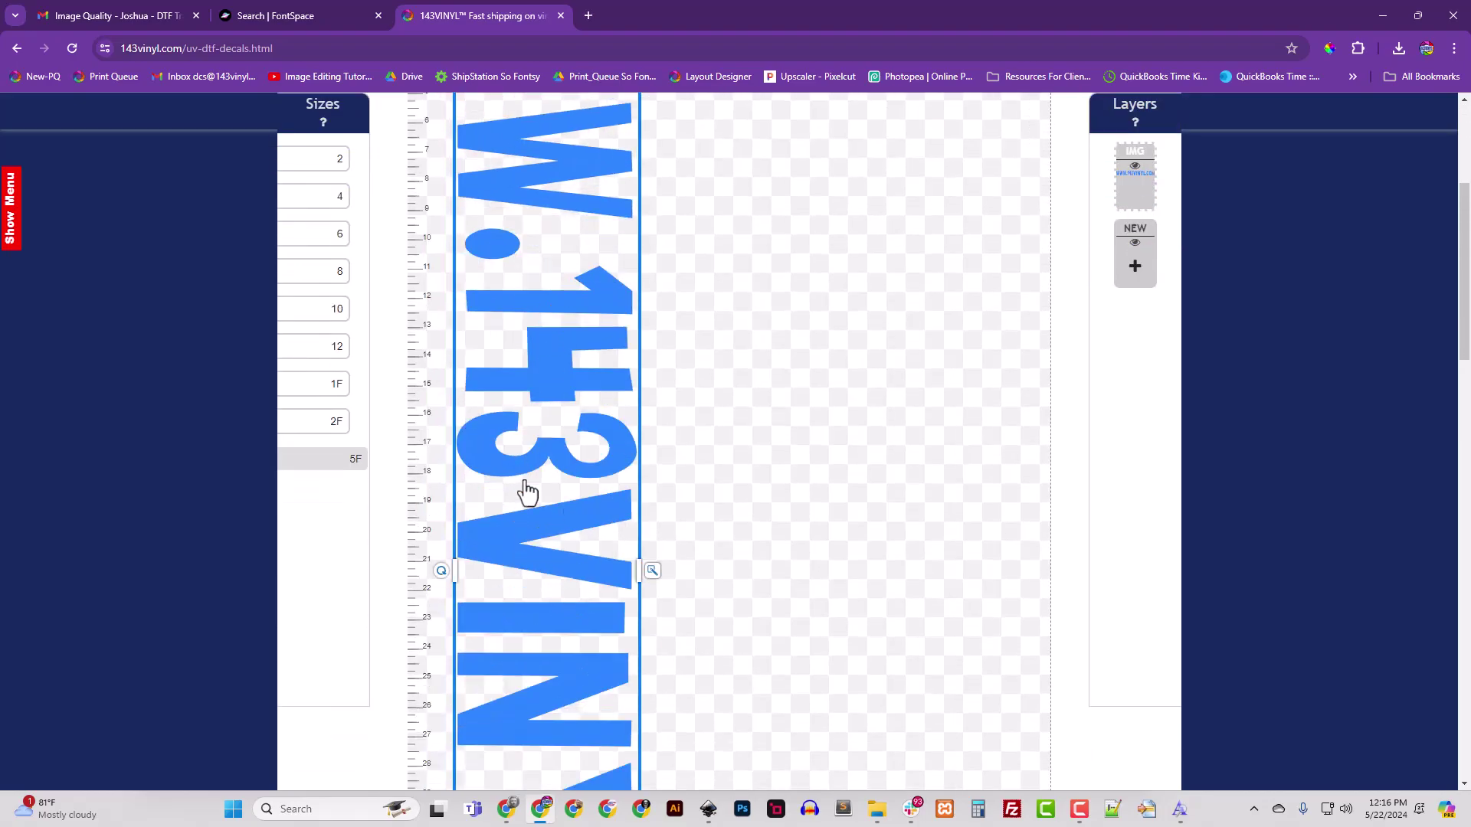
scroll(527, 493, up, 2)
drag(535, 493, 497, 571)
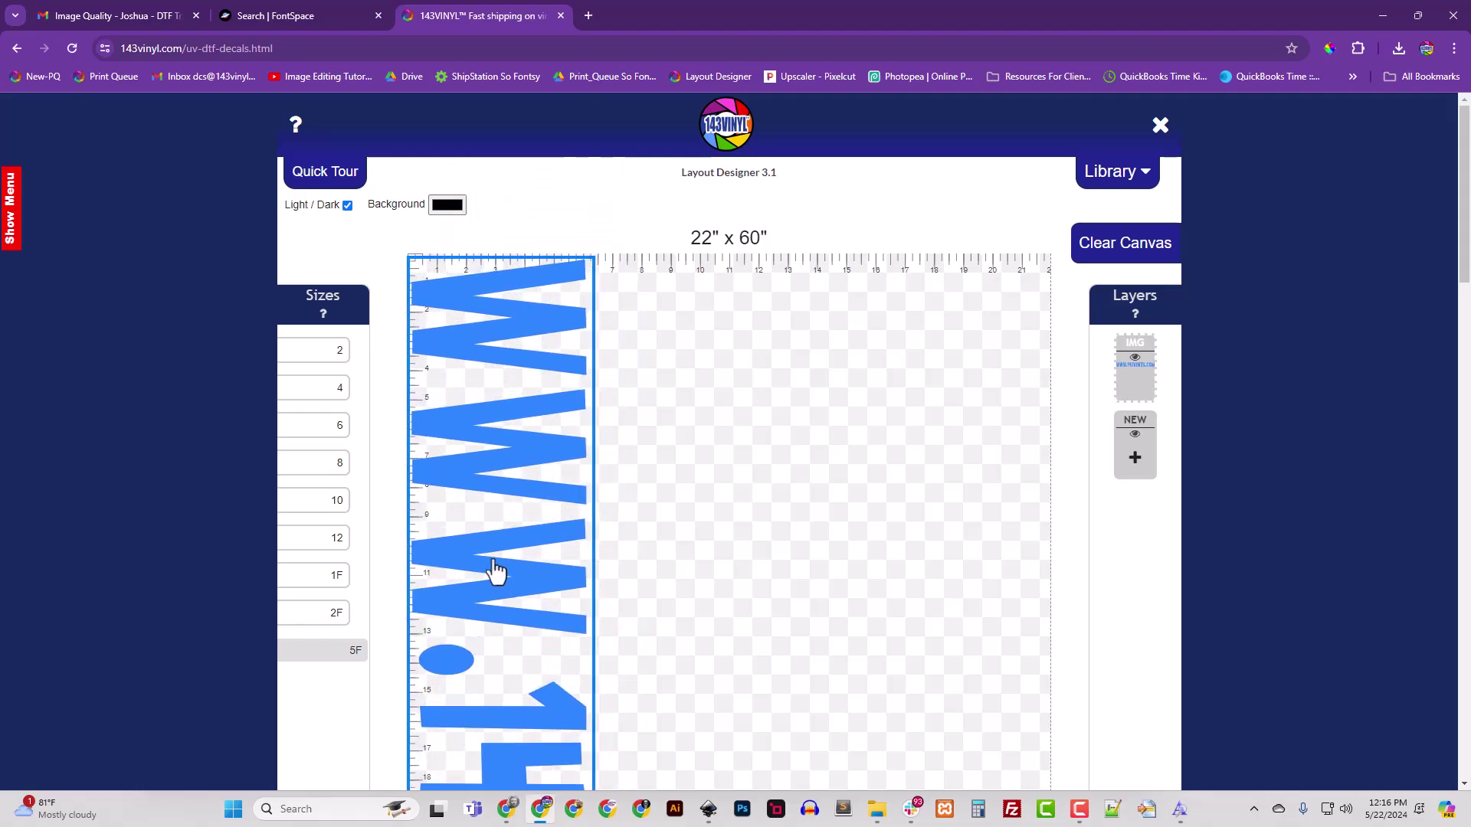
click(1160, 125)
click(797, 145)
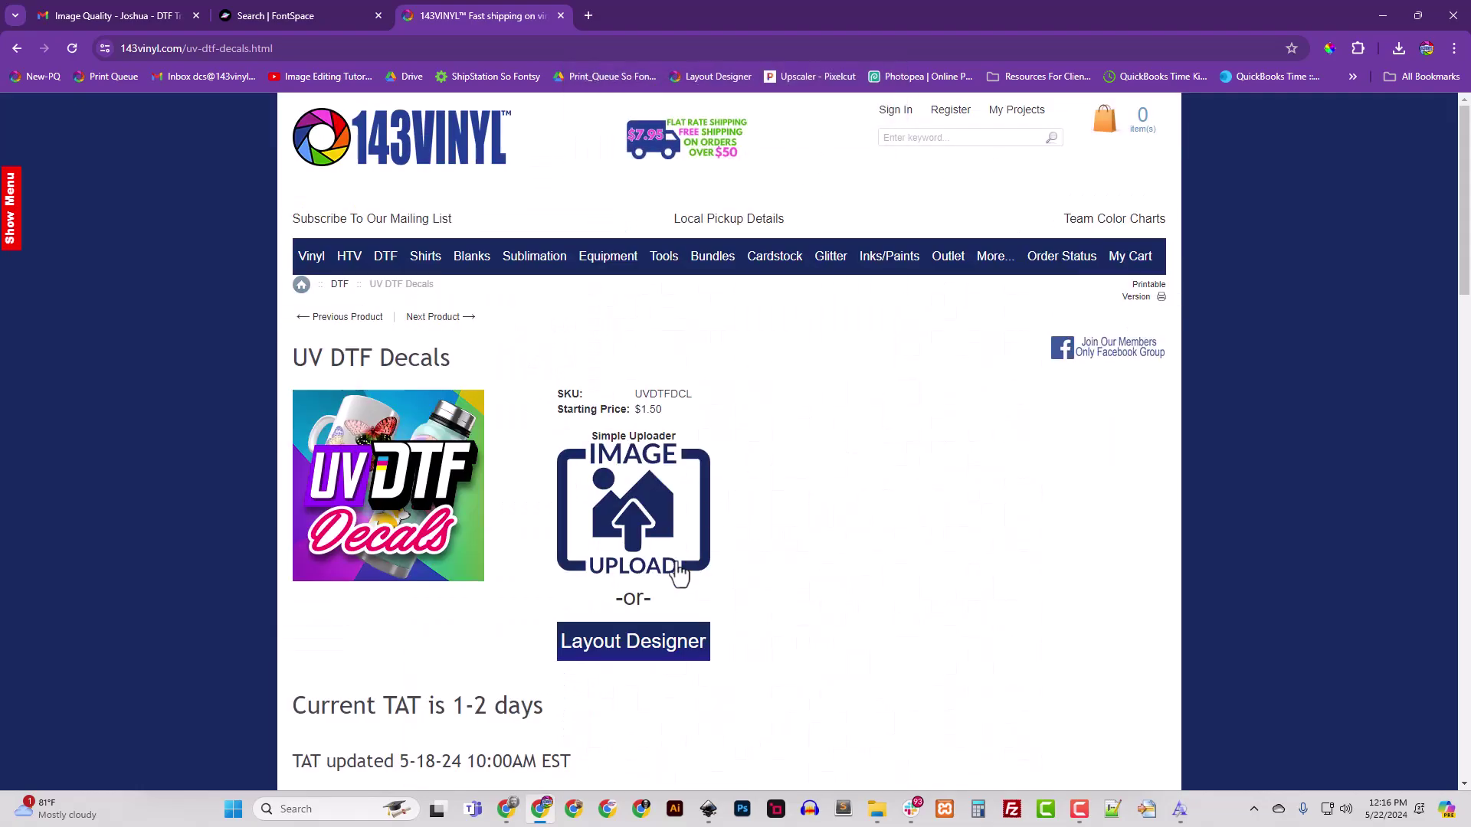
Open a fresh Layout Designer canvas and add 143vinyl_website.svg from the Downloads folder as an image layer.
click(664, 647)
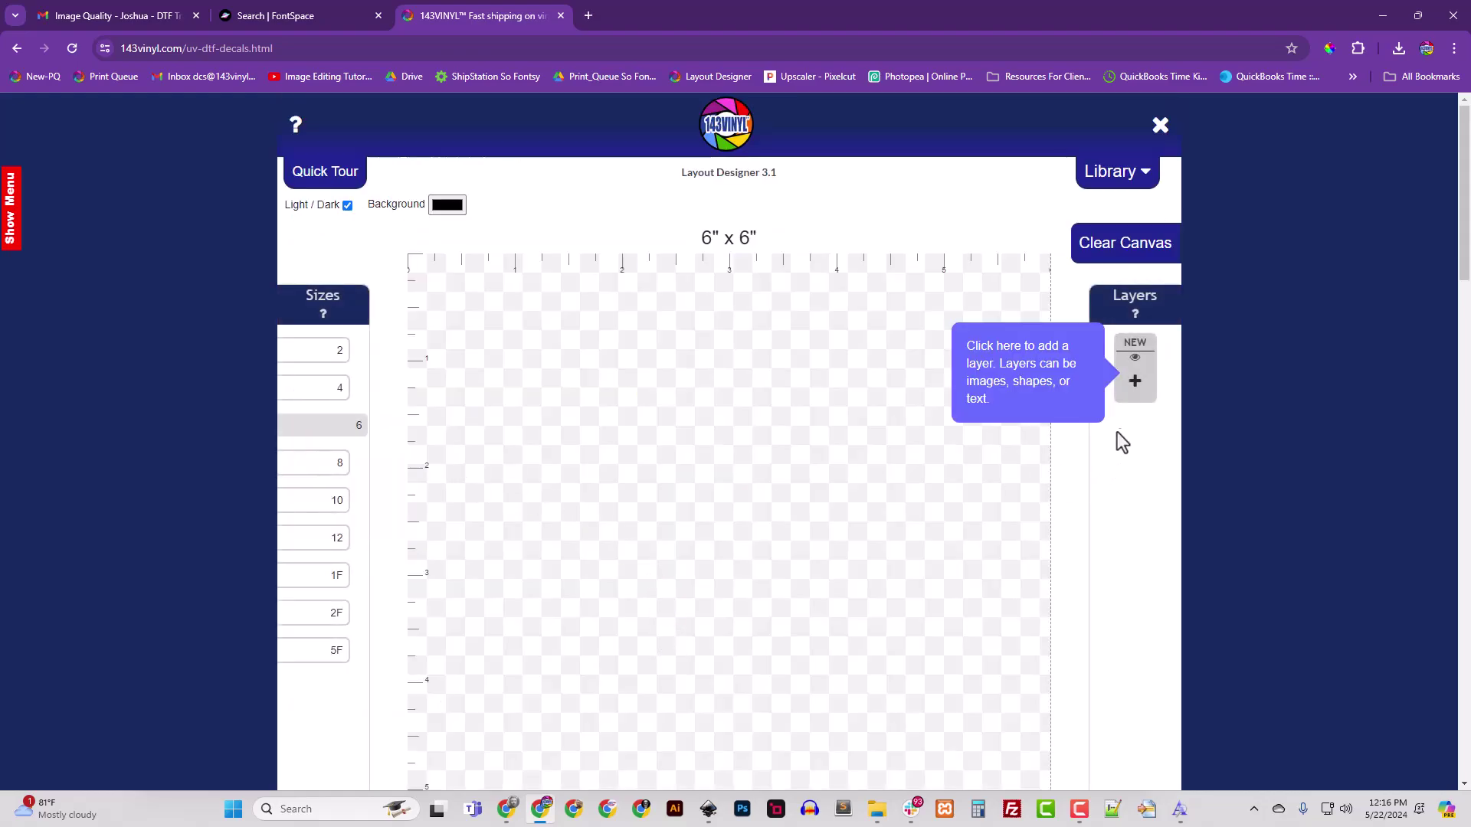
click(1135, 389)
click(746, 271)
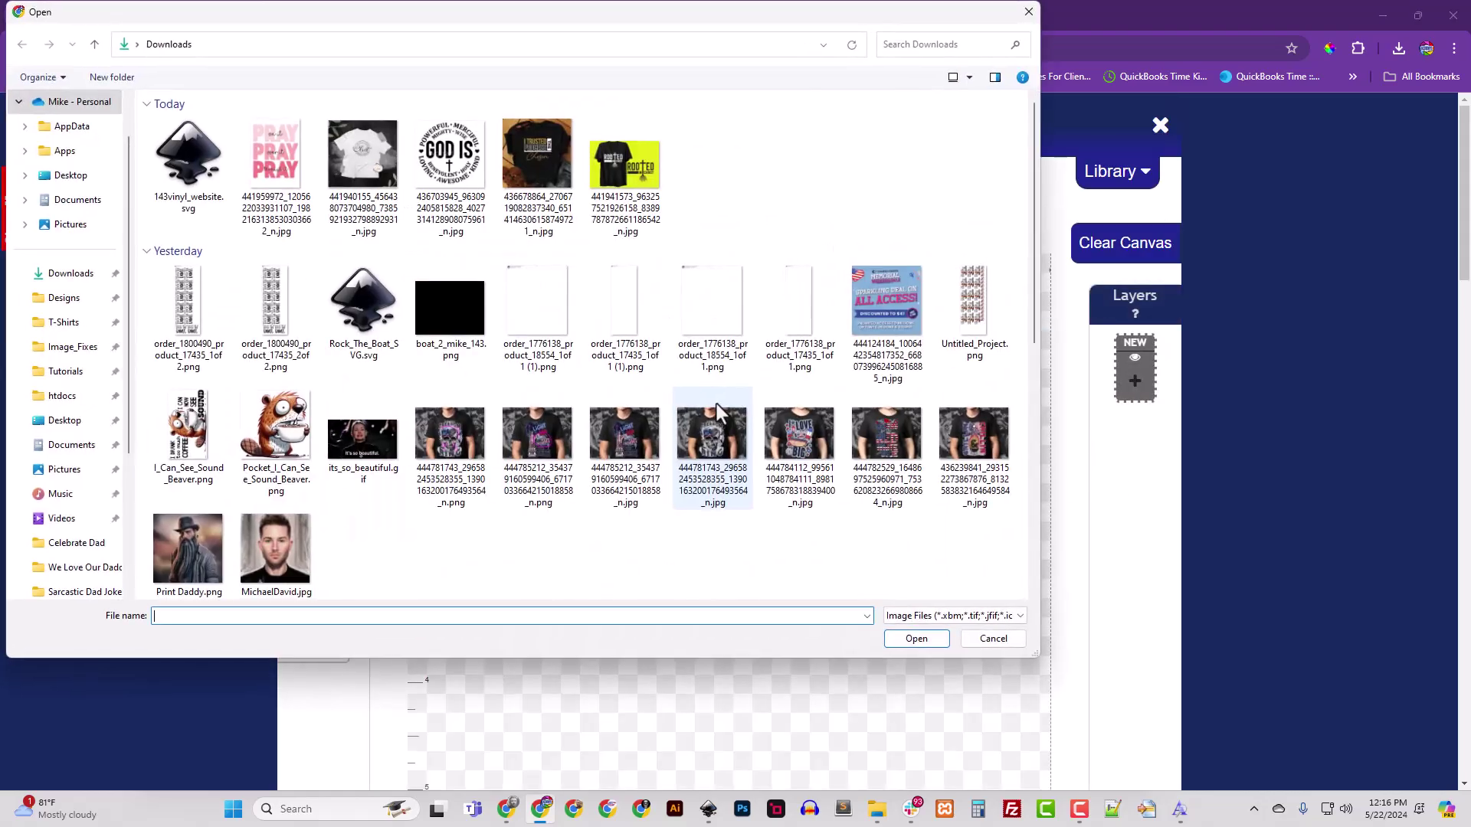
double_click(187, 157)
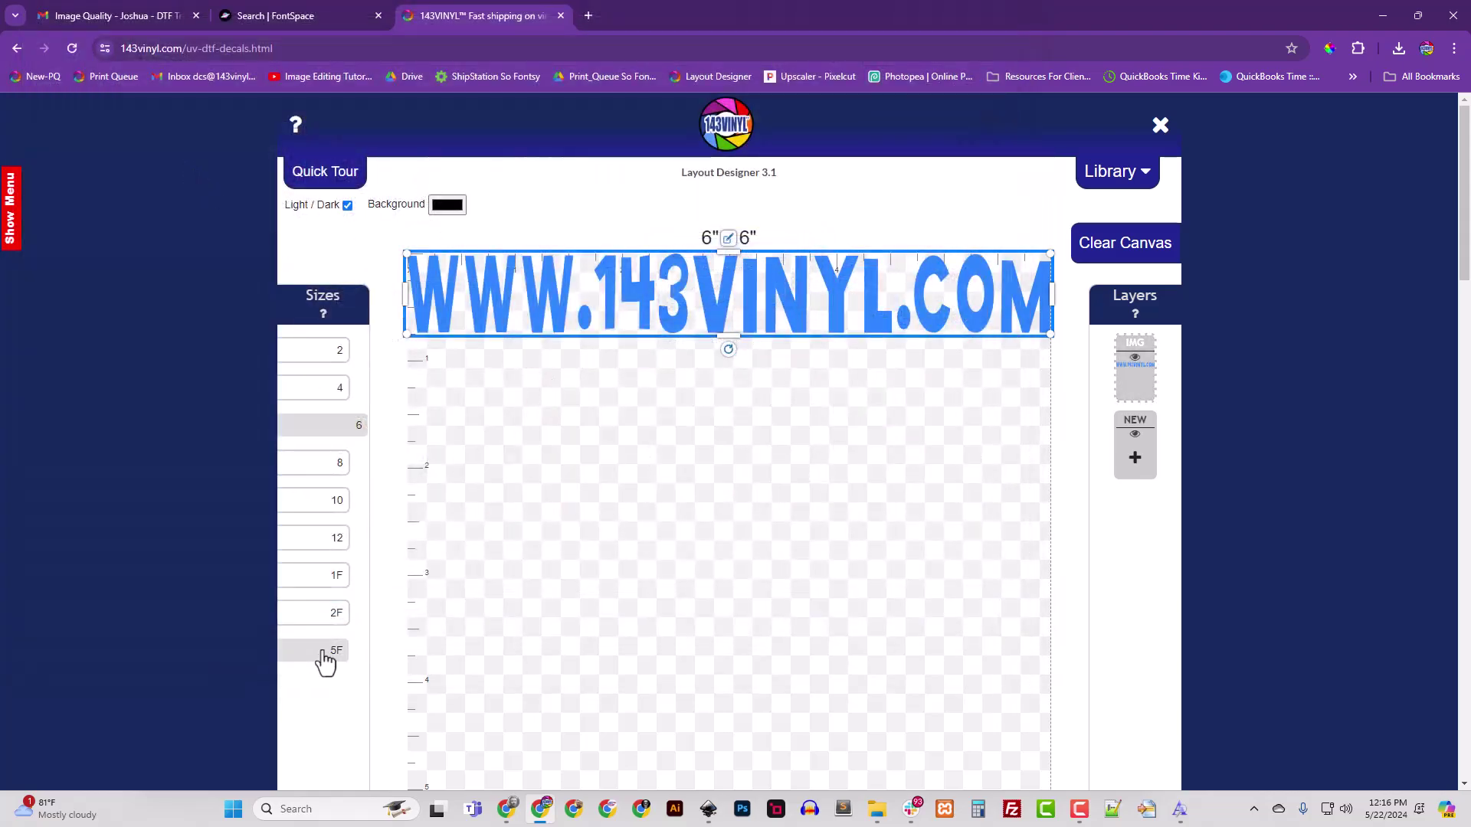
Set the canvas to the 5F size, 22 x 60 inches, and rotate the artwork clockwise until it runs vertically.
click(323, 651)
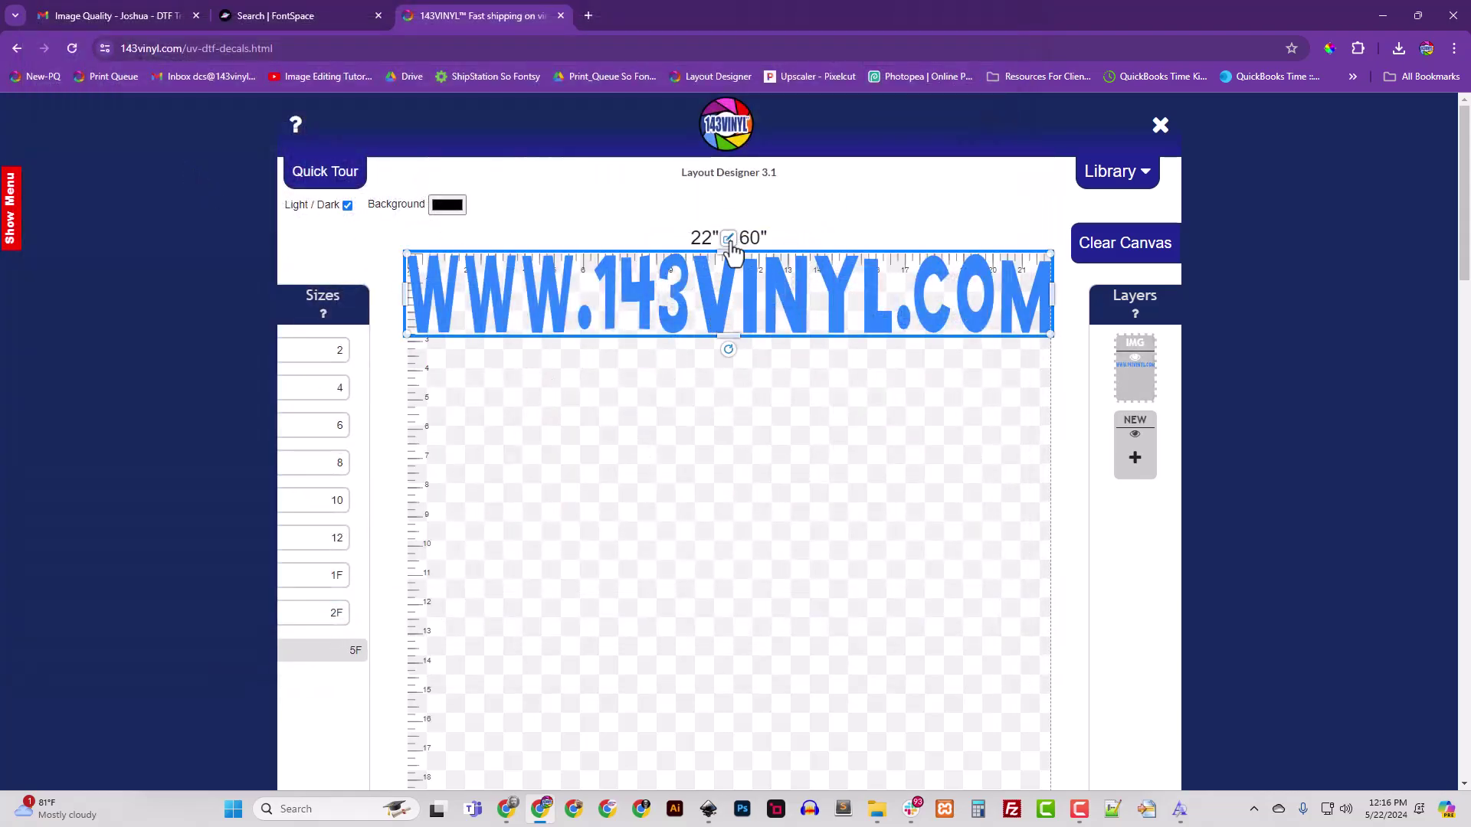
click(731, 253)
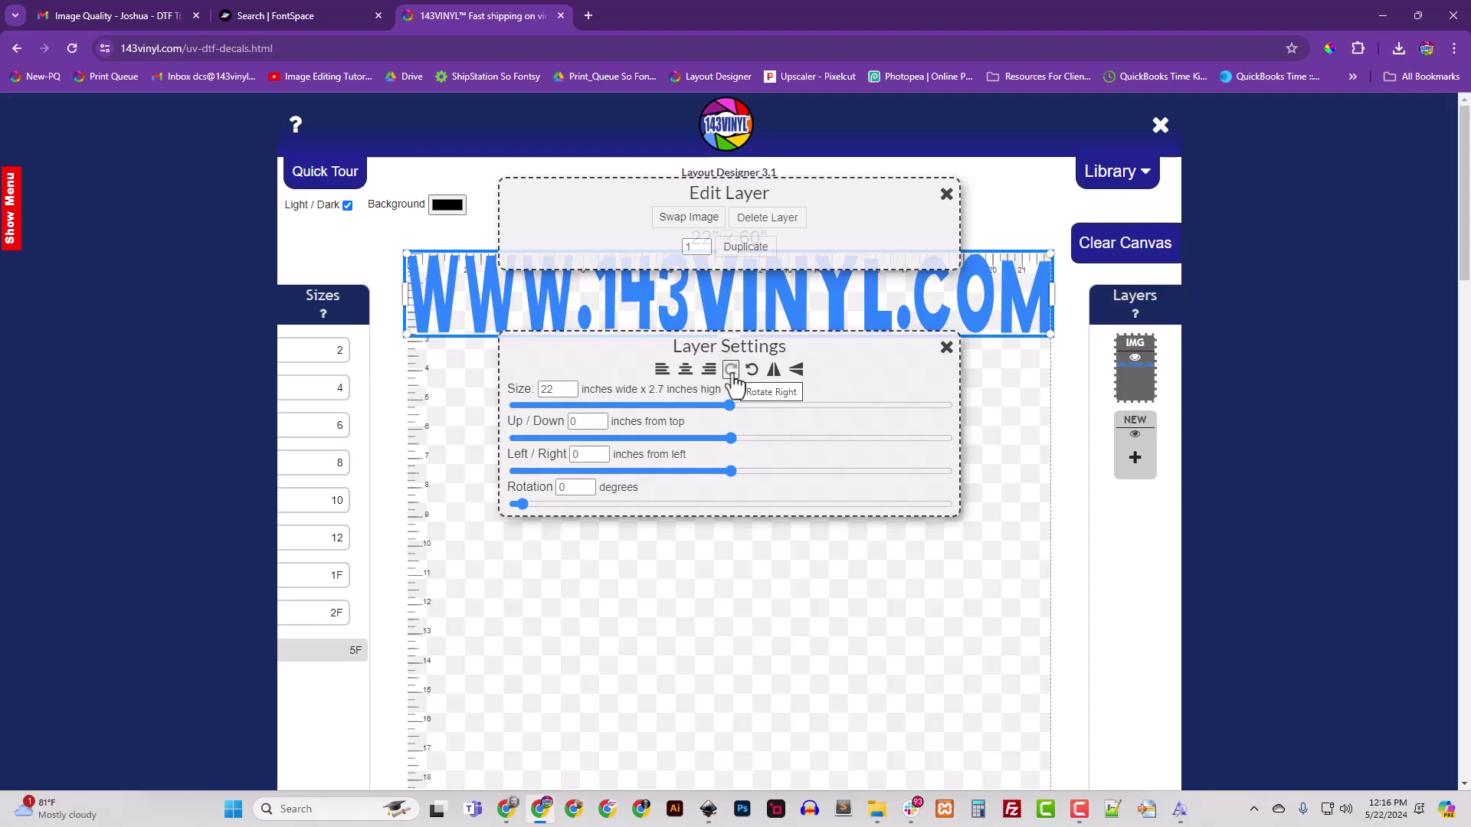
click(731, 370)
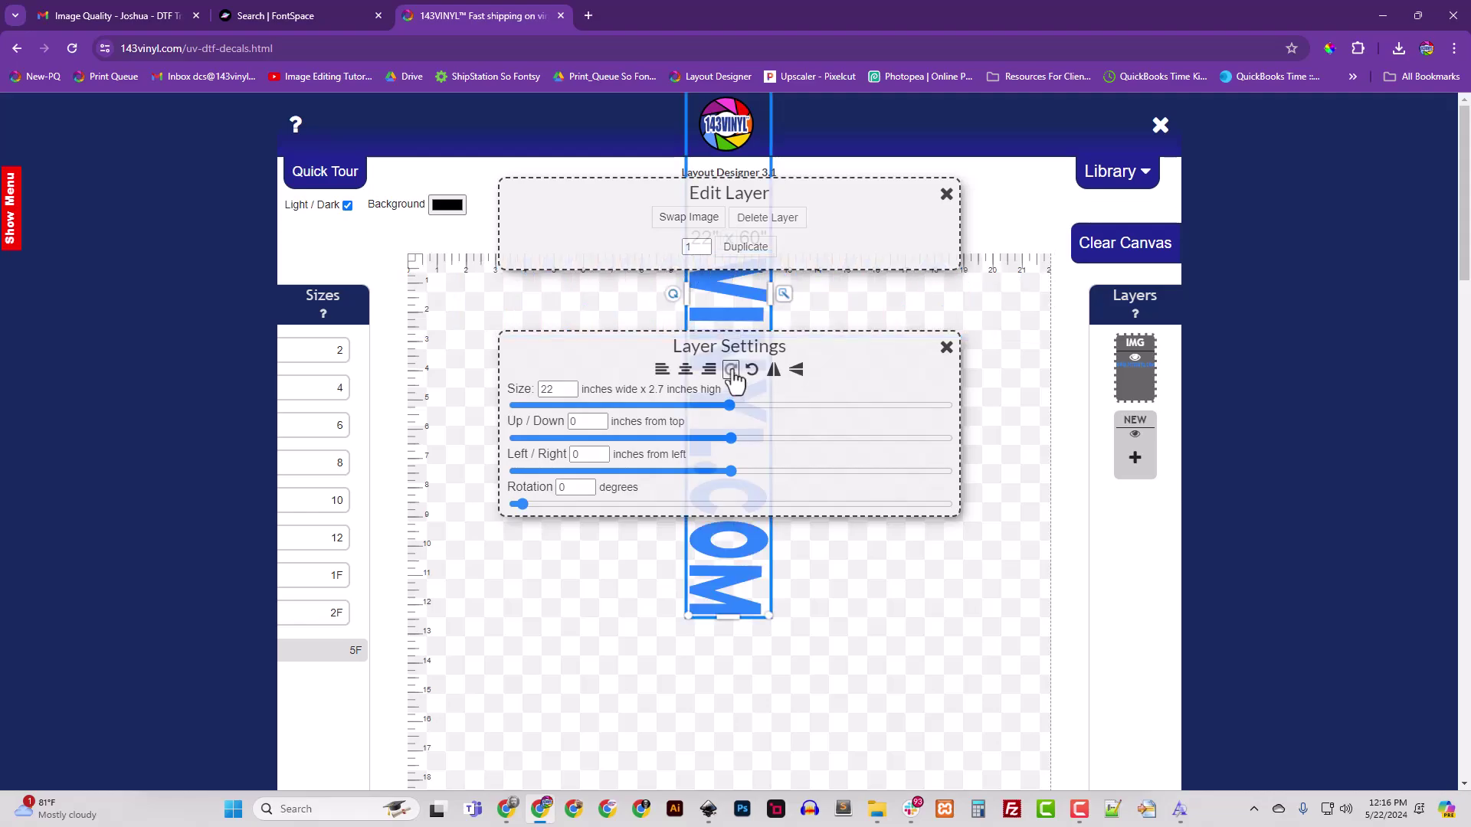
click(732, 370)
click(731, 371)
click(731, 370)
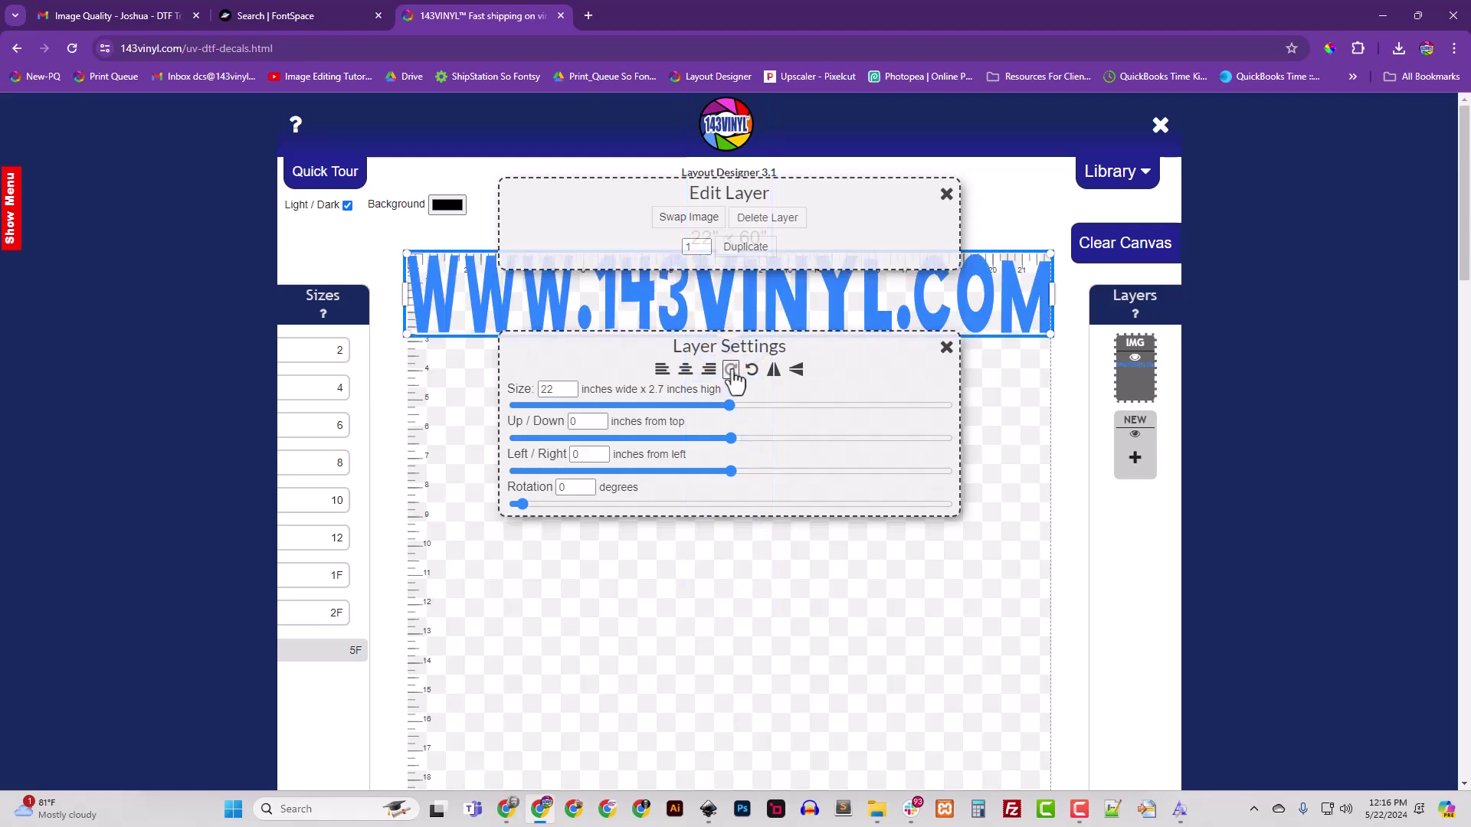
click(731, 371)
click(709, 371)
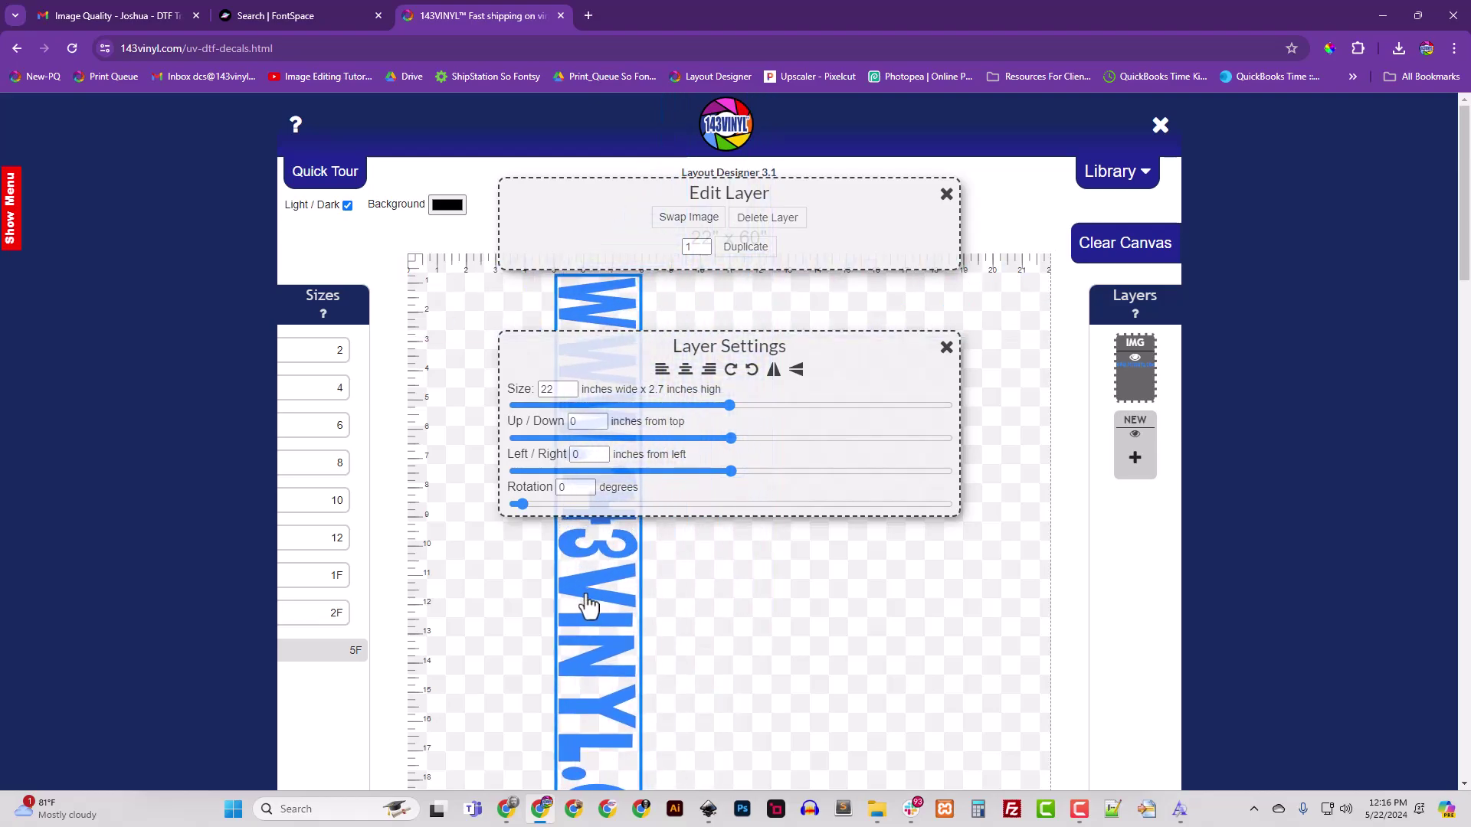
Set the artwork's width to 36 inches and place it in the upper-left corner of the canvas.
double_click(558, 389)
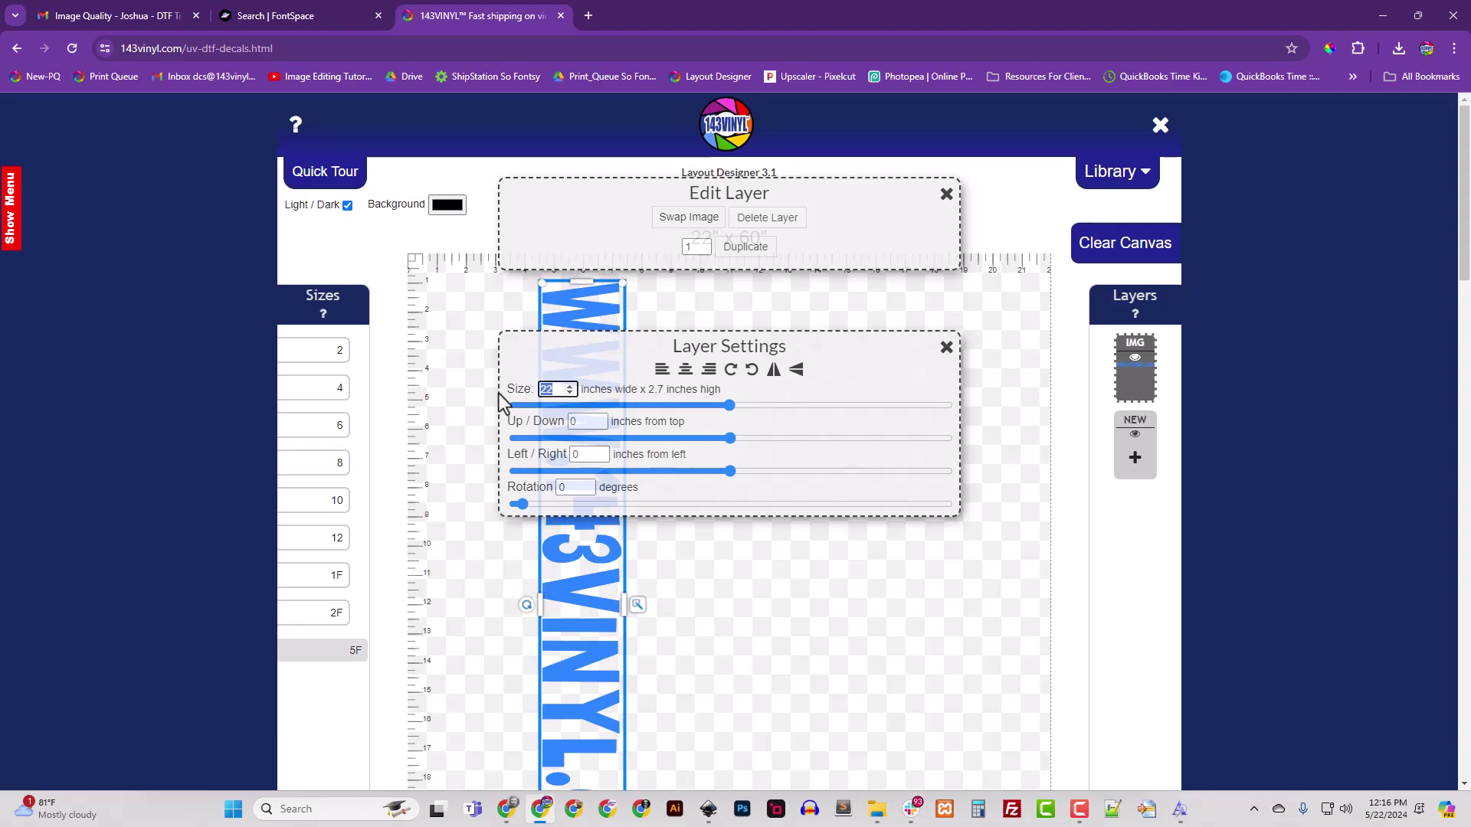
text(36)
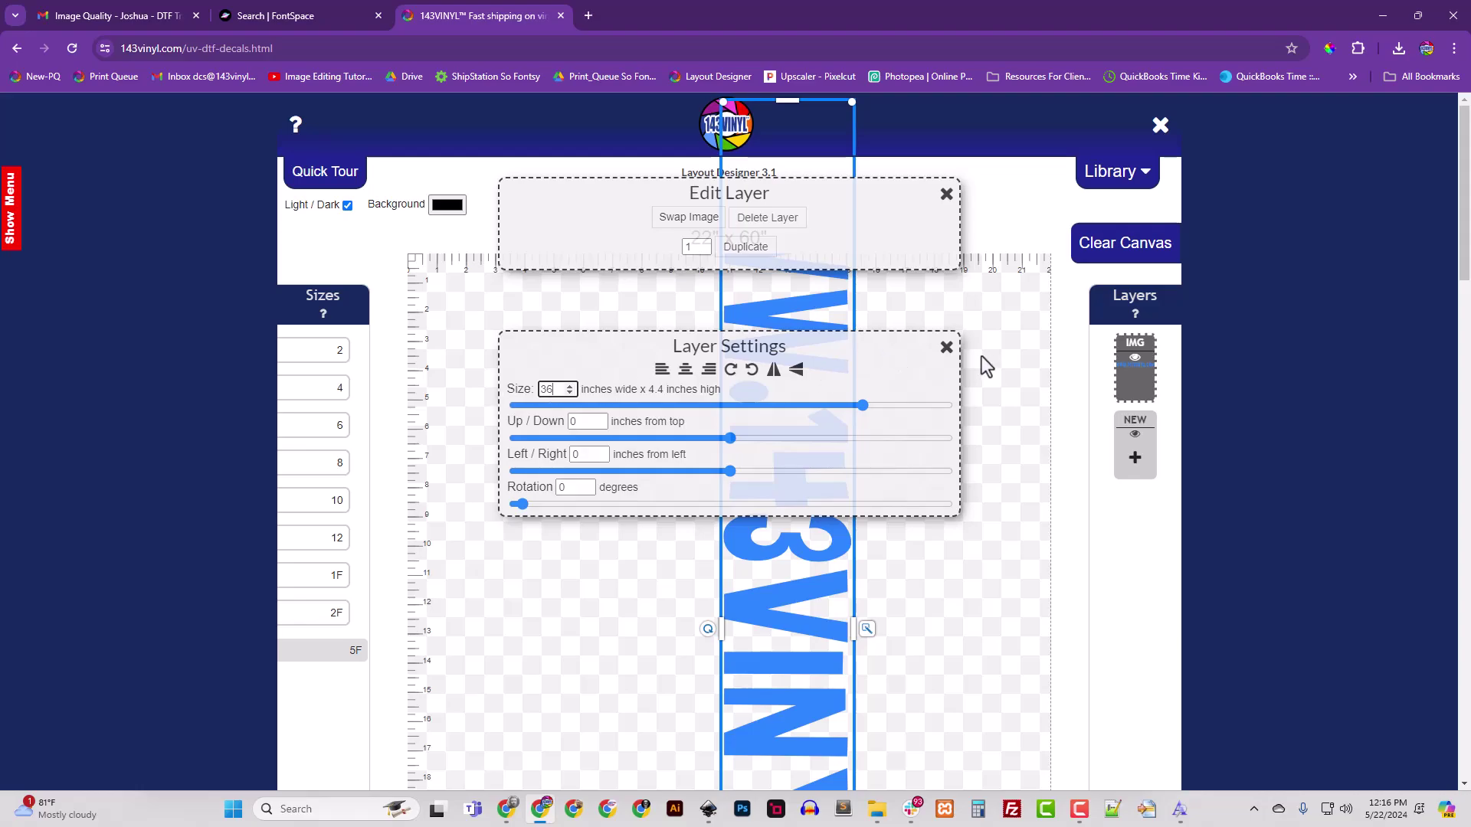
click(947, 347)
scroll(876, 456, down, 3)
drag(799, 320, 488, 426)
scroll(741, 584, up, 2)
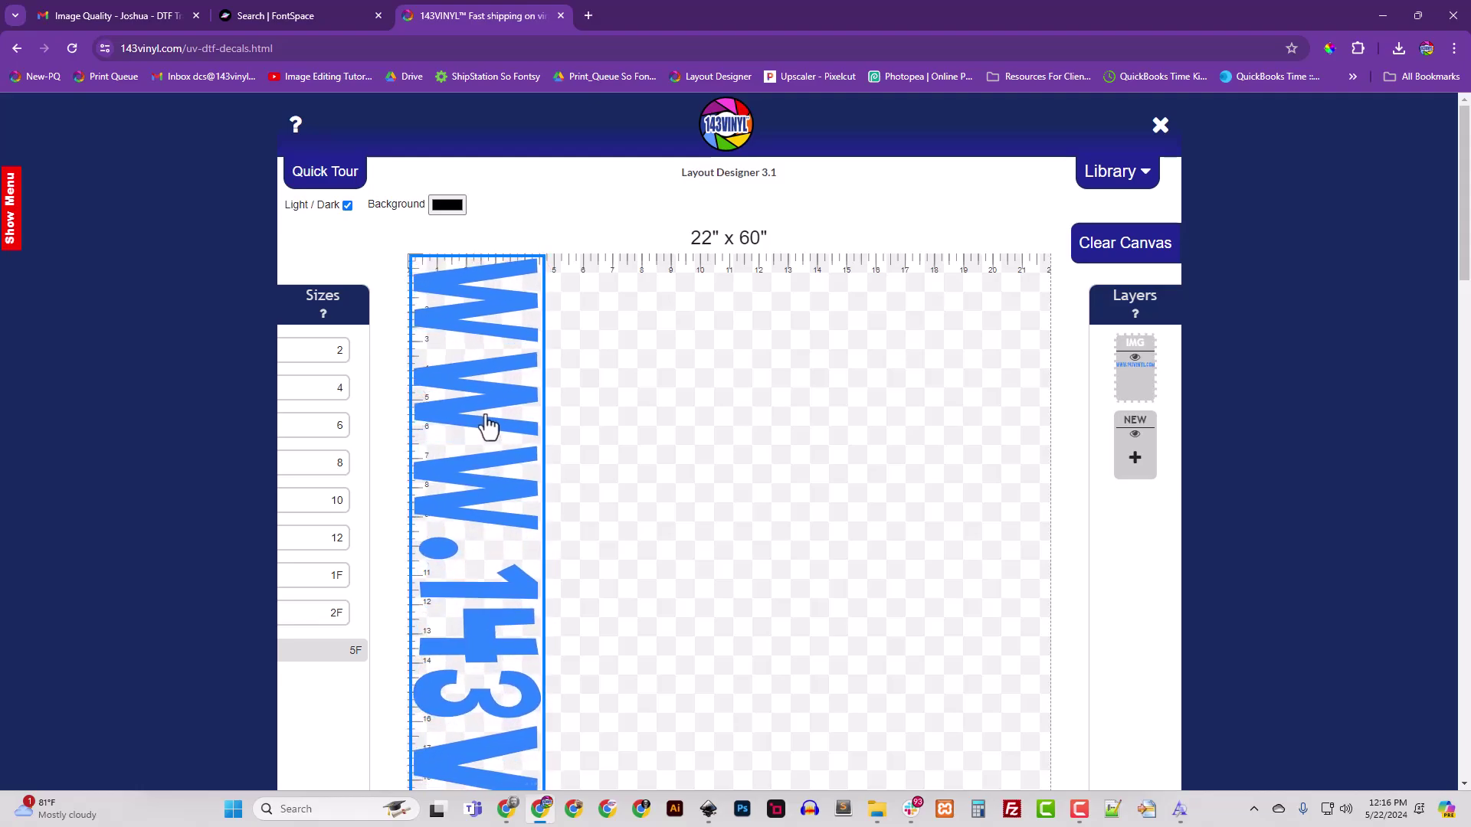
Check the artwork's length against the ruler, and duplicate its layer three times to place four copies side by side.
scroll(490, 460, down, 10)
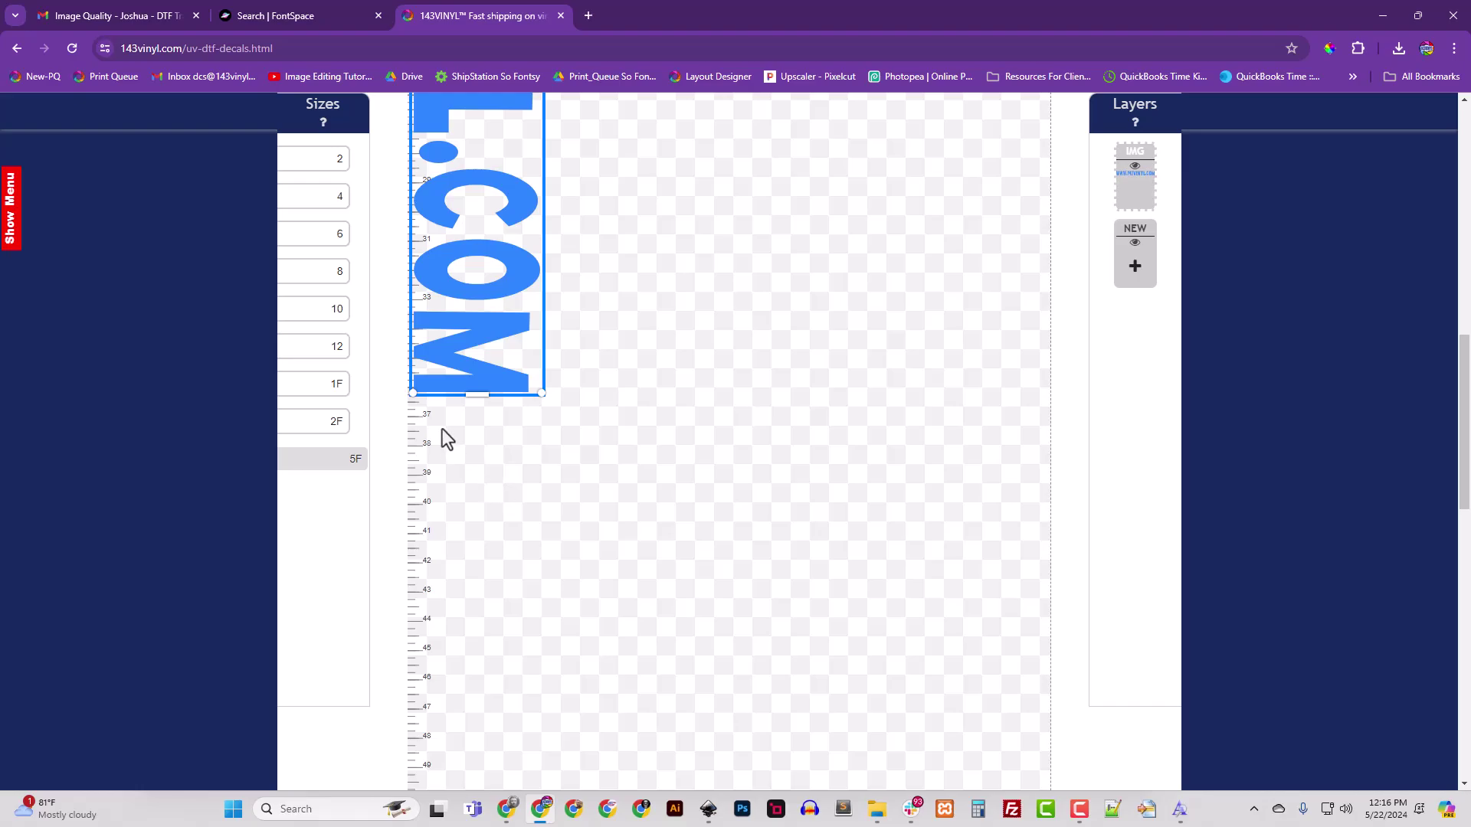
scroll(483, 482, up, 10)
scroll(504, 521, up, 2)
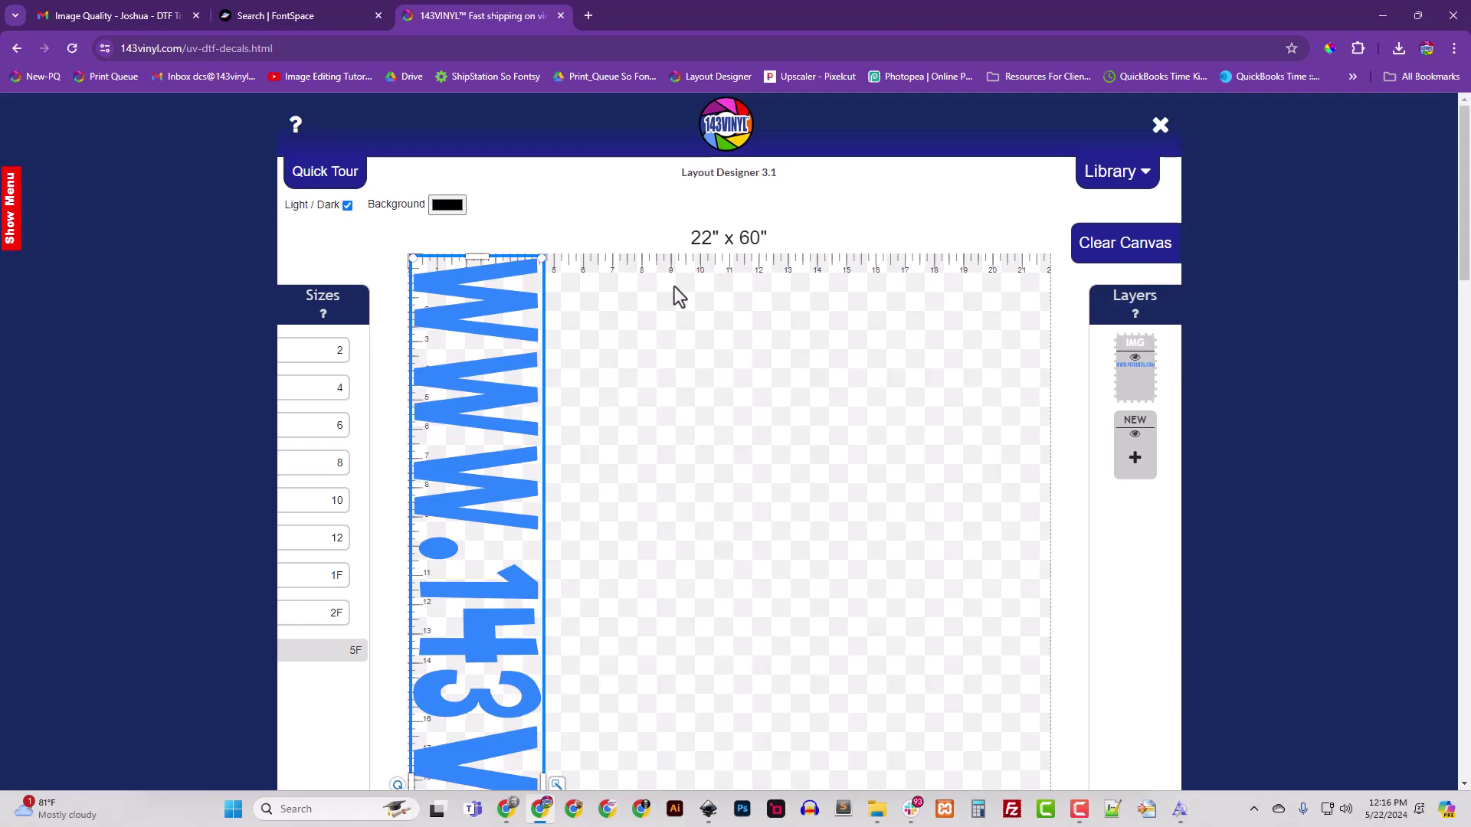
scroll(633, 540, down, 6)
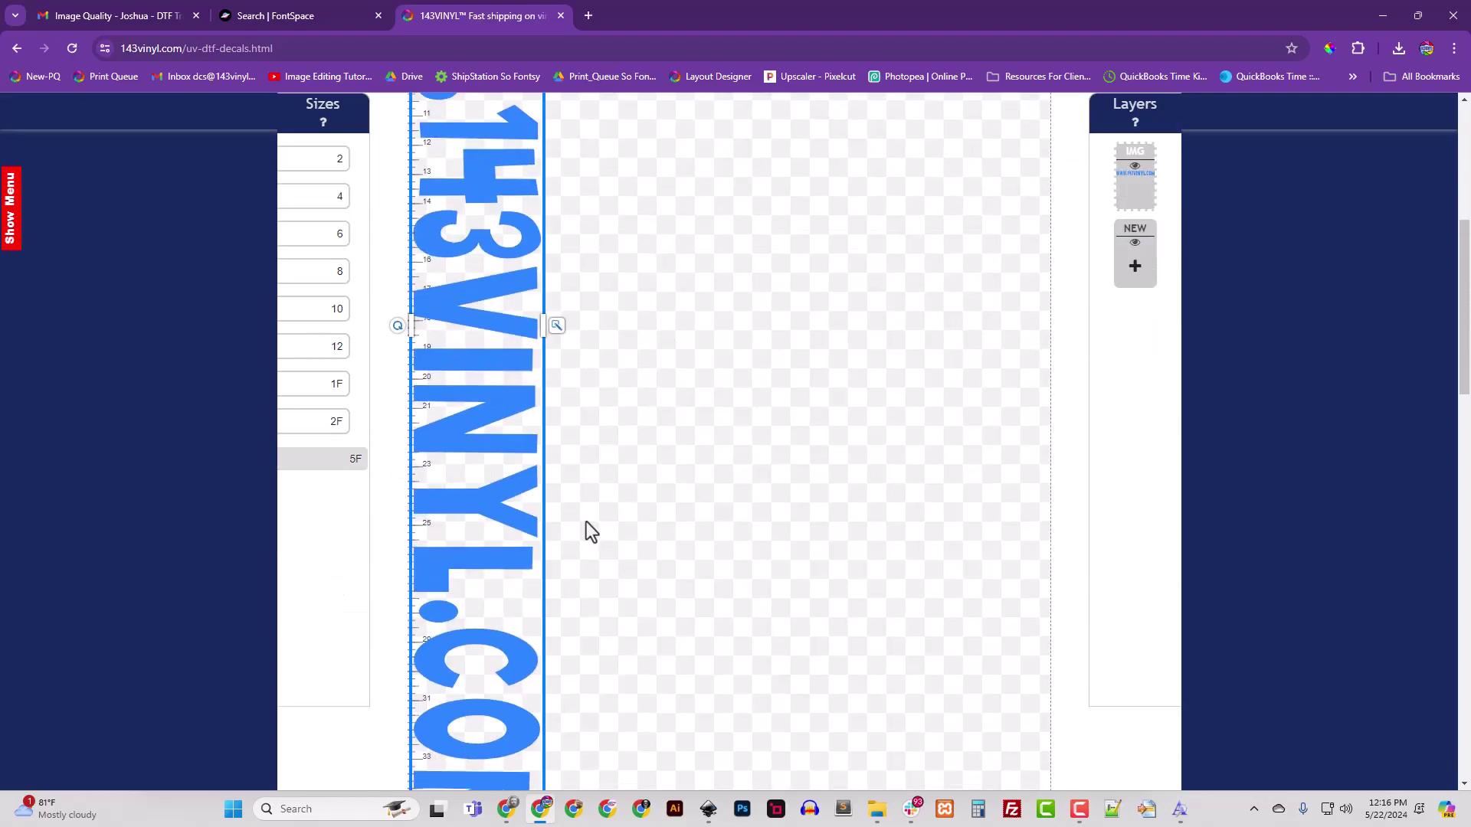
click(556, 326)
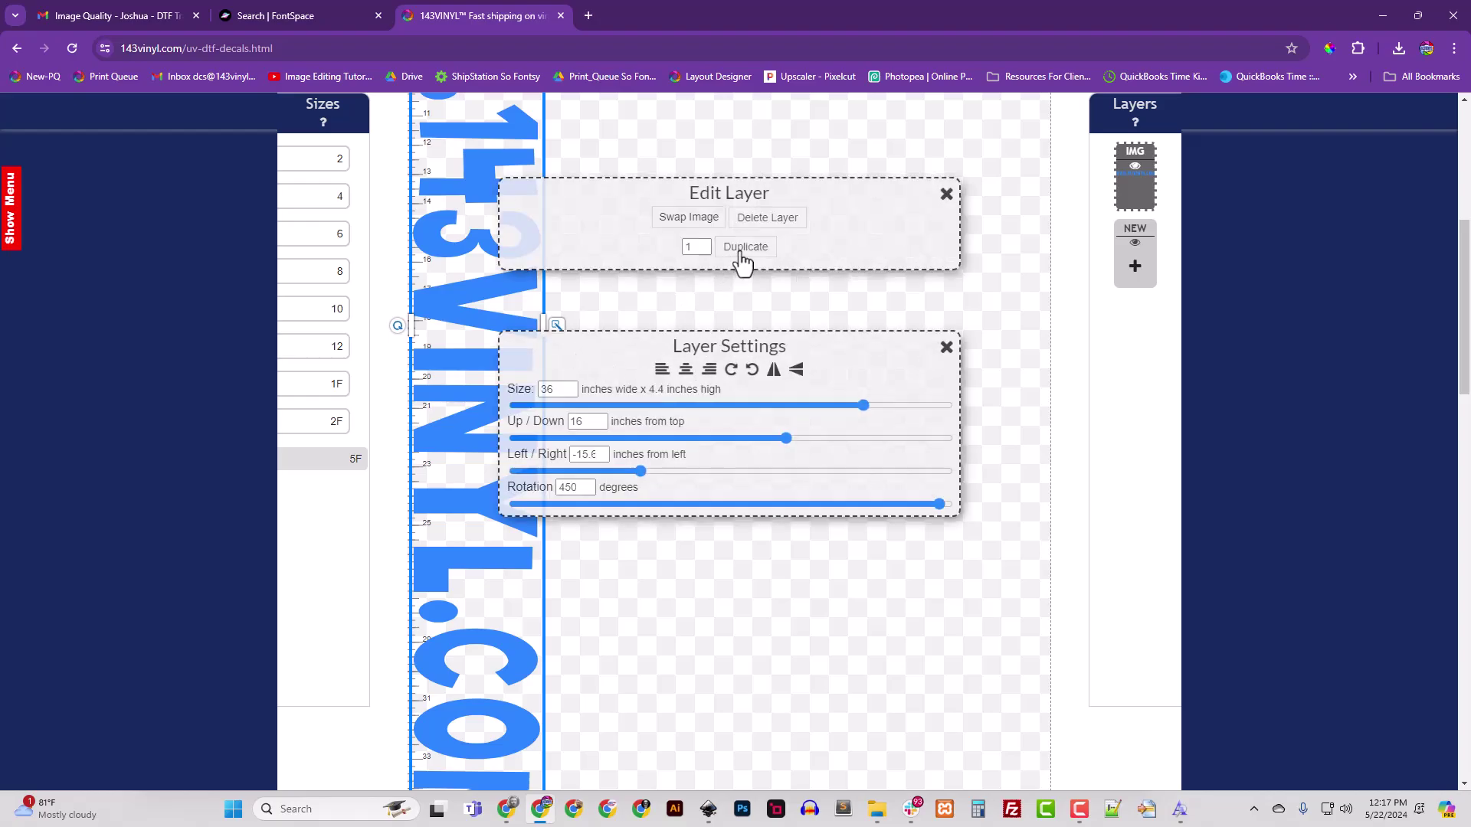
click(746, 250)
click(746, 248)
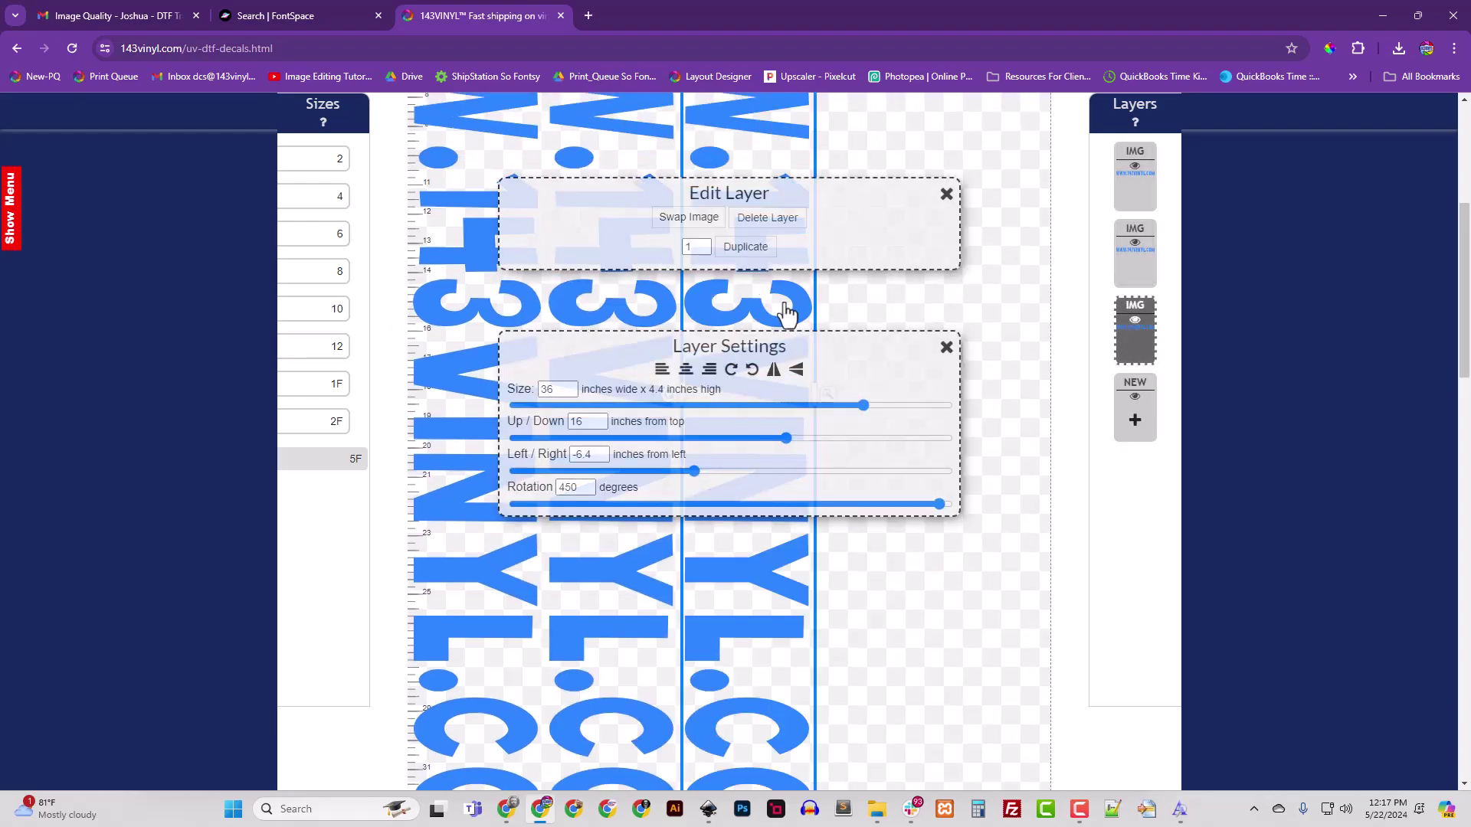
click(746, 248)
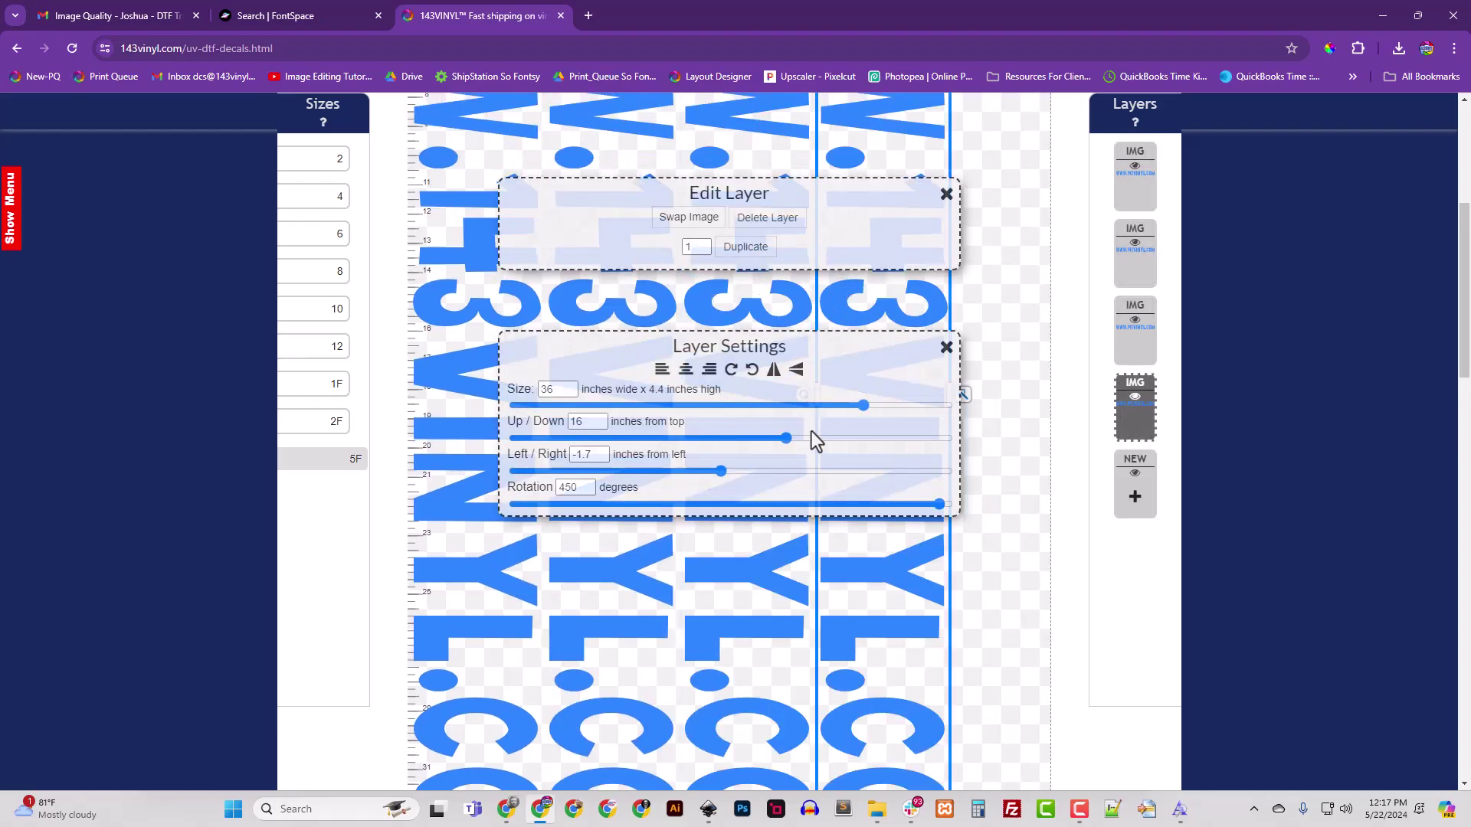
Close the open layer settings and save the 22 x 60 inch gang sheet as a project named "143vinyl website".
click(947, 348)
scroll(584, 420, up, 5)
scroll(653, 505, down, 15)
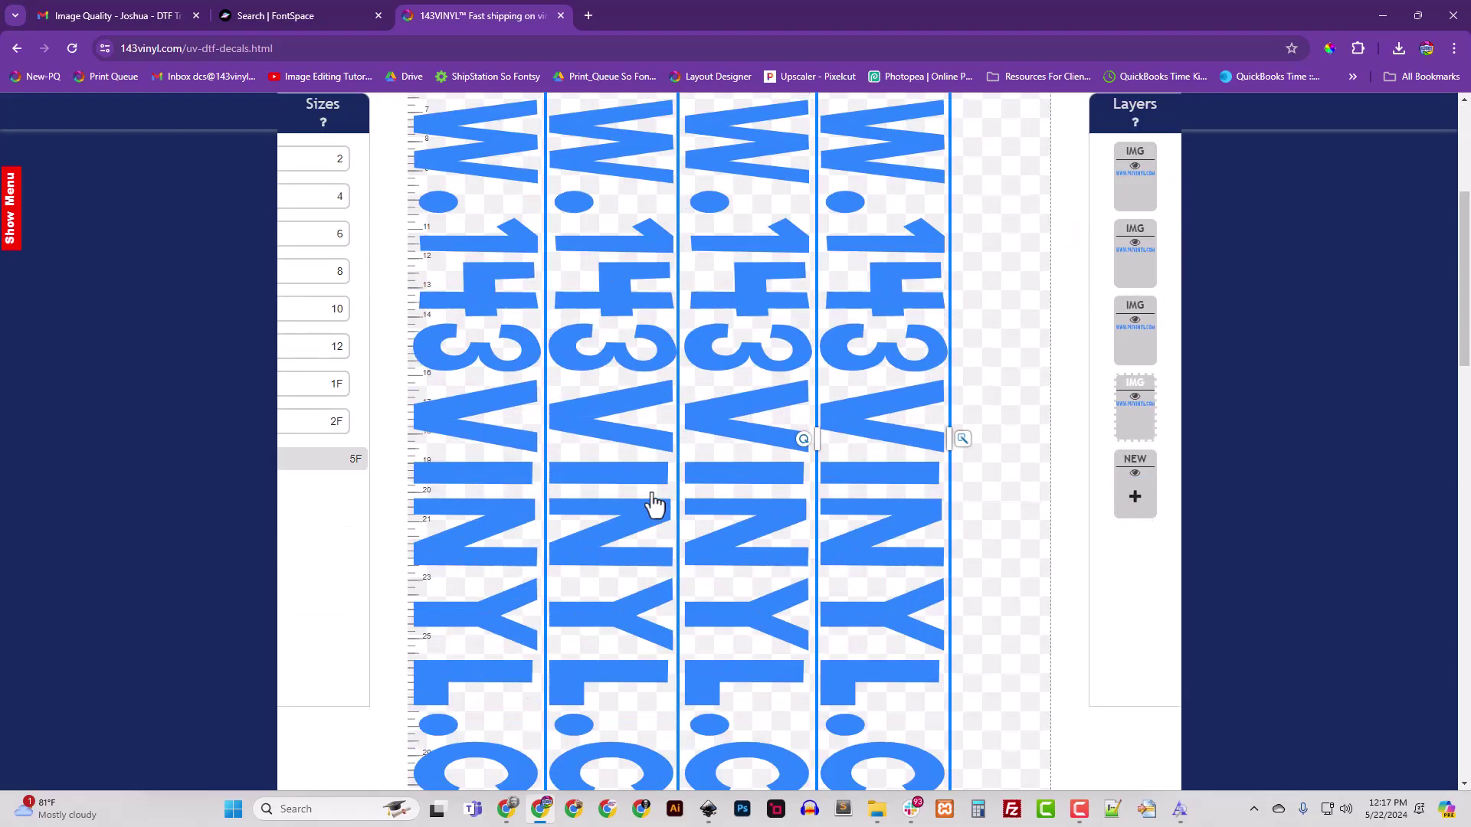
scroll(658, 501, down, 5)
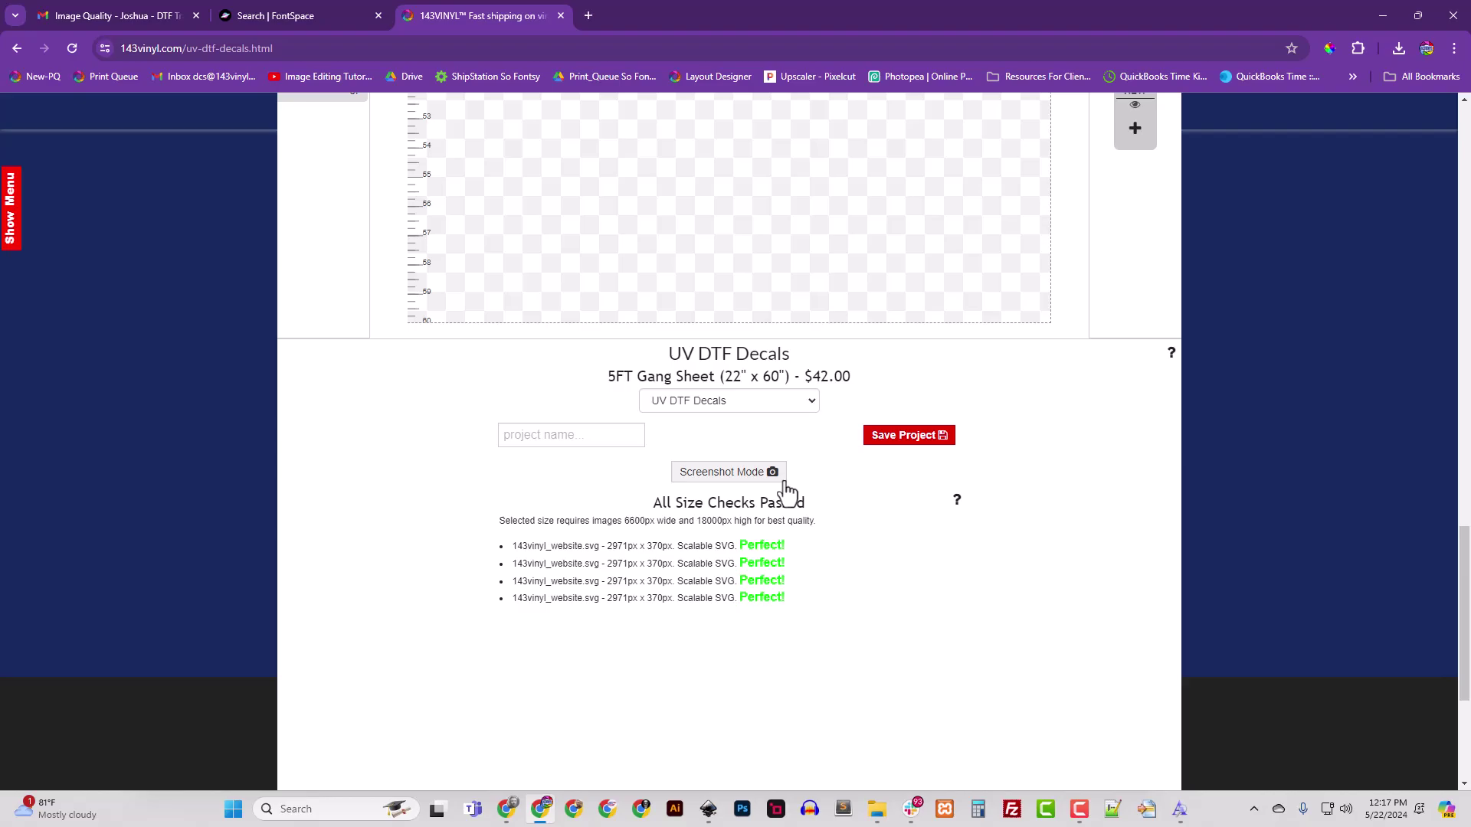
scroll(789, 491, up, 8)
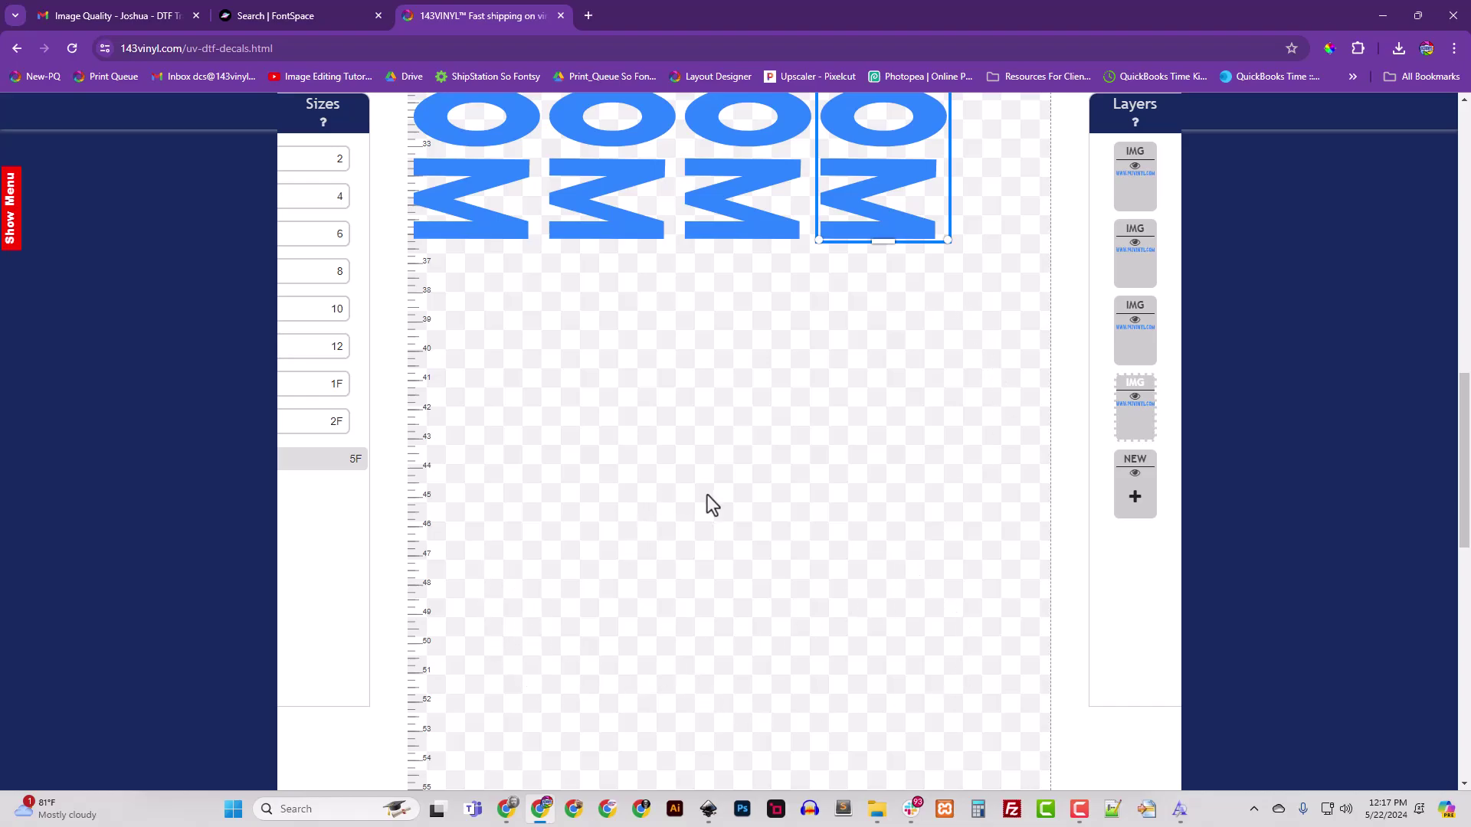
scroll(706, 503, down, 4)
click(574, 745)
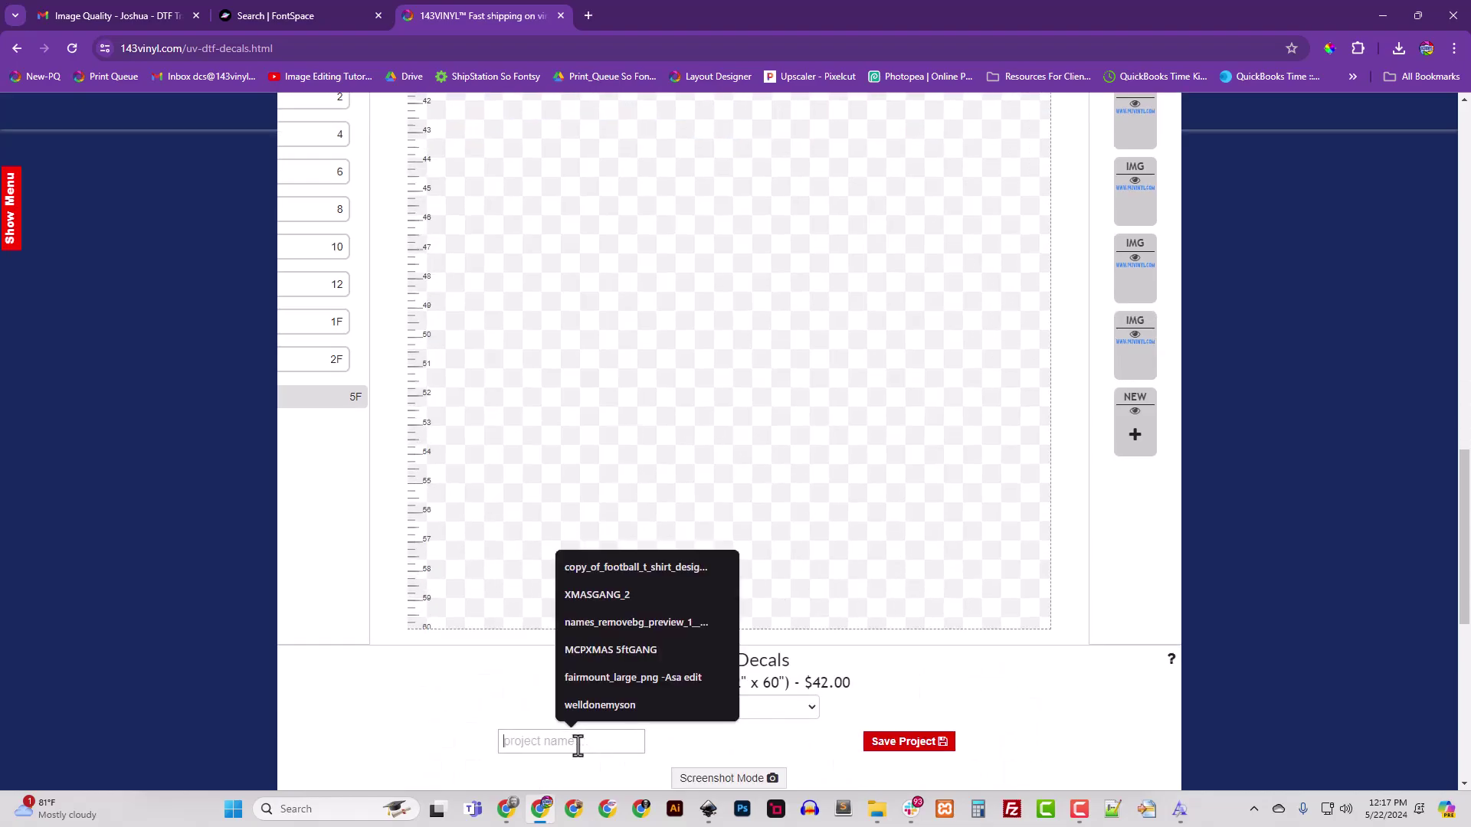
text(143)
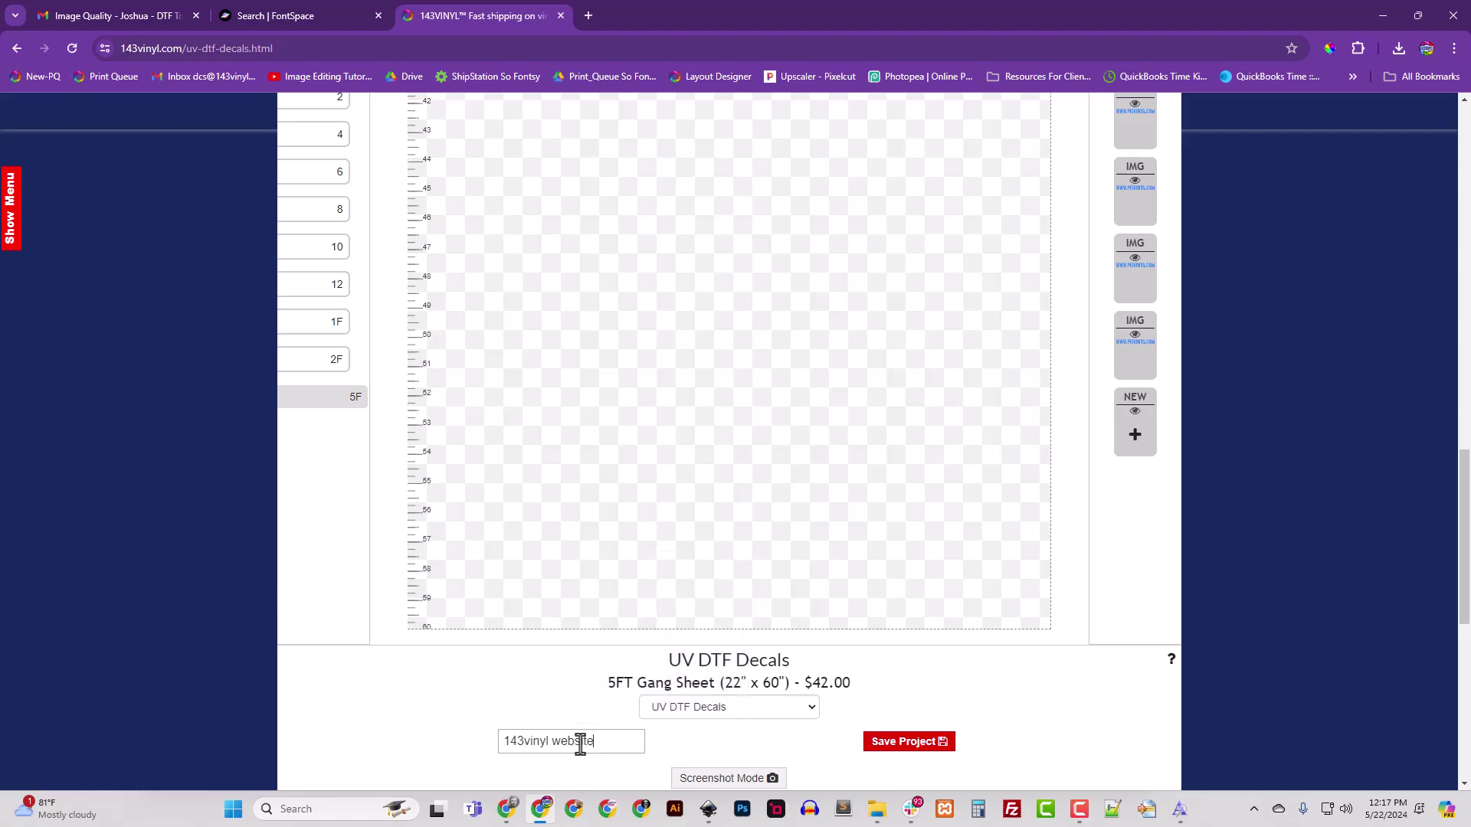
text(vinyl website)
click(919, 741)
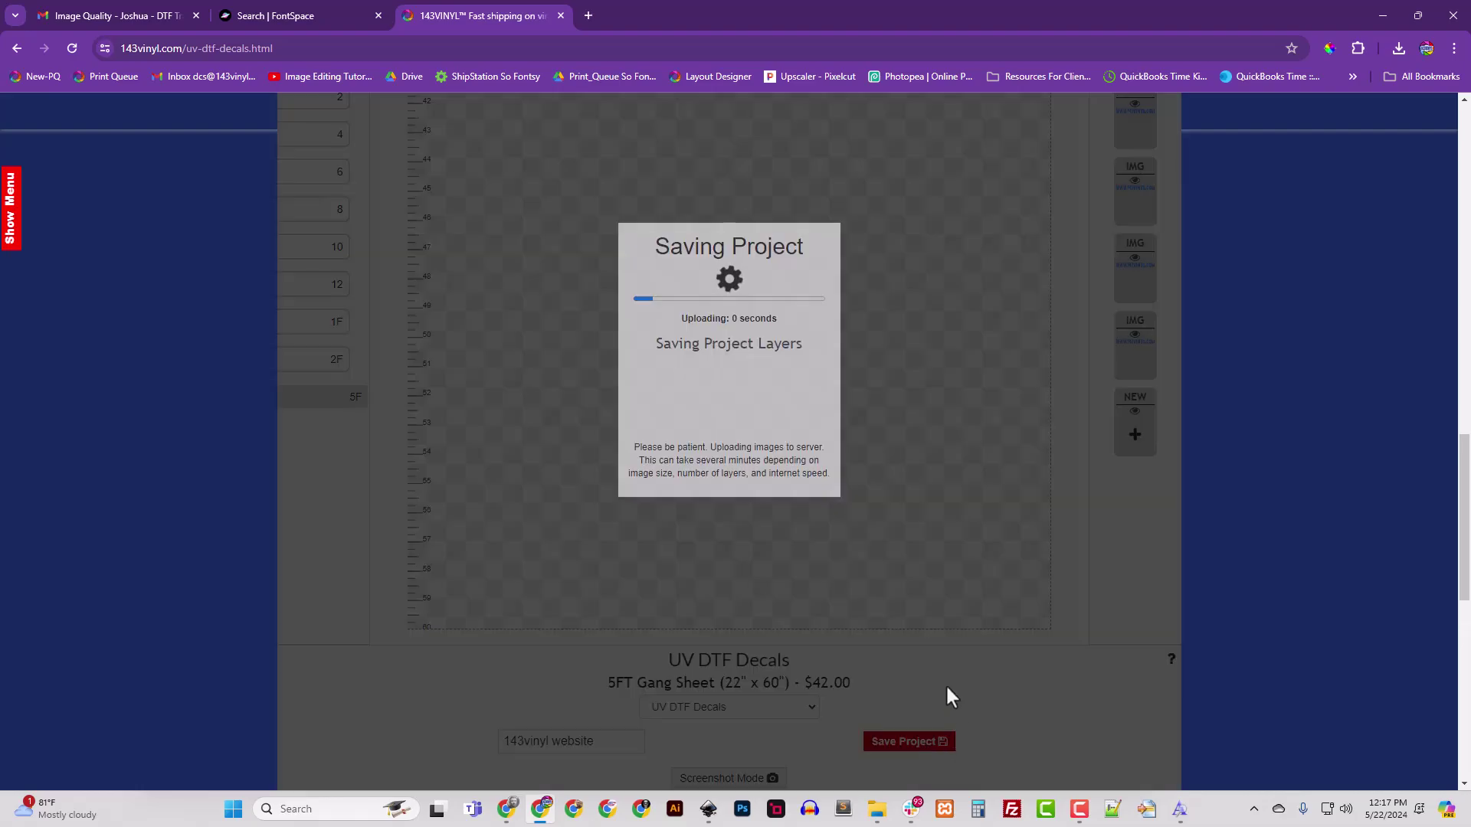
Add the saved UV DTF decal project to the cart, and dismiss the cart confirmation to return to the sheet layout.
scroll(945, 683, down, 4)
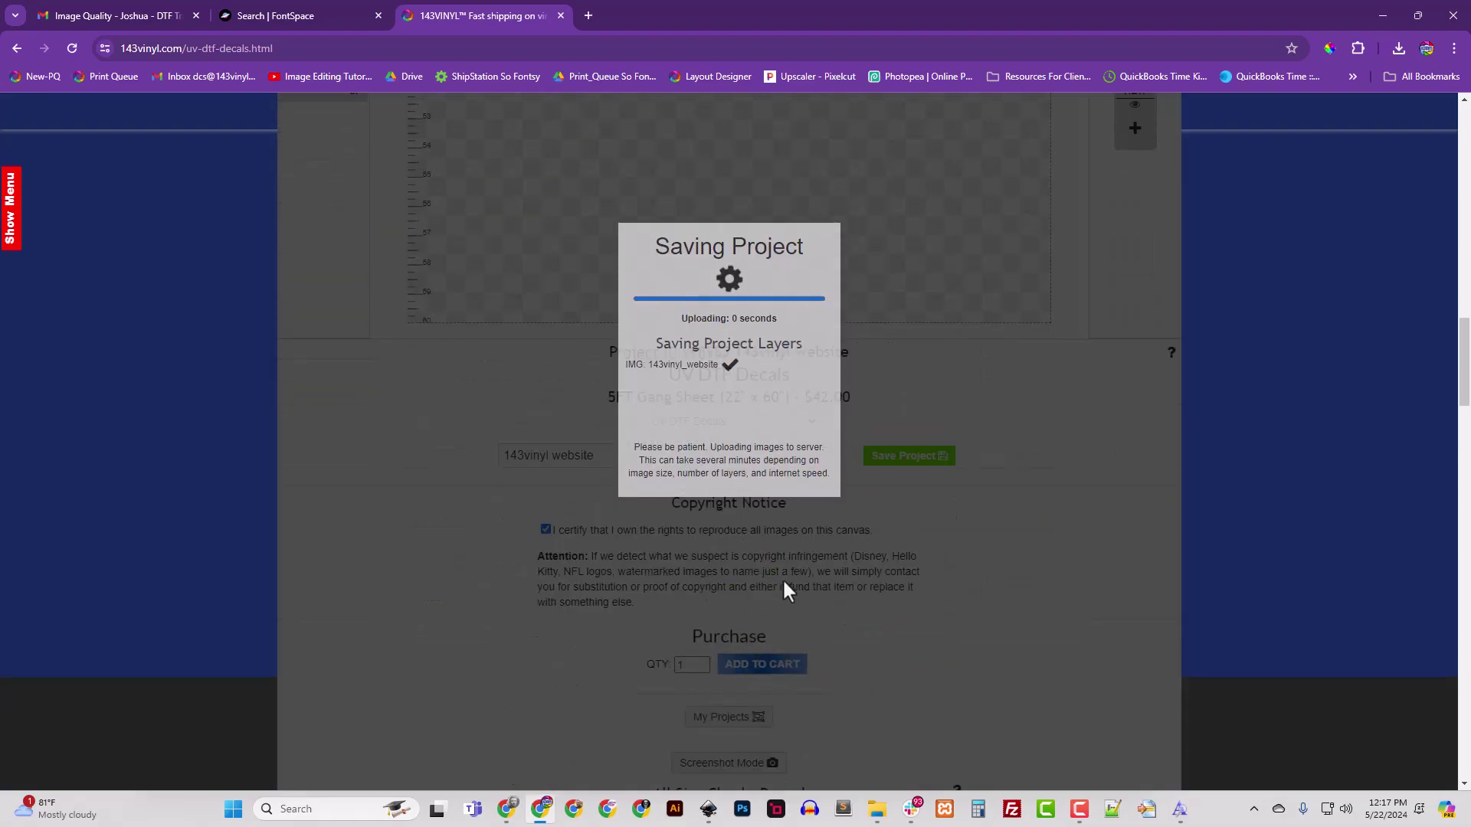
scroll(784, 582, down, 3)
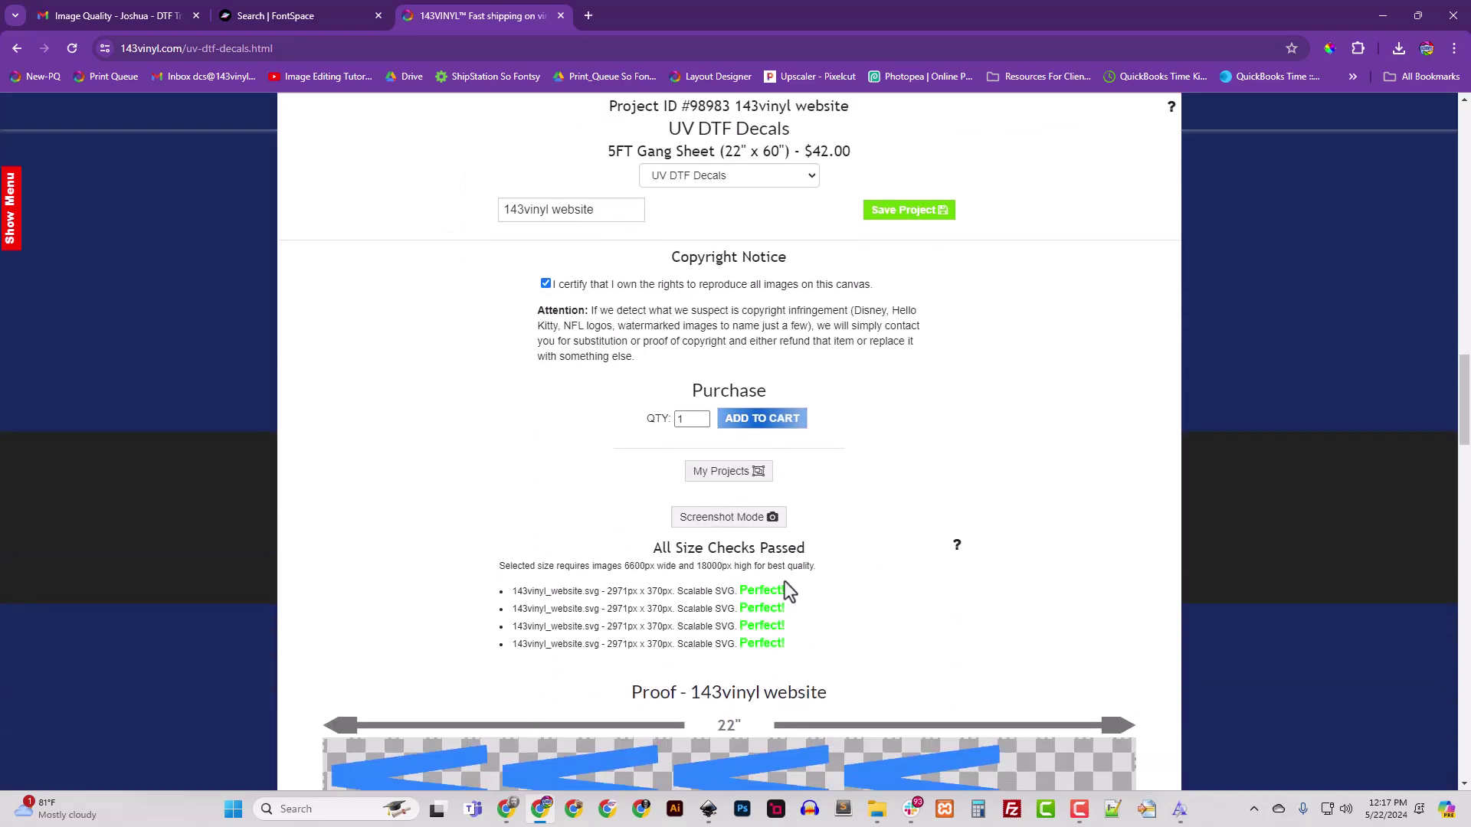
click(766, 419)
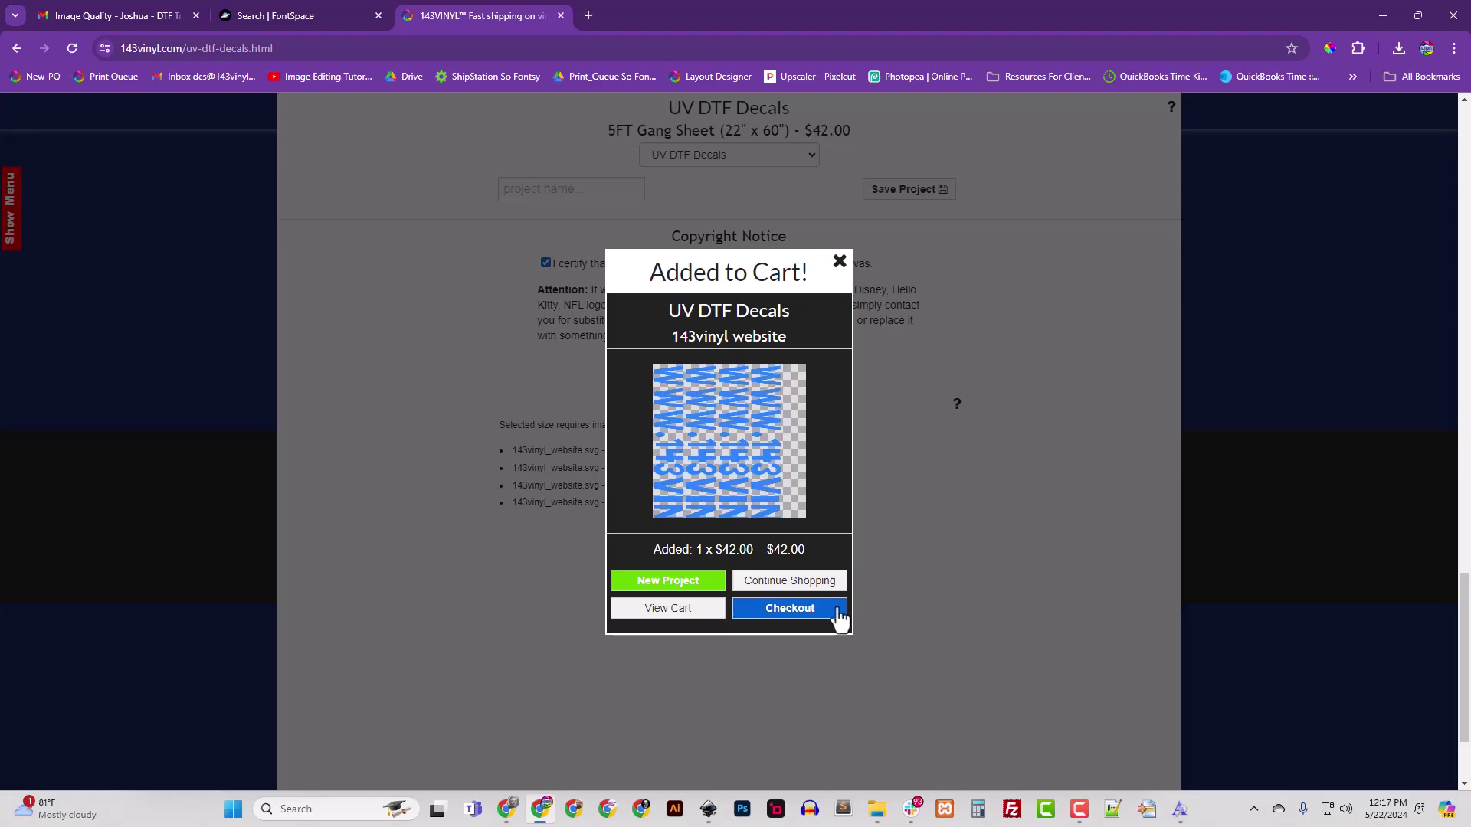
scroll(834, 613, up, 10)
scroll(834, 613, down, 6)
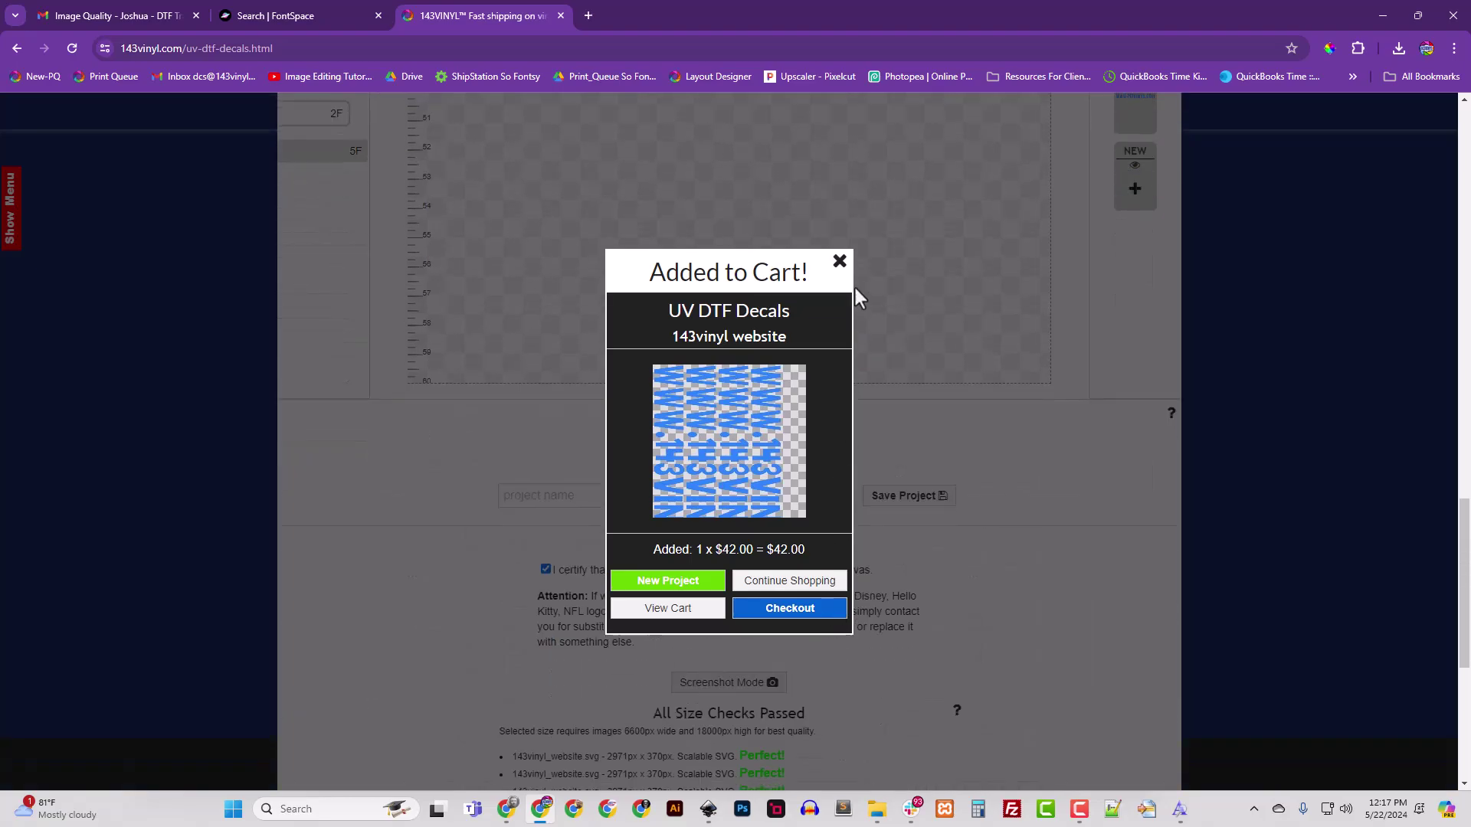
click(840, 262)
scroll(765, 564, up, 10)
scroll(766, 575, down, 4)
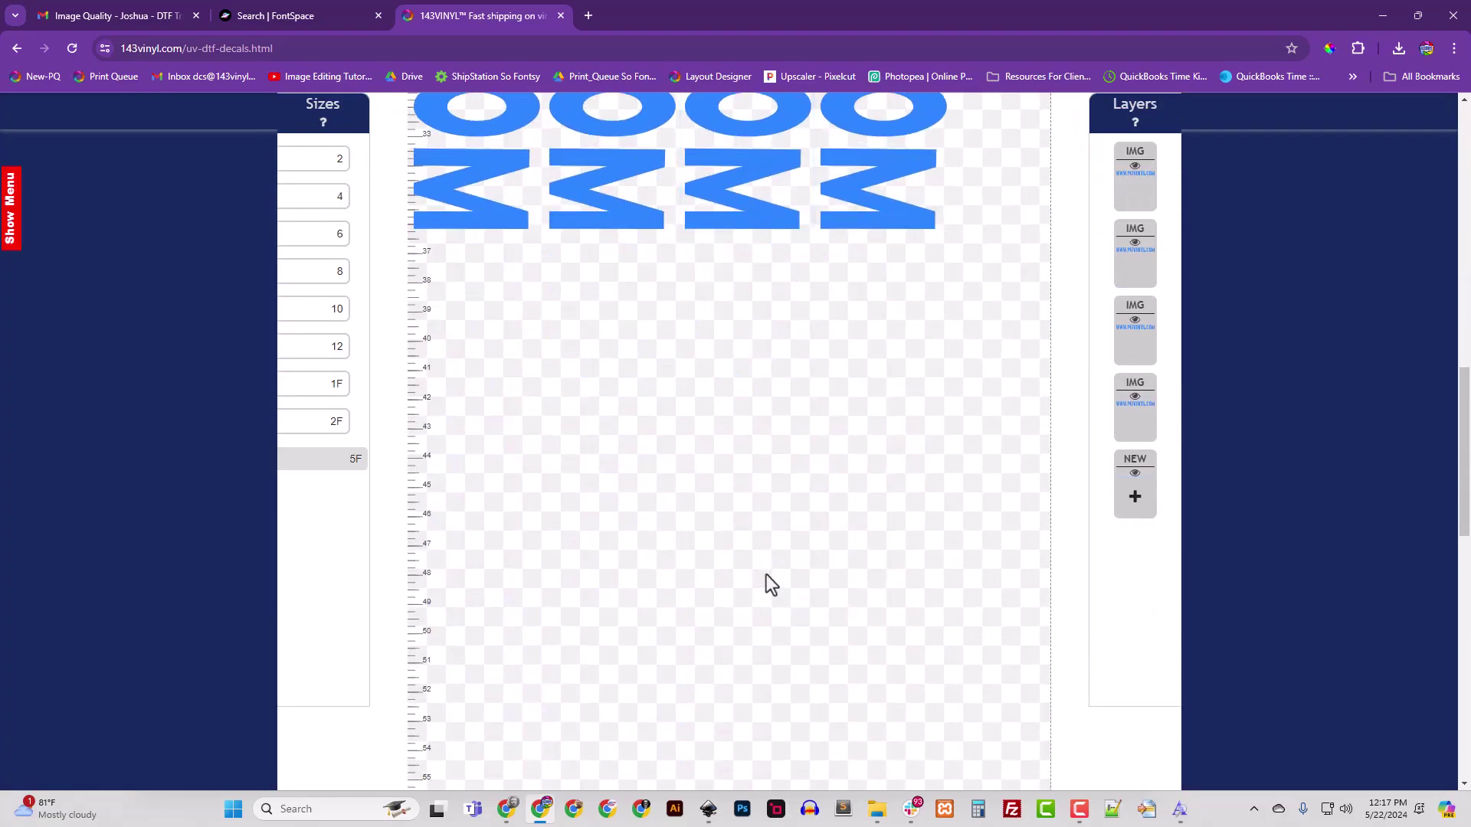
scroll(770, 585, down, 8)
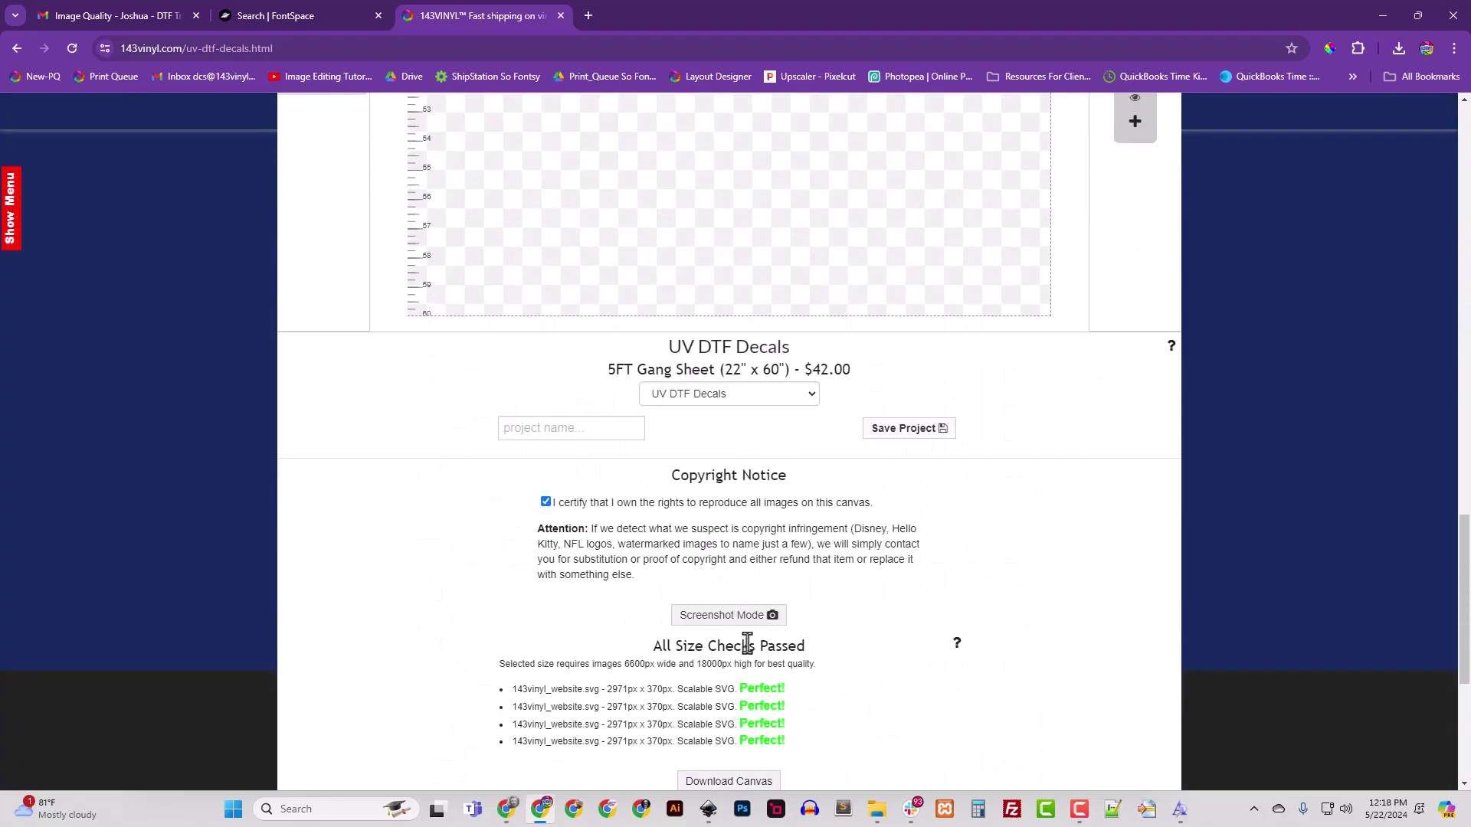